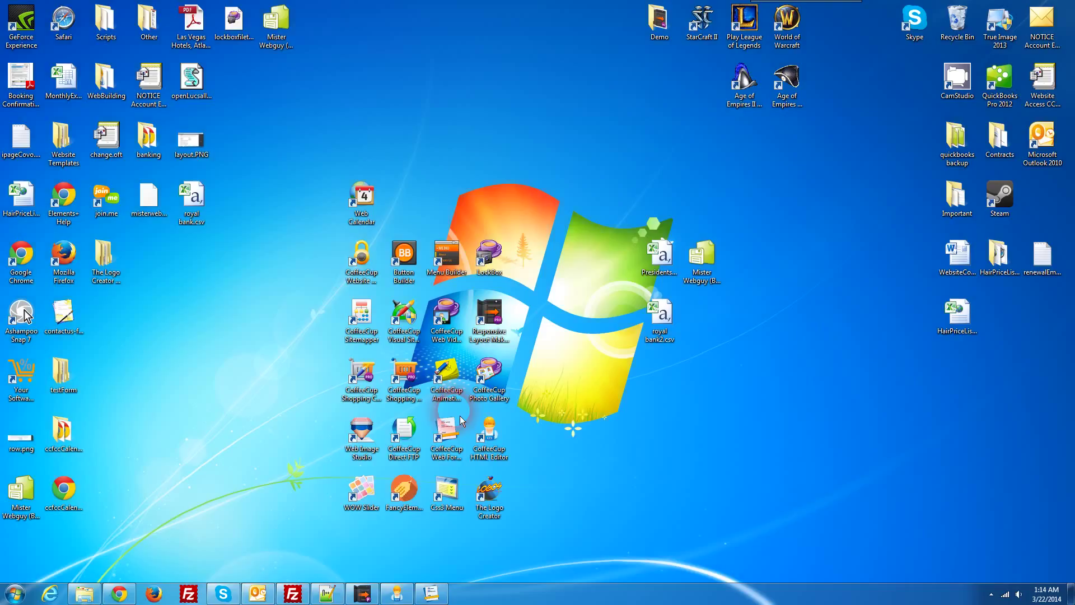
Step: Start a new form and give its first field the label 'Name' and field name 'name'
double_click(460, 416)
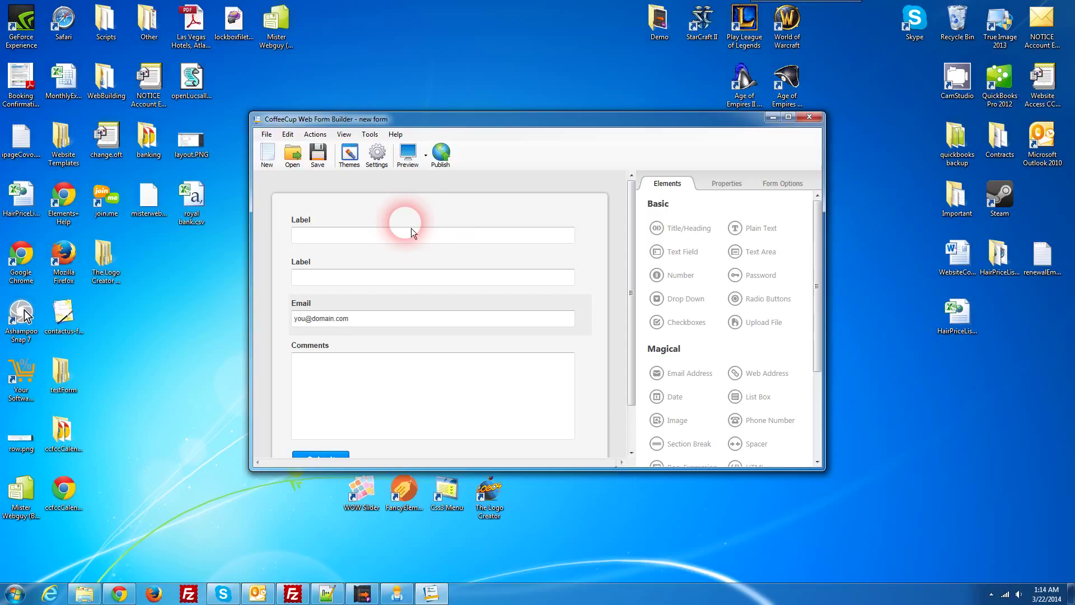
click(312, 227)
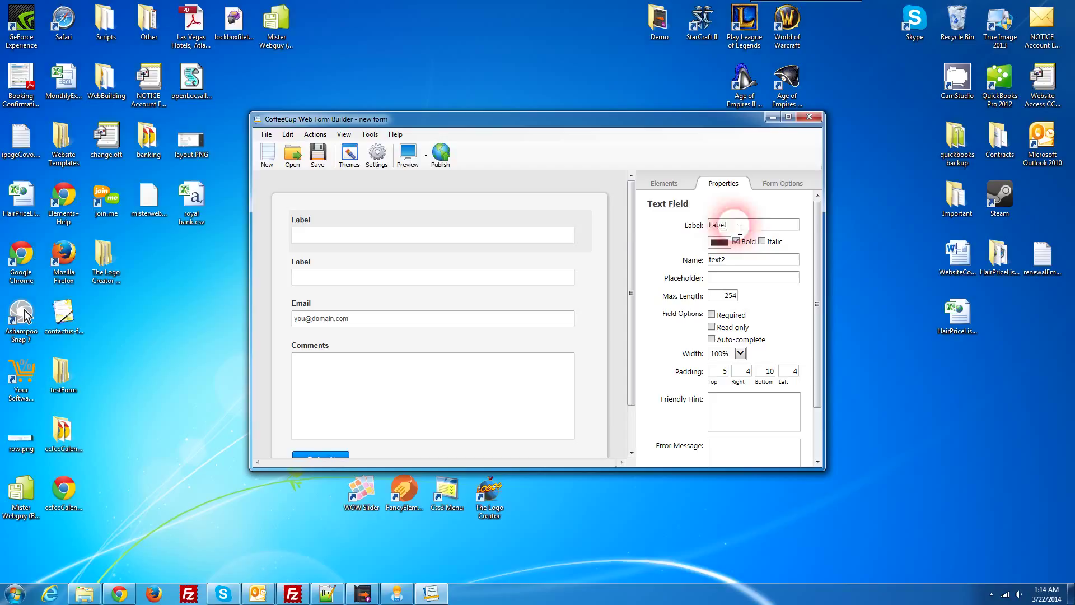
drag(742, 225, 662, 226)
text(Name)
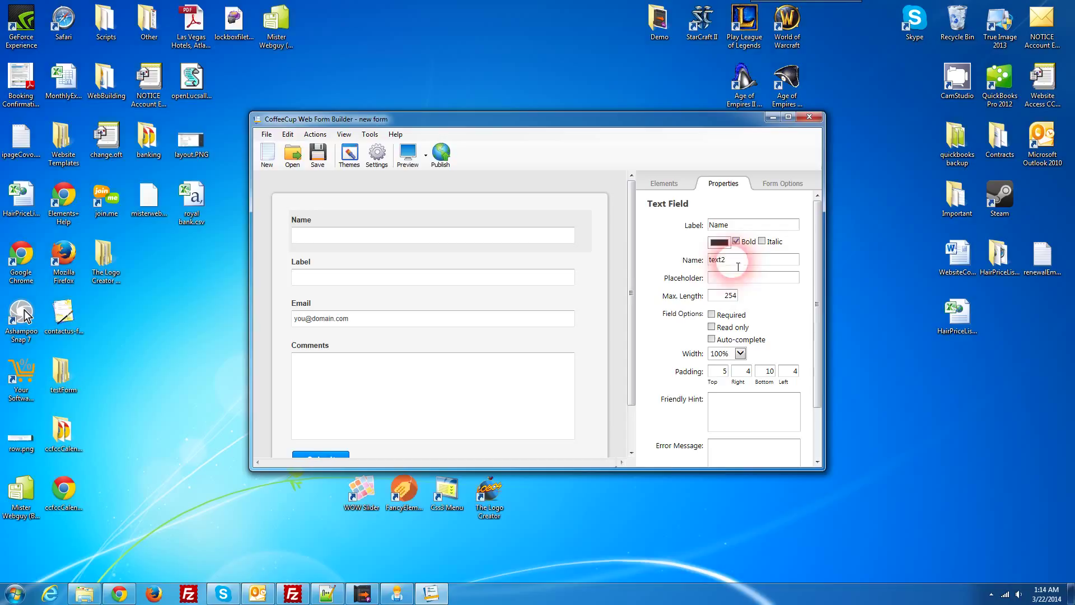
drag(738, 266, 665, 259)
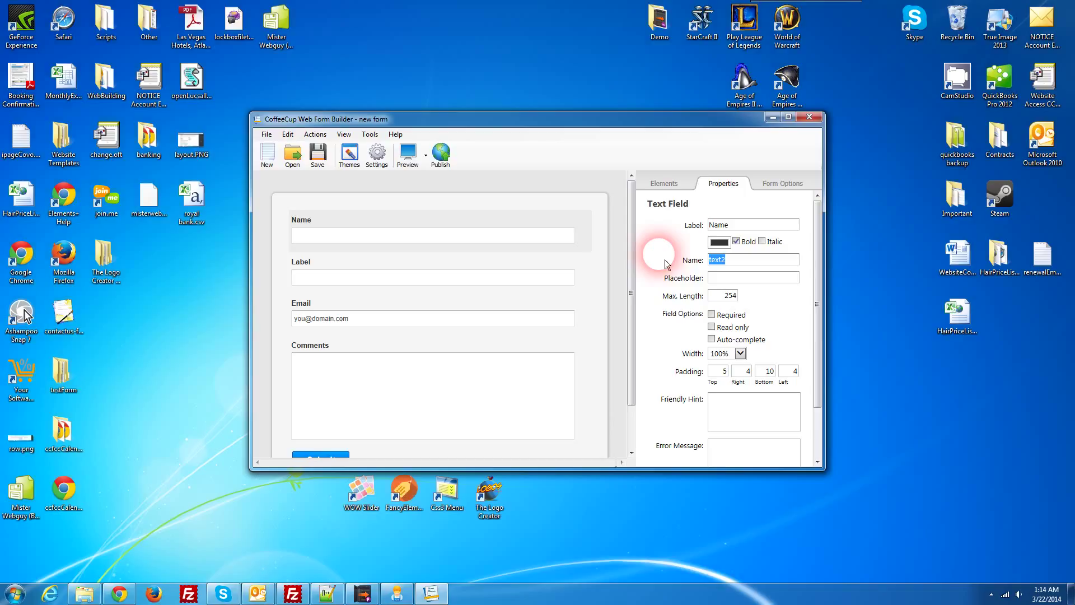
text(name)
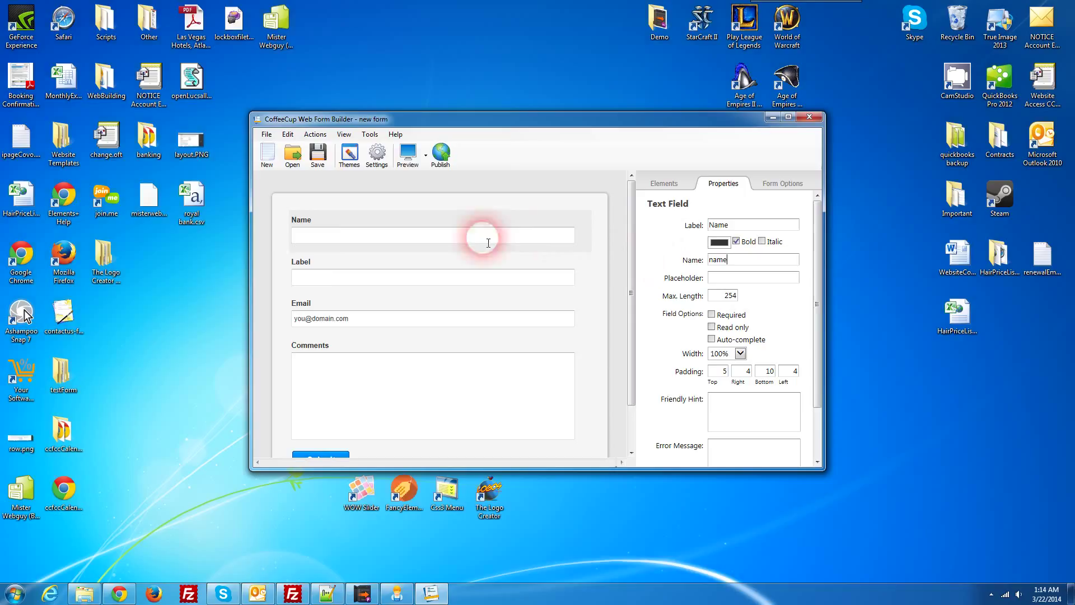
Step: Give the second field the label 'Last Name' and field name 'lastname'
click(302, 264)
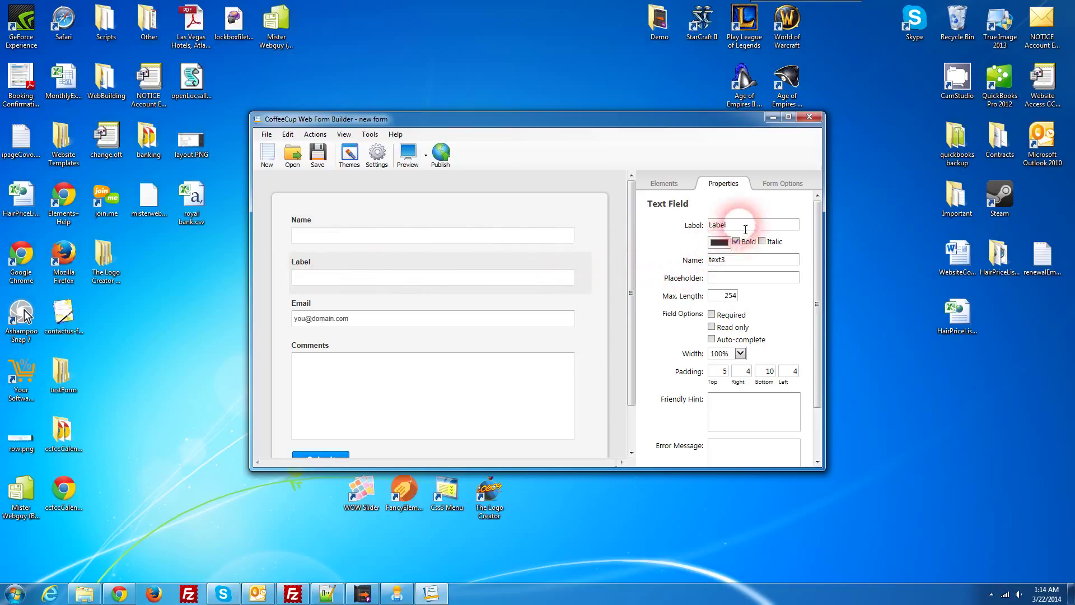
double_click(718, 225)
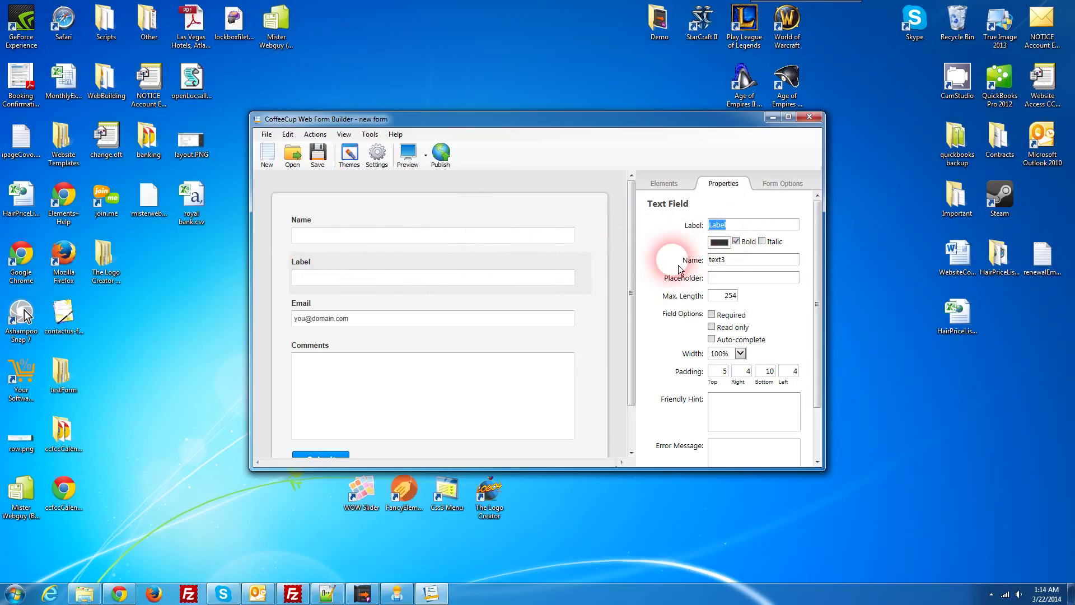
text(Last Name)
drag(751, 261, 676, 266)
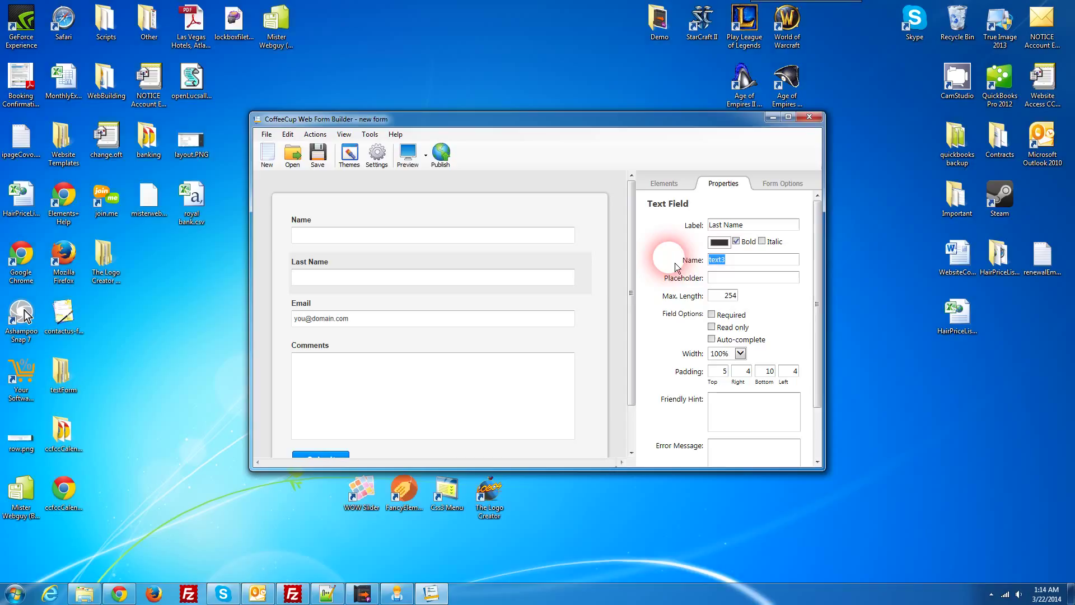
text(lastname)
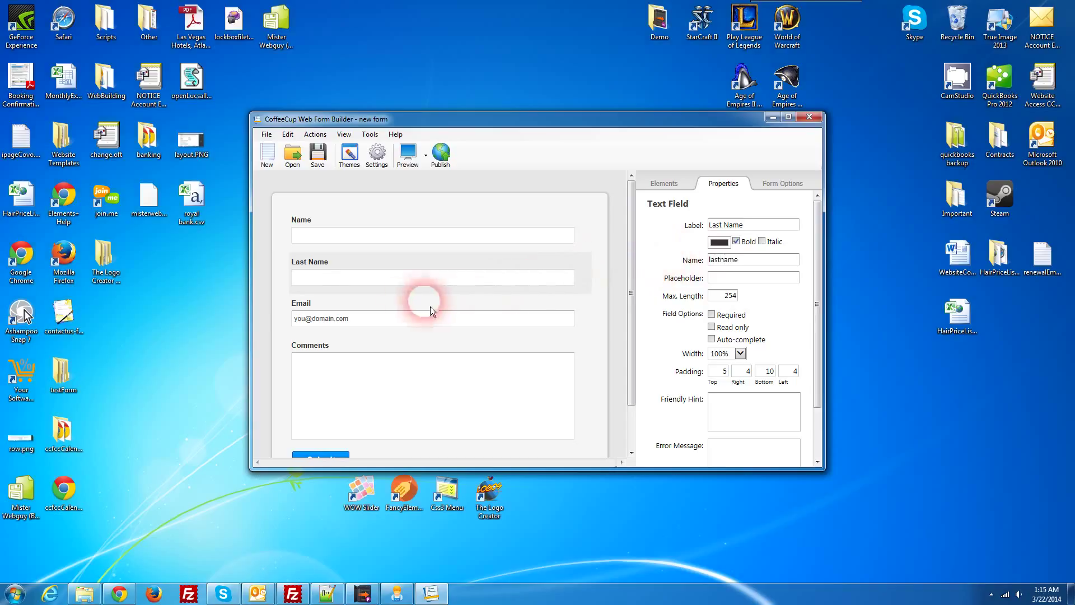
Step: Rename the Comments text area's field name from textarea5 to 'comments'
click(336, 307)
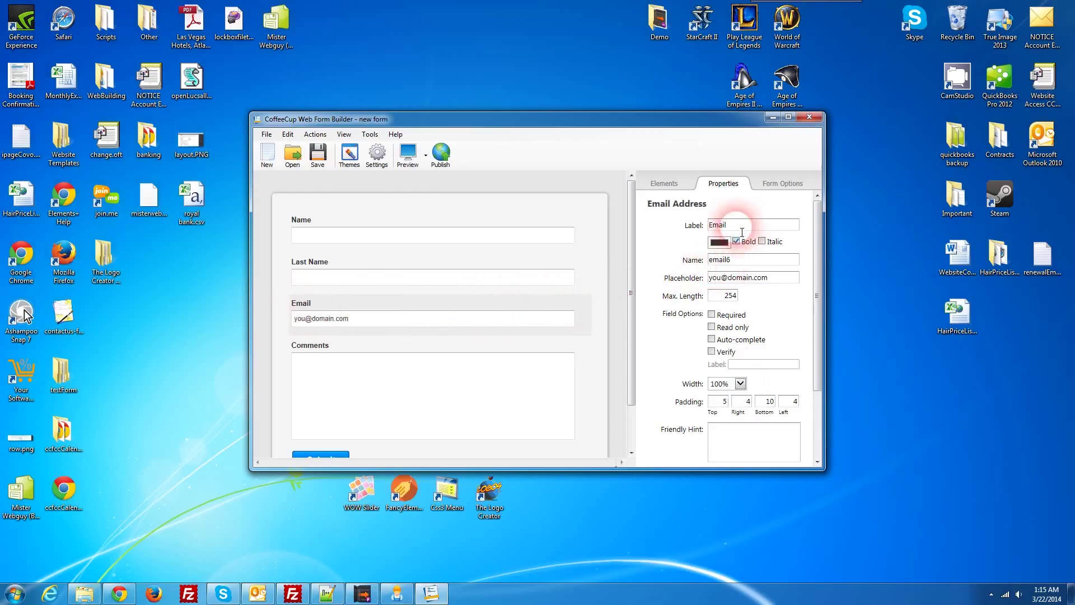
click(747, 262)
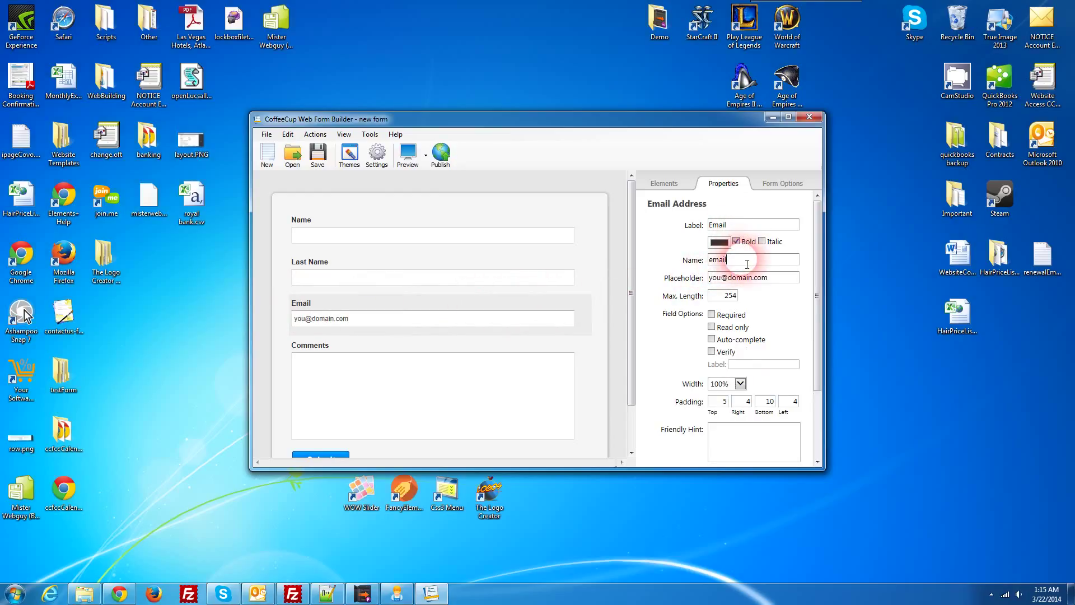
click(336, 350)
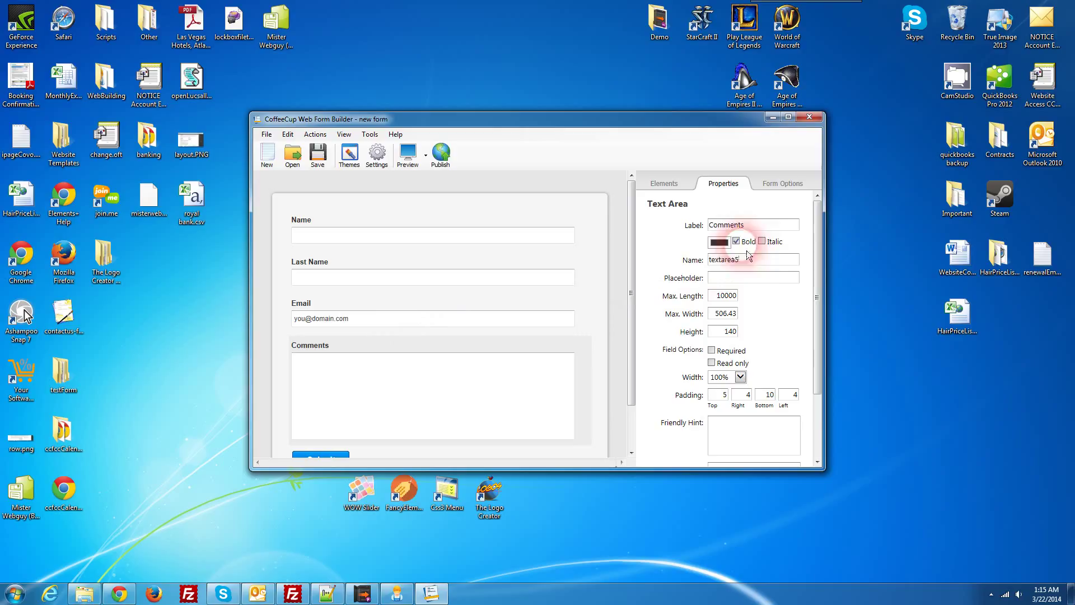
drag(767, 260, 702, 263)
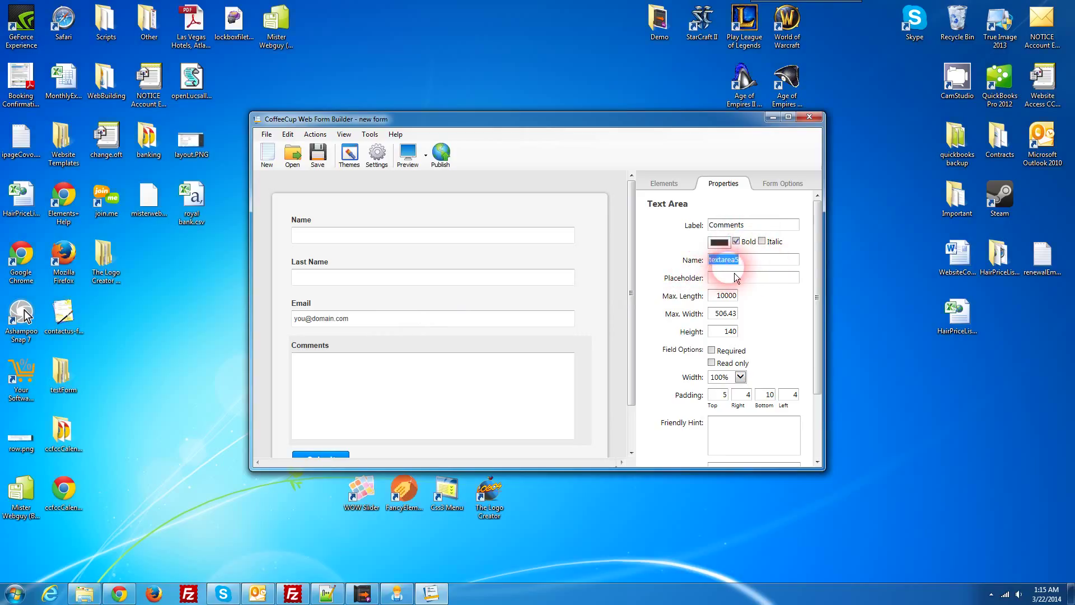
text(comments)
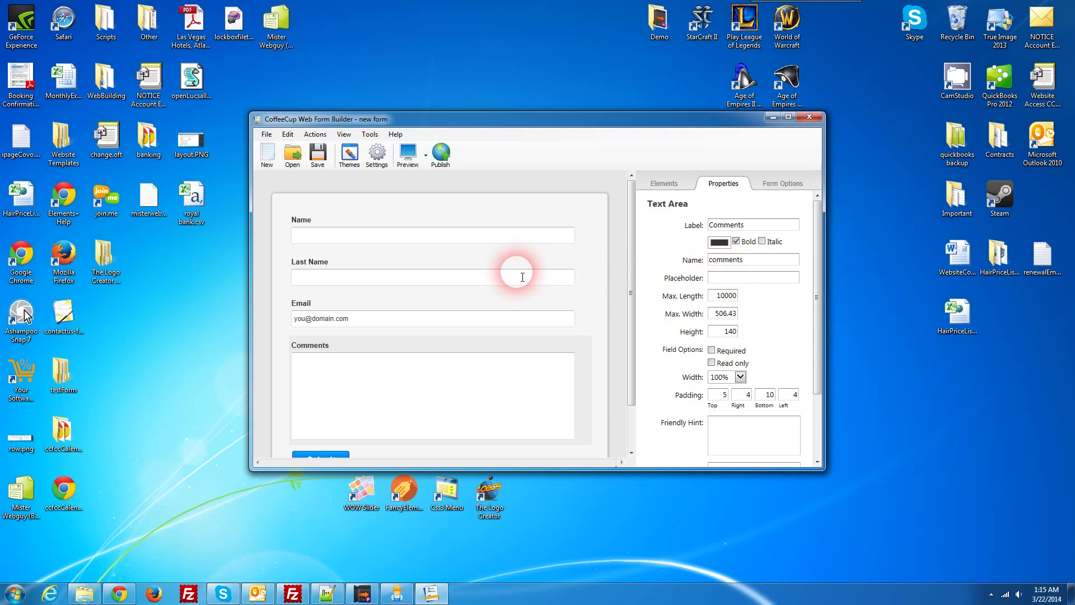
click(394, 238)
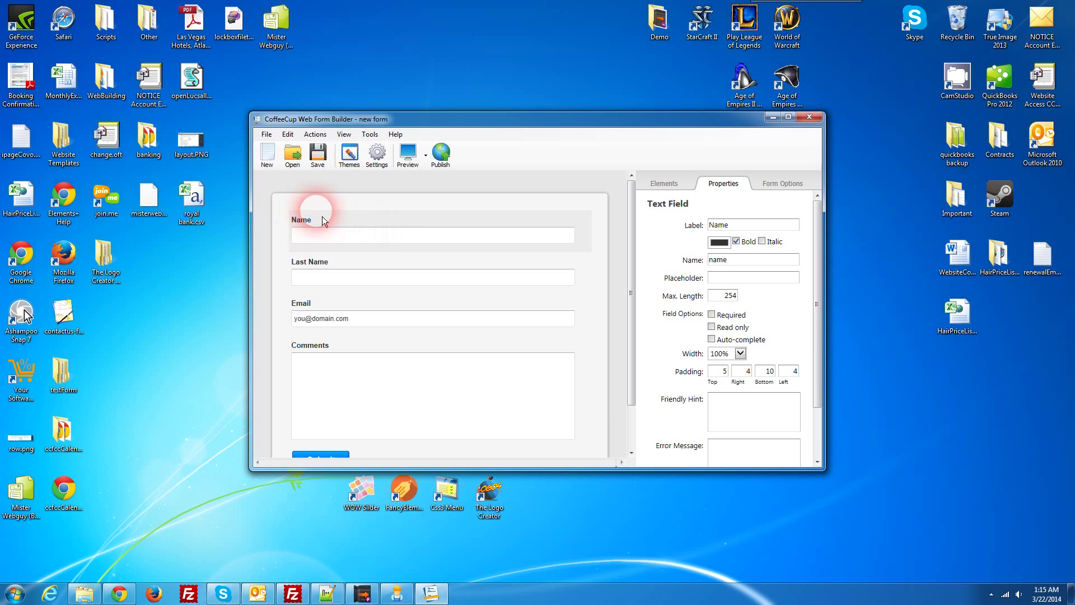
Step: Maximize the builder window and show the Email Notices tab of the form settings
scroll(327, 312, down, 2)
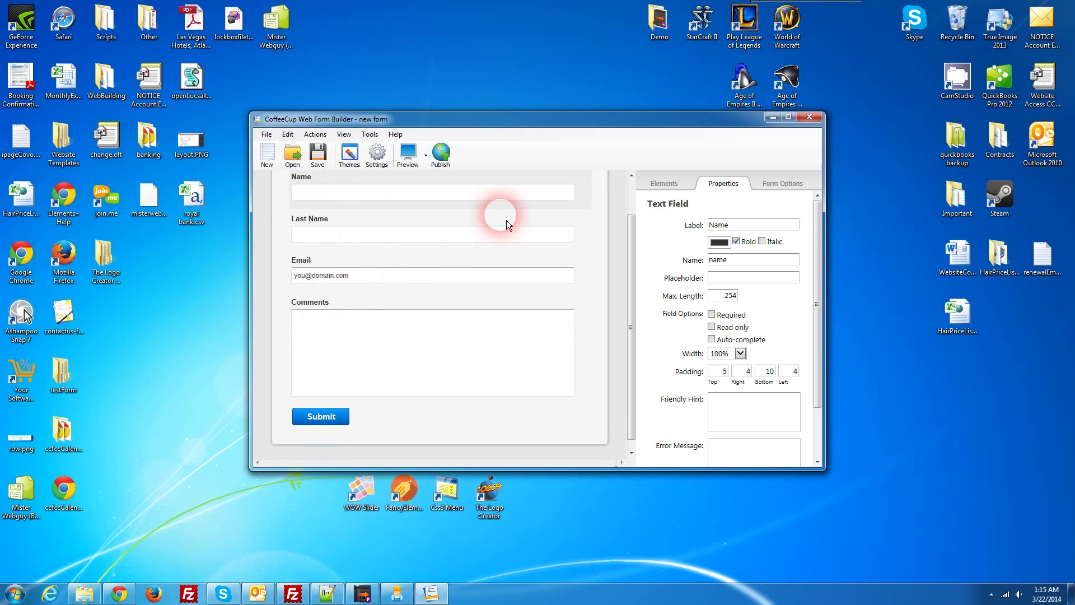
double_click(547, 125)
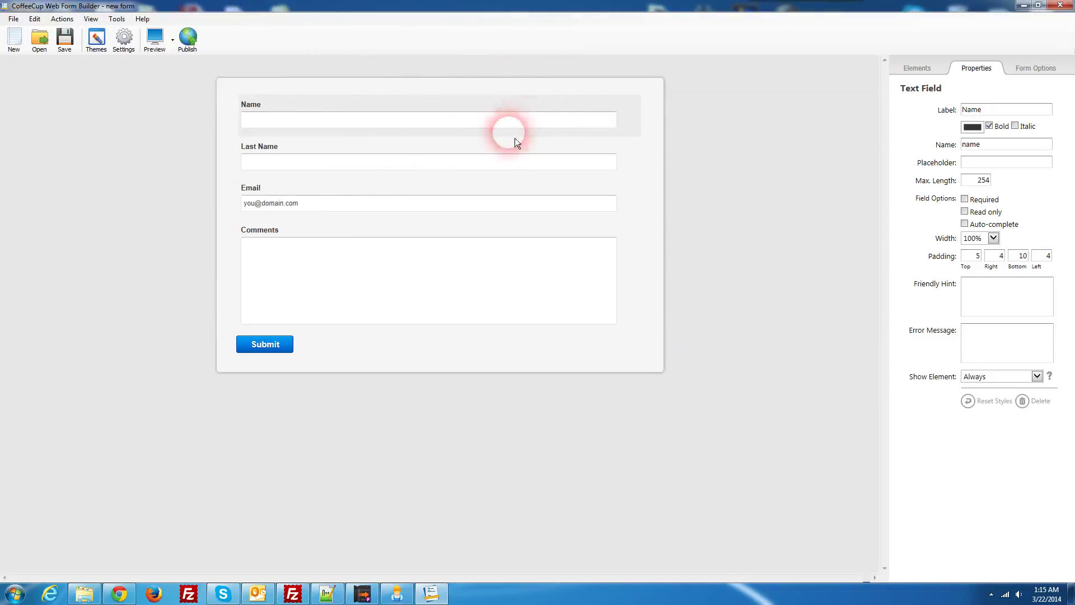
click(132, 52)
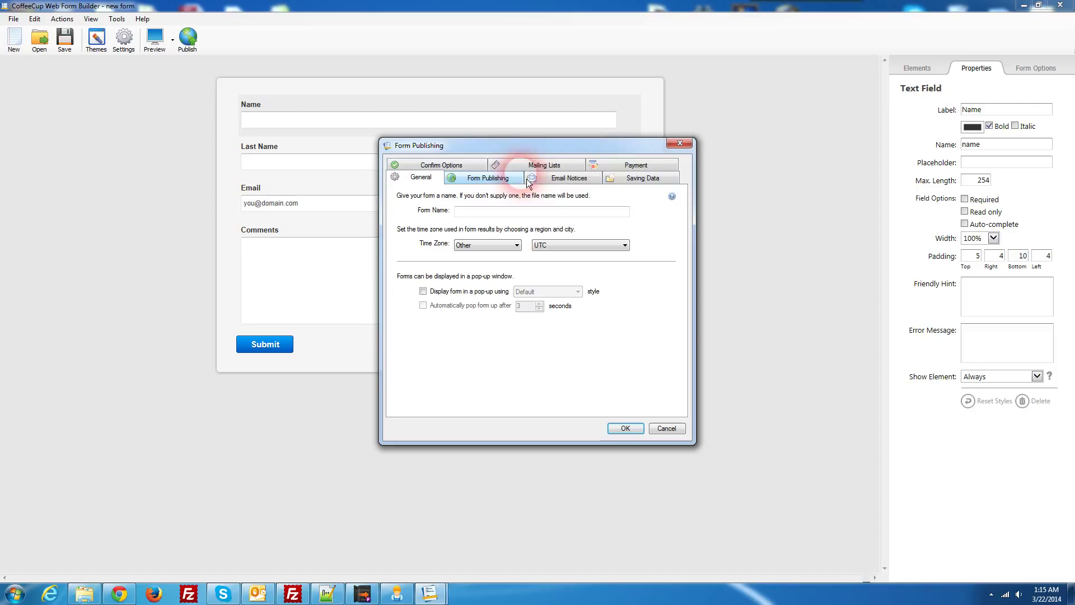
click(564, 185)
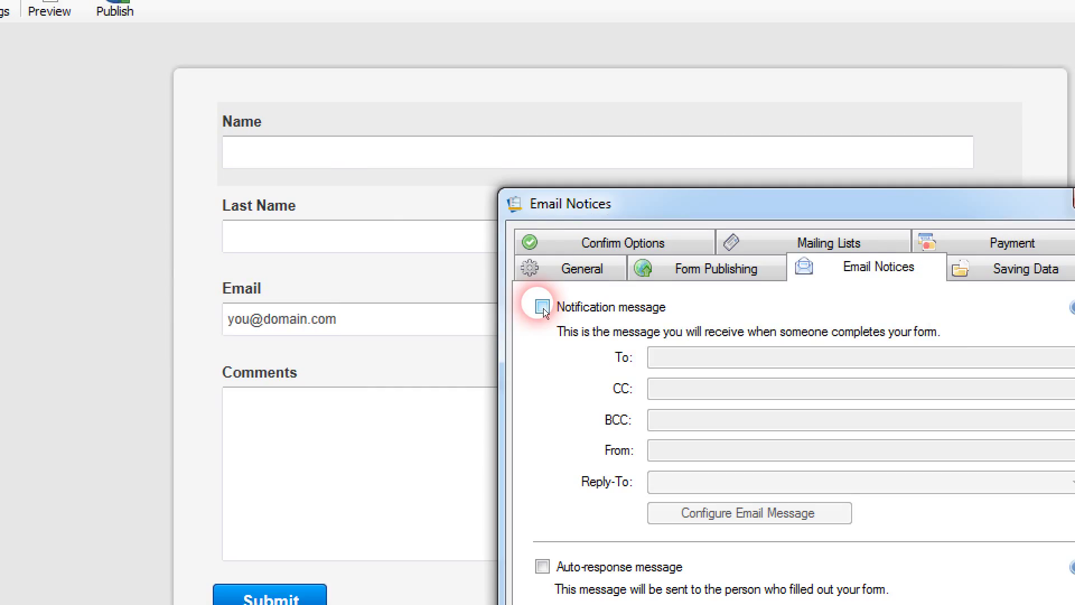
Step: Enable the notification message with the owner's recipient and sender addresses, and set Reply-To to [email]
click(541, 303)
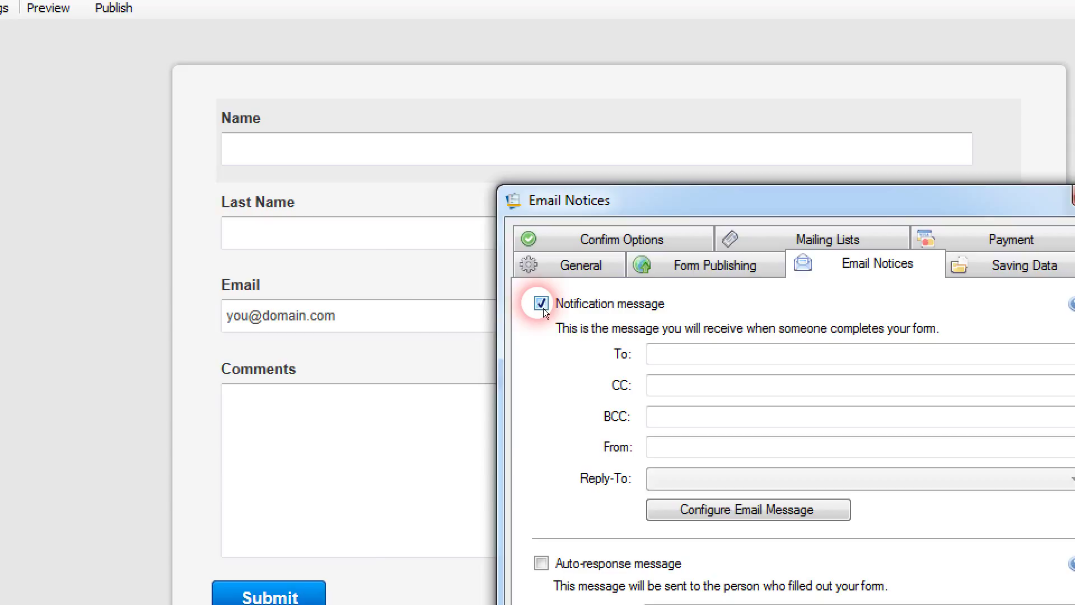
click(753, 363)
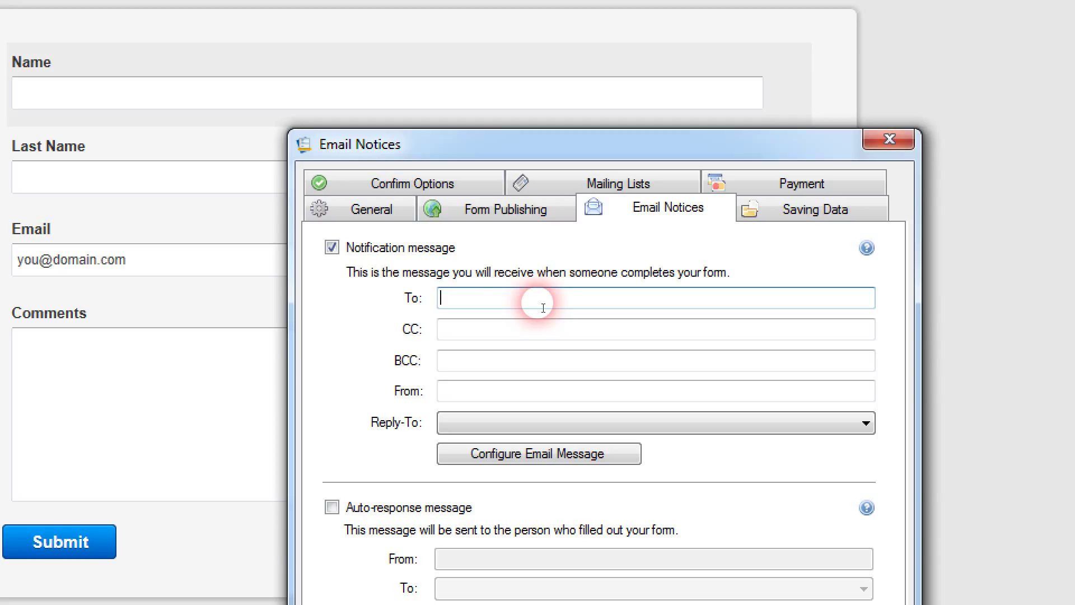
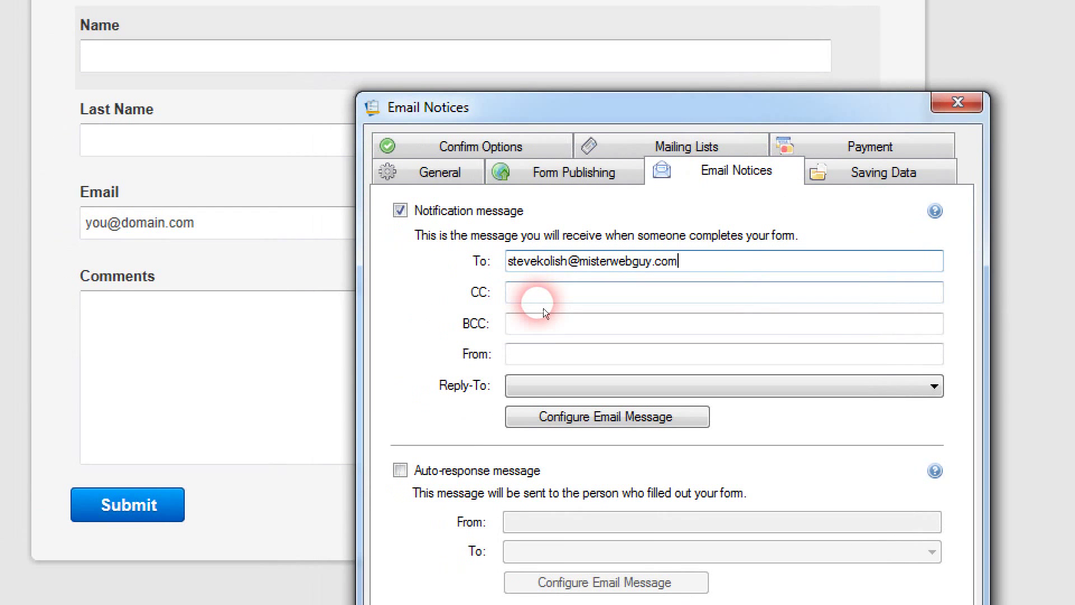
click(496, 329)
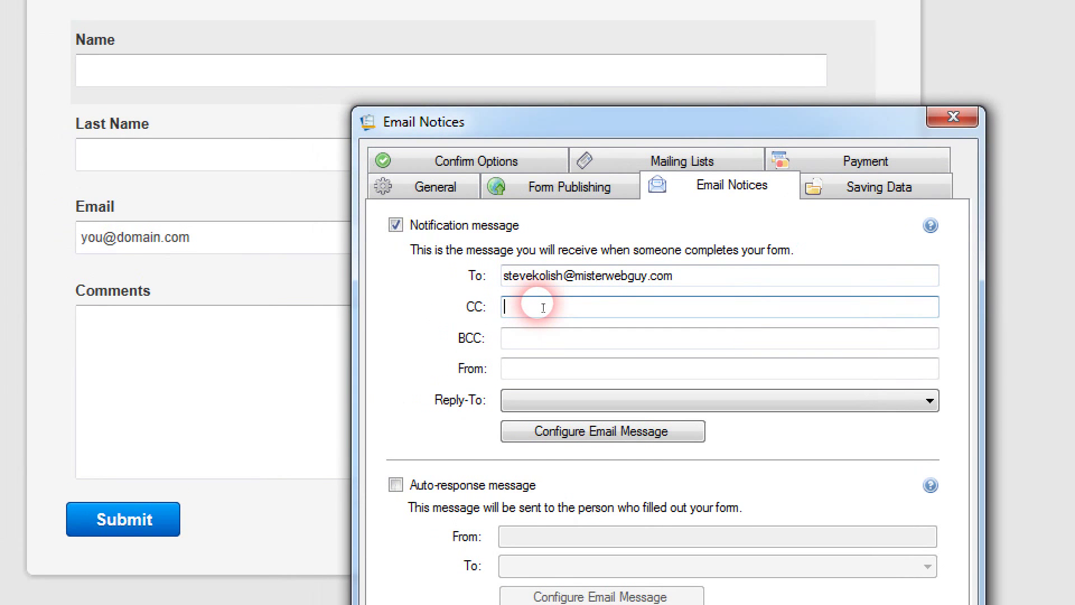
click(544, 327)
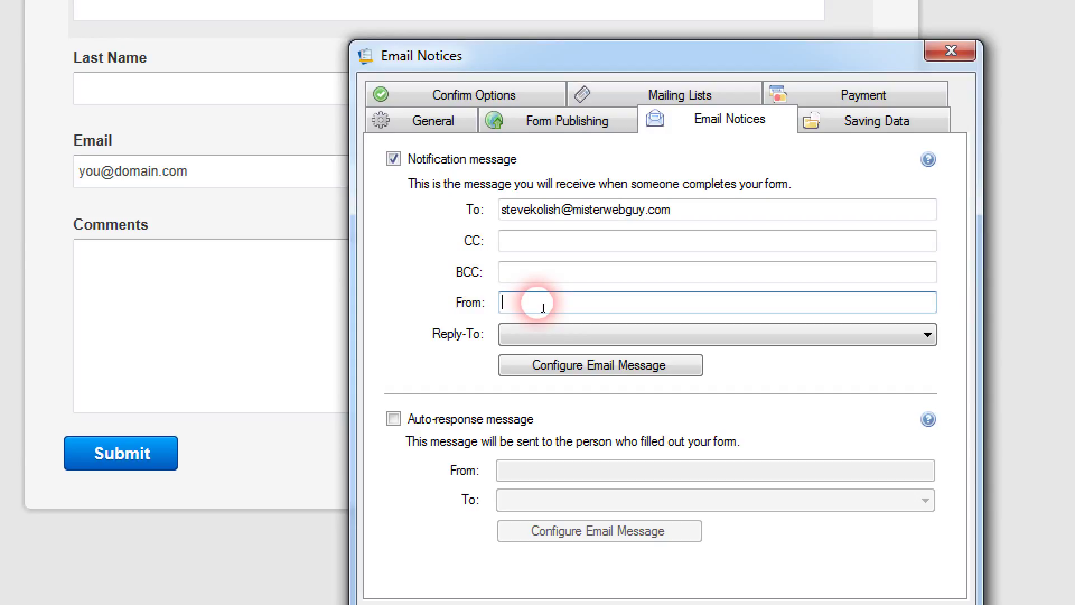
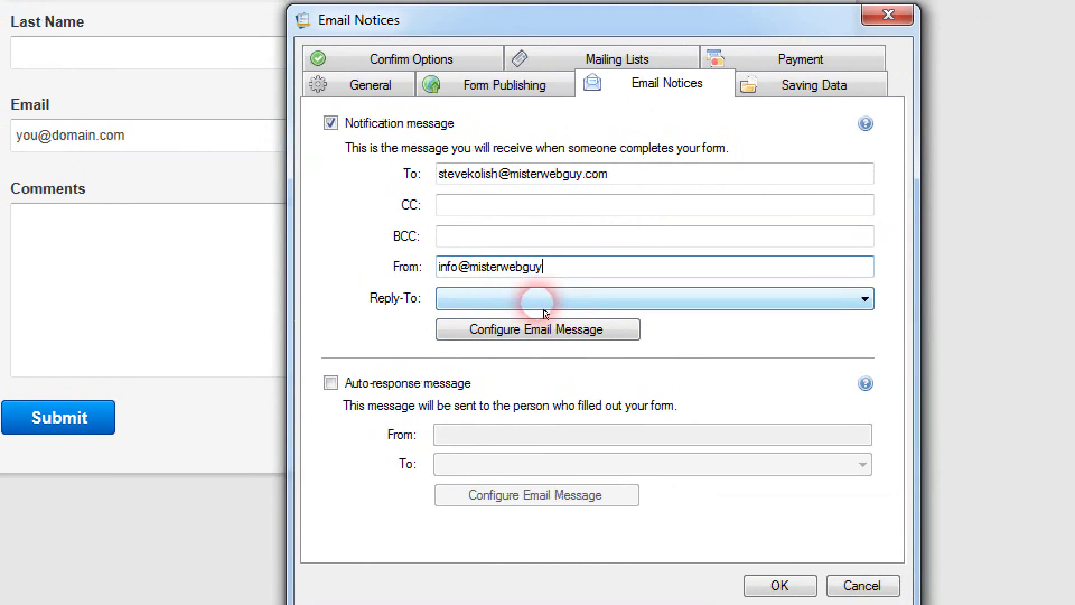
click(513, 335)
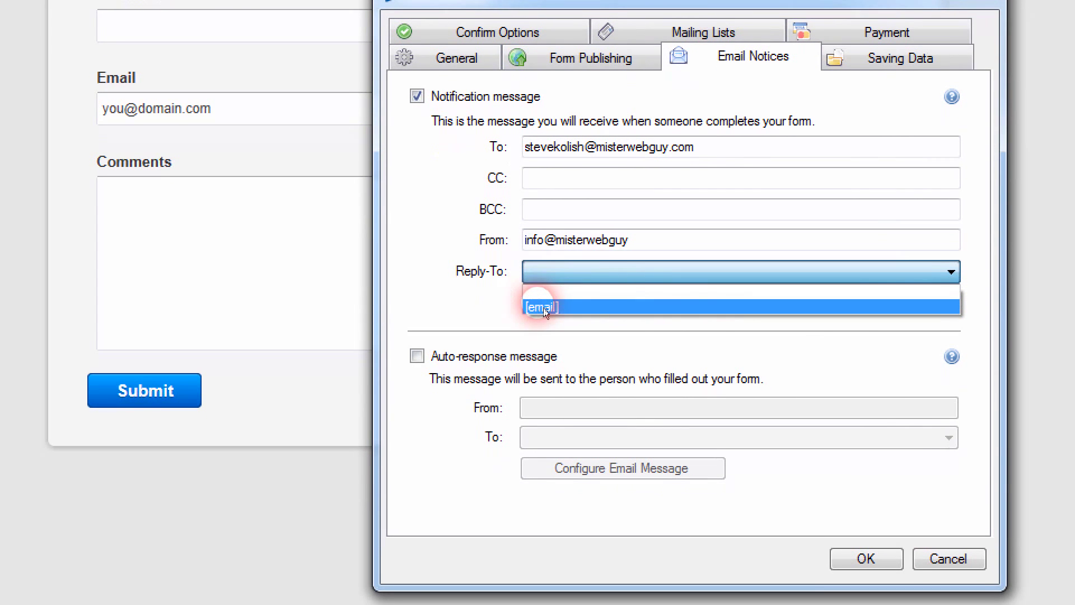
click(543, 308)
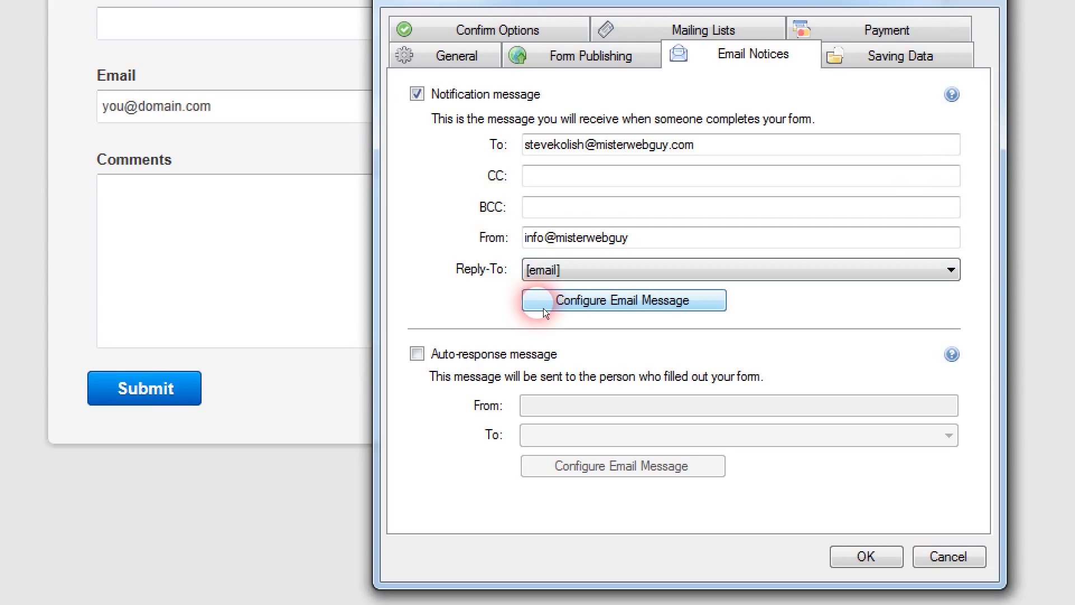
Step: Bring up the Customize Notification Message editor and scroll through its HTML body
click(543, 308)
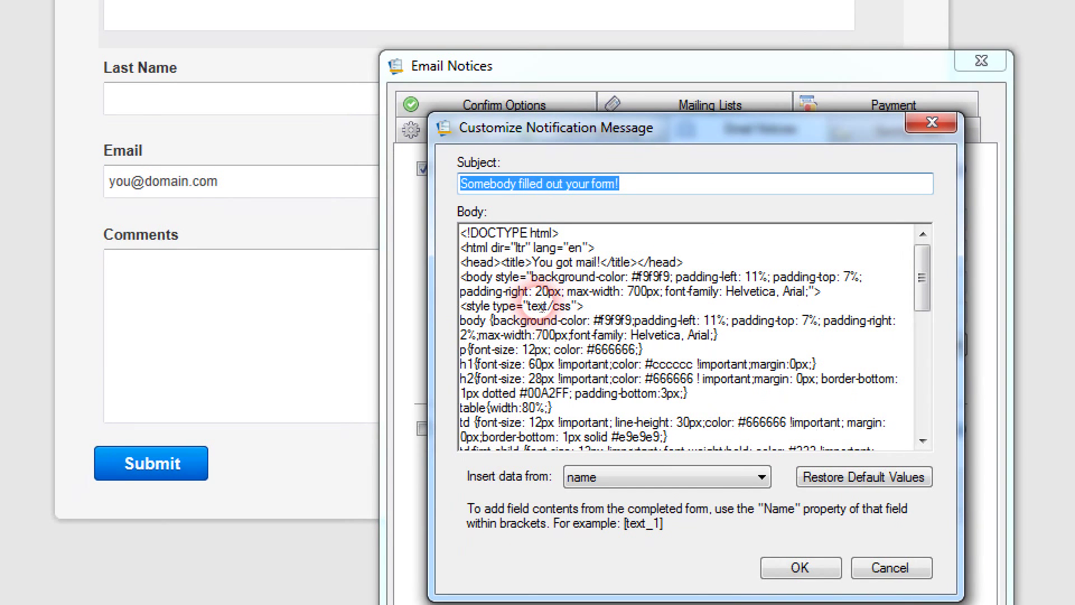
click(526, 335)
scroll(527, 335, down, 1)
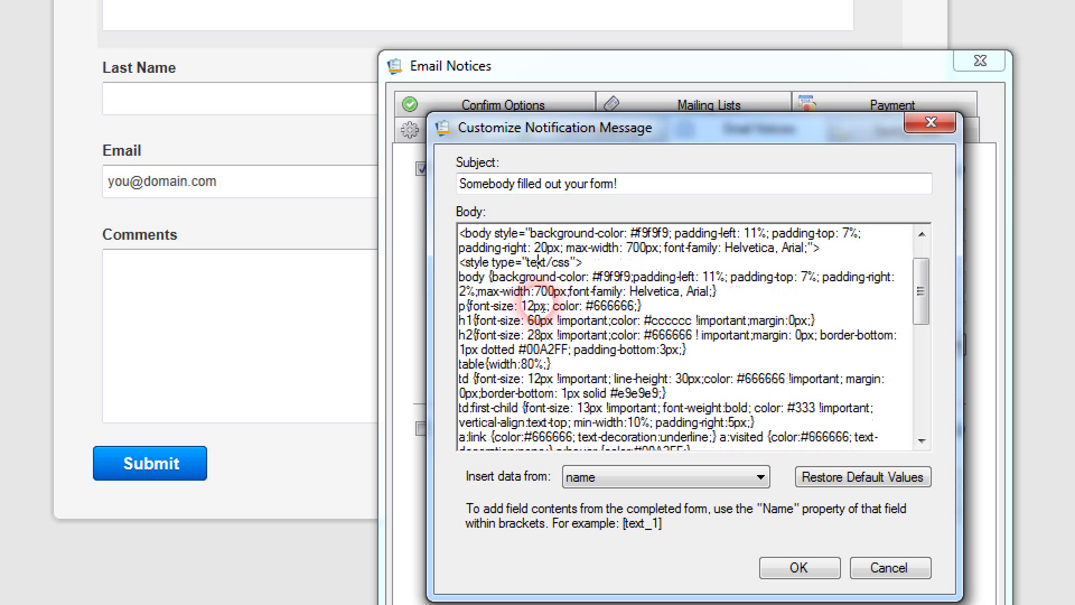
scroll(543, 307, down, 2)
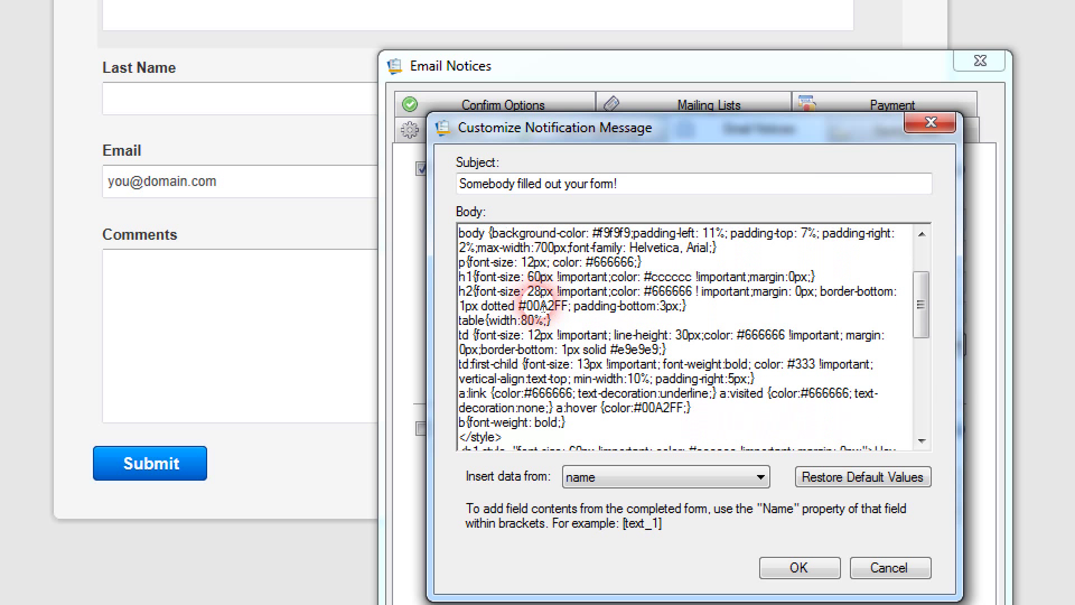
scroll(542, 306, down, 3)
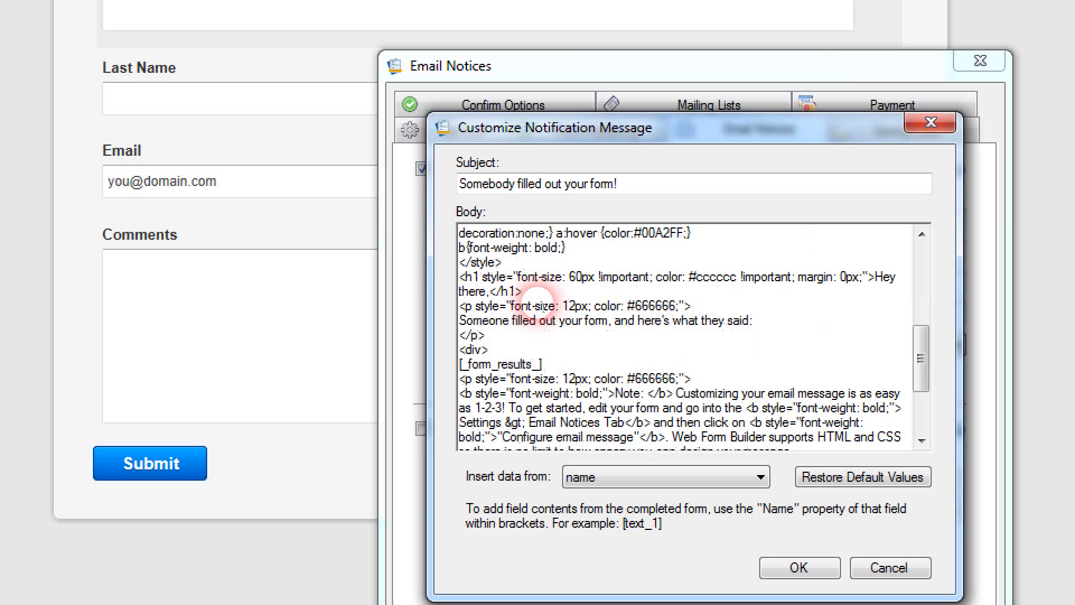
scroll(542, 306, down, 1)
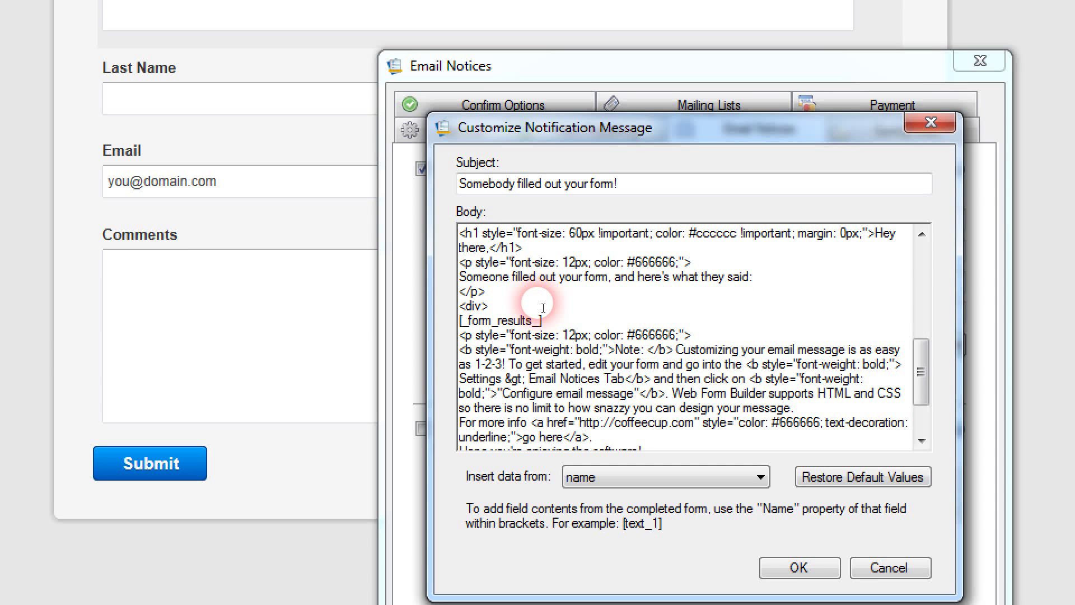
Step: Delete the default <p> note paragraph that follows [_form_results_] in the body
click(459, 276)
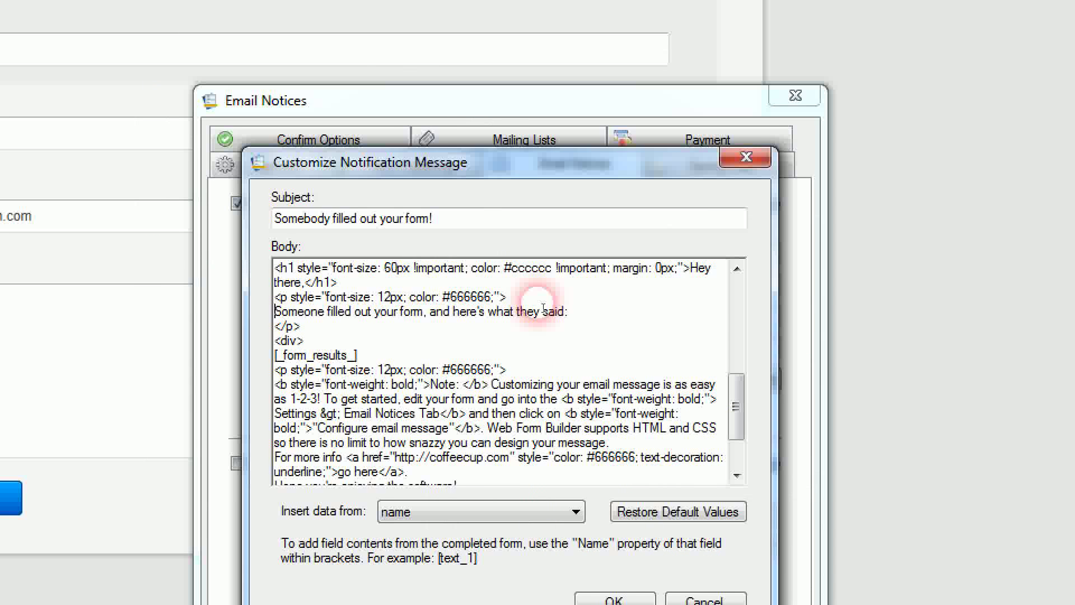
shift+click(568, 311)
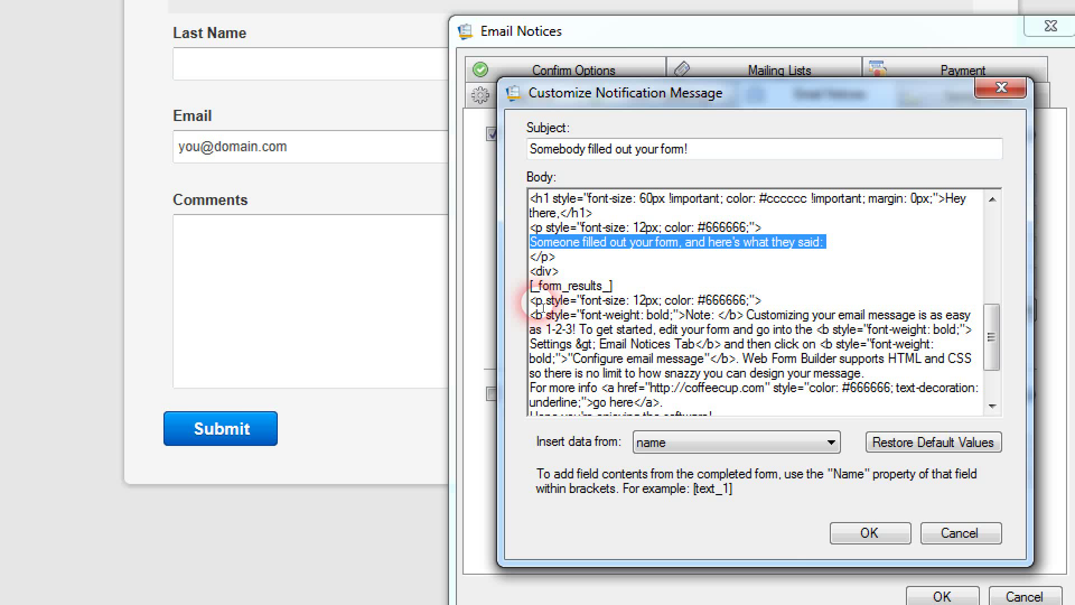
click(535, 302)
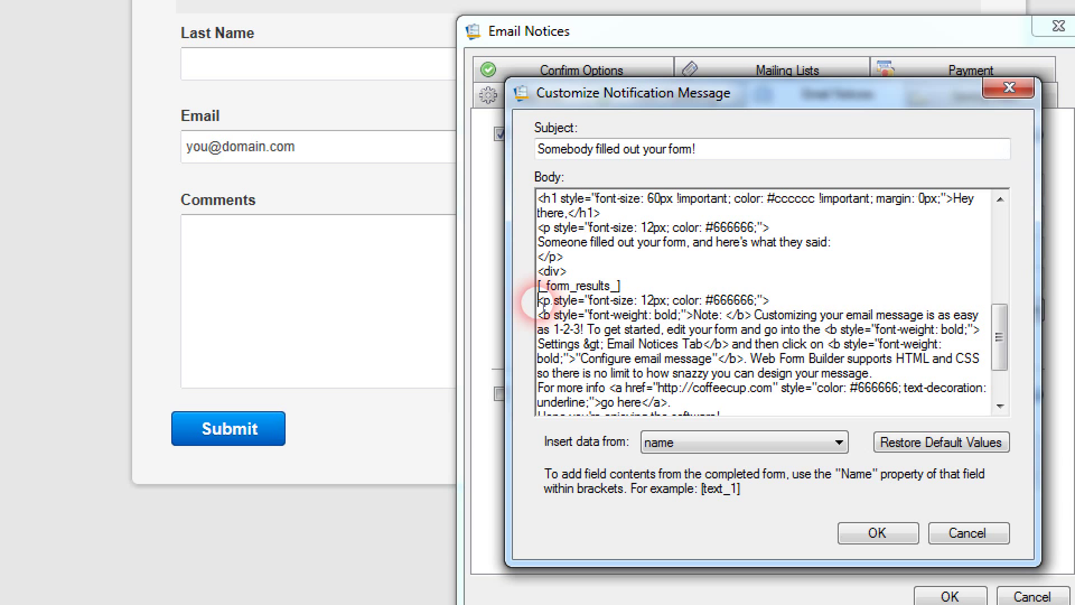
scroll(538, 306, down, 2)
shift+click(729, 357)
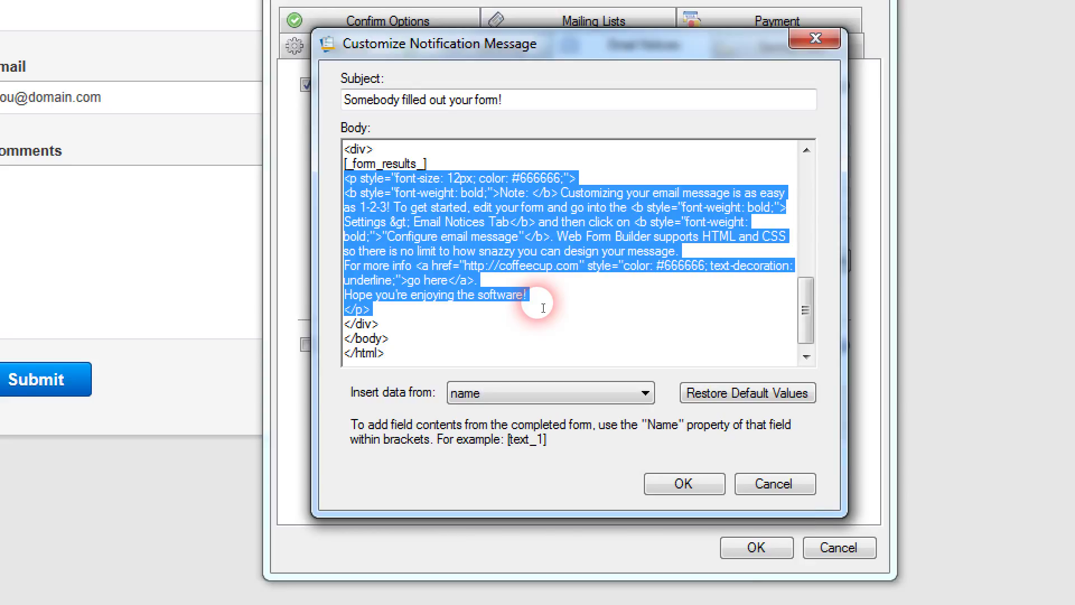
key(Delete)
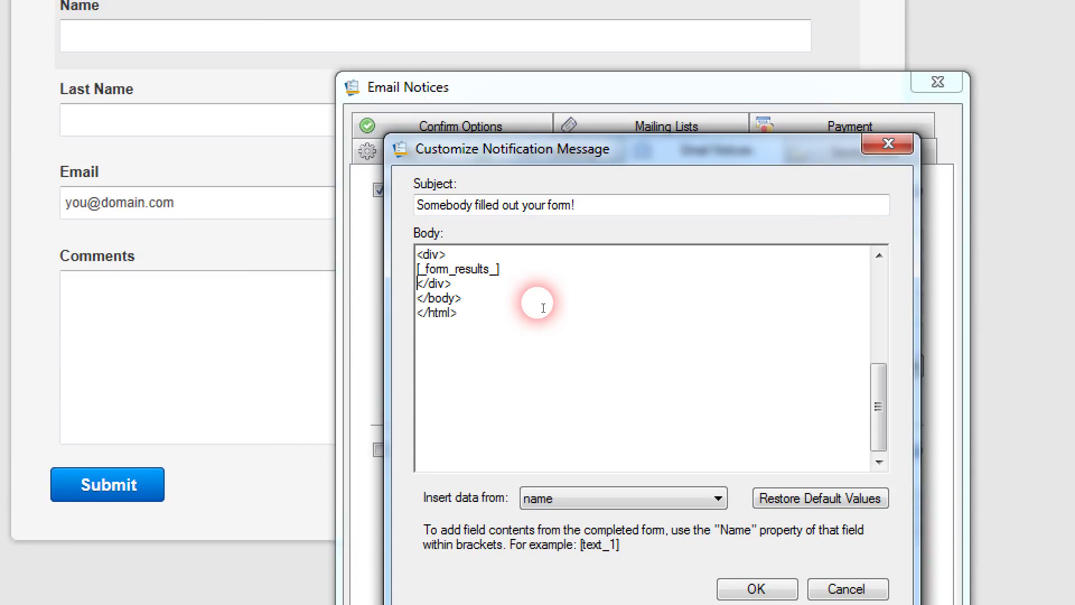
click(515, 271)
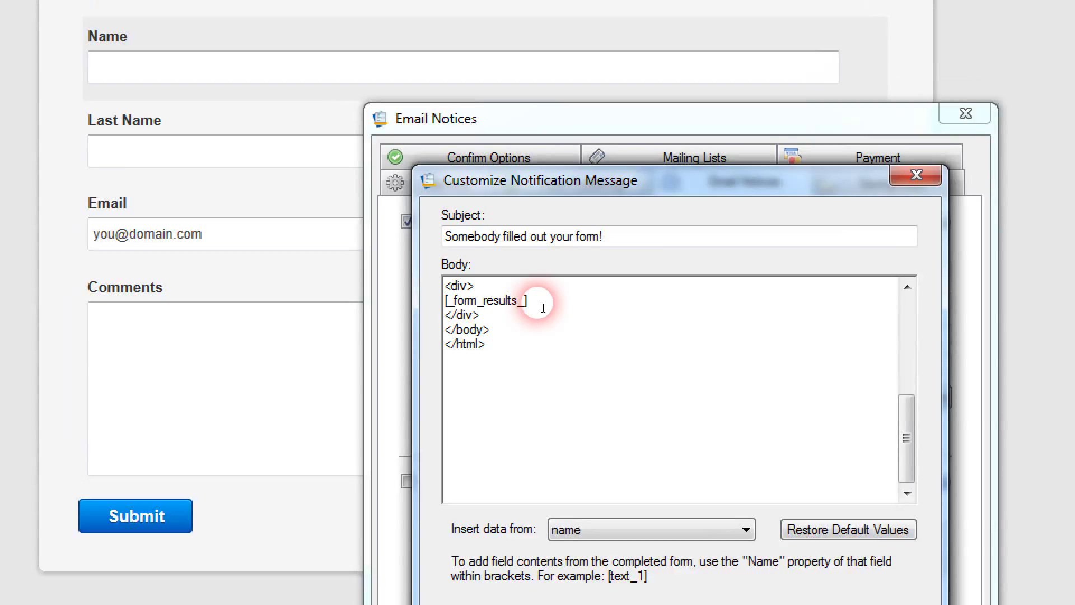
scroll(521, 409, up, 3)
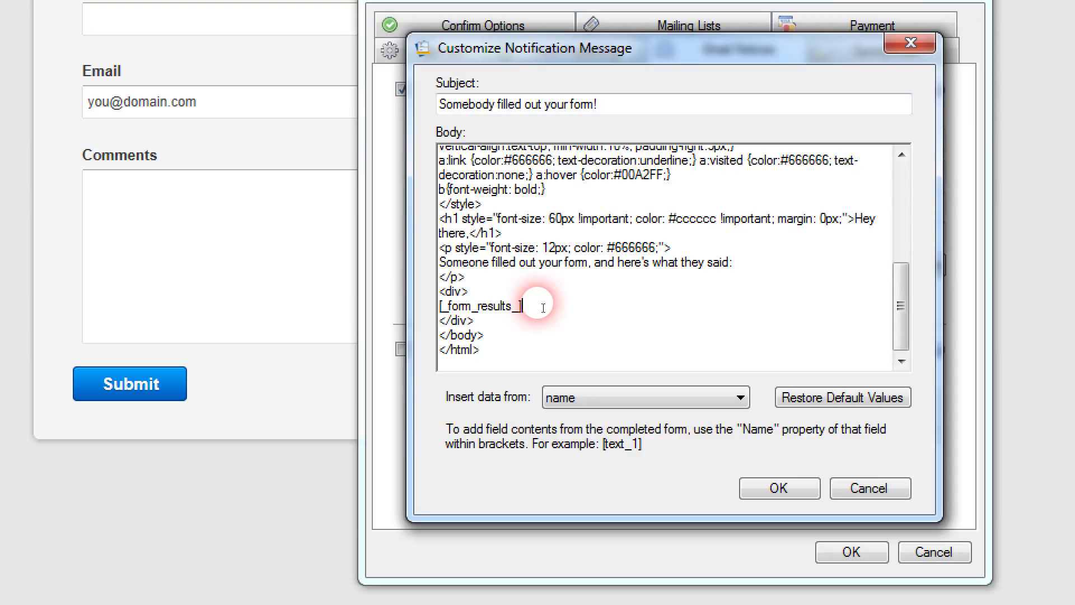
Step: Replace [_form_results_] inside the div with a new 'Last Name:' label line
drag(543, 307, 438, 290)
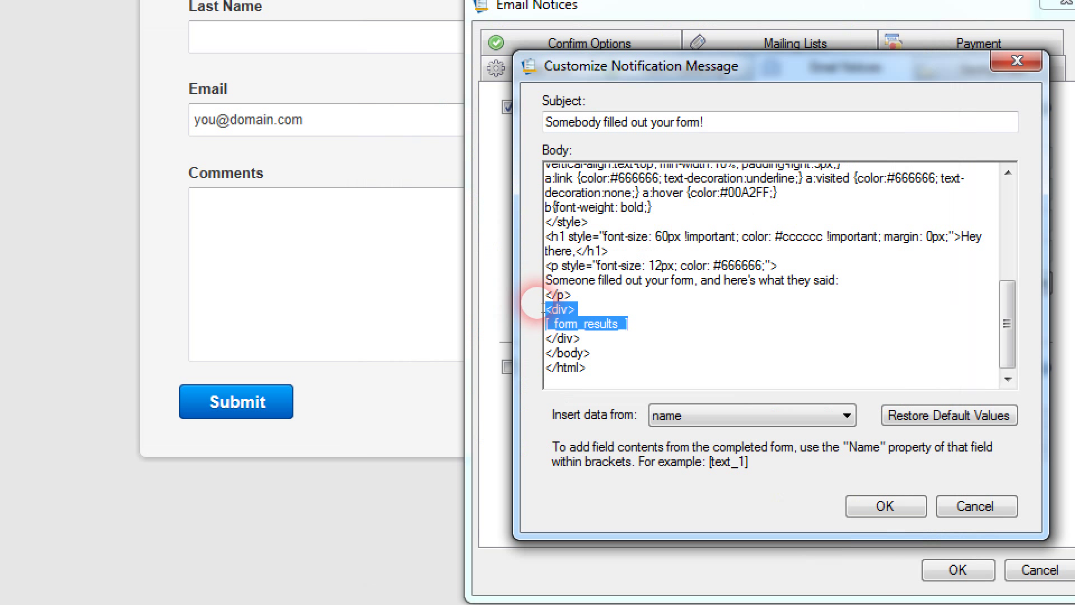
drag(543, 309, 539, 333)
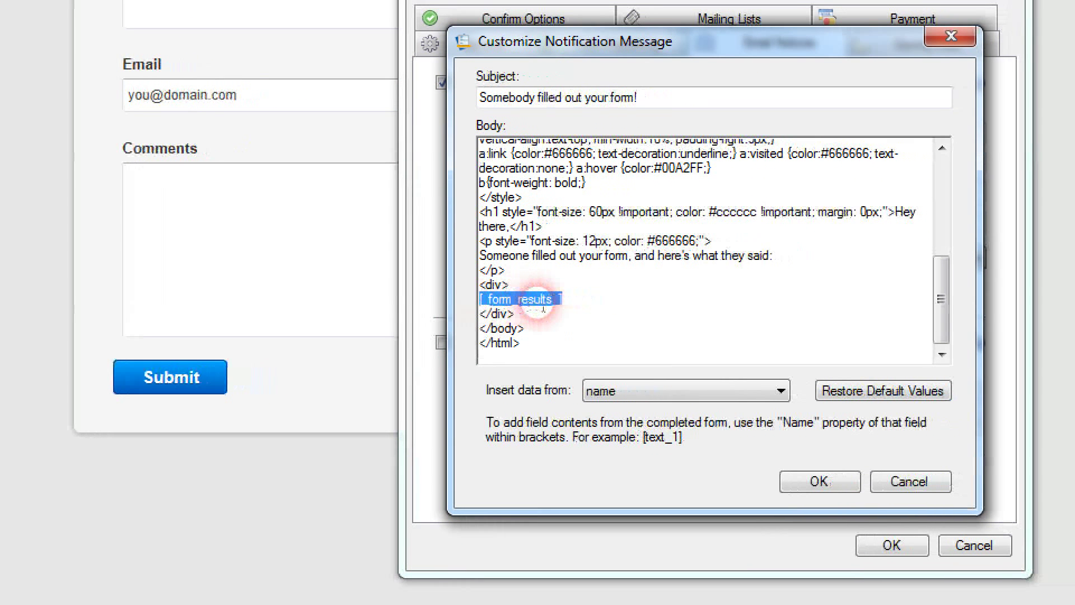
key(Delete)
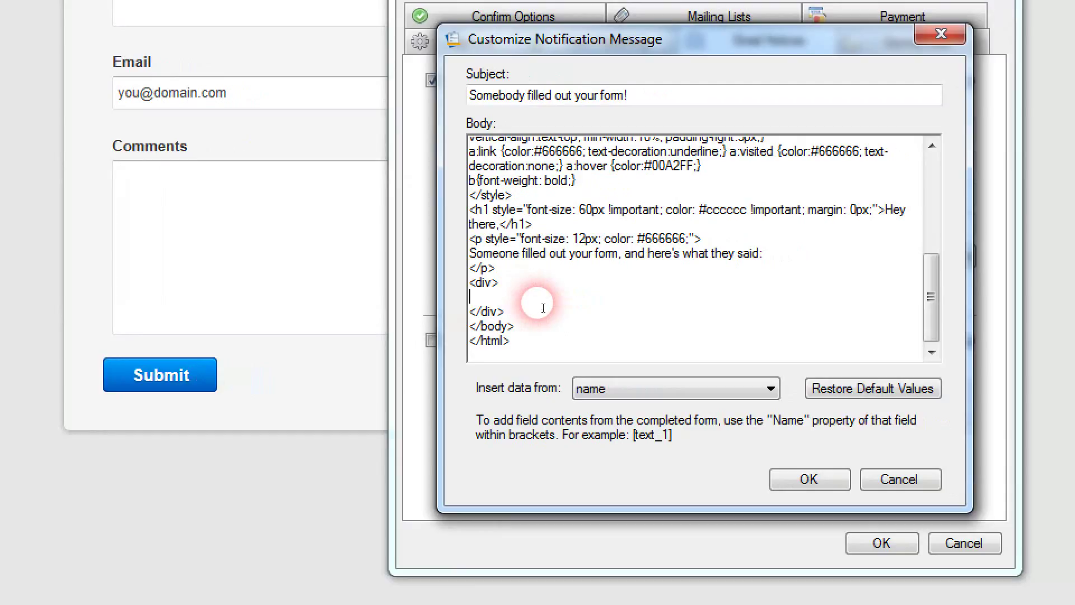
key(Return)
key(Return)
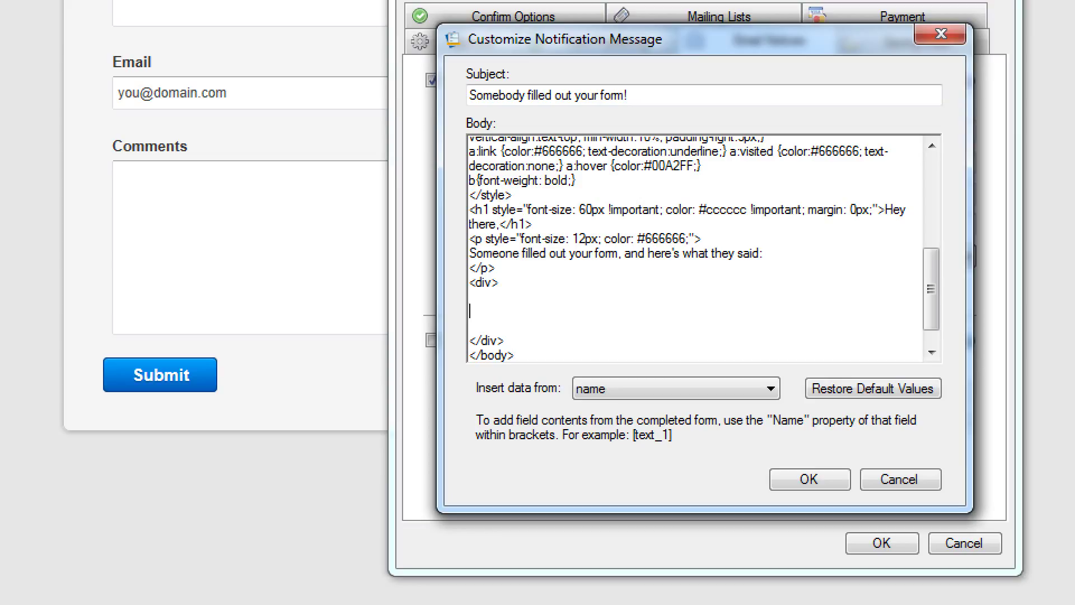
text(Last Name:)
click(597, 392)
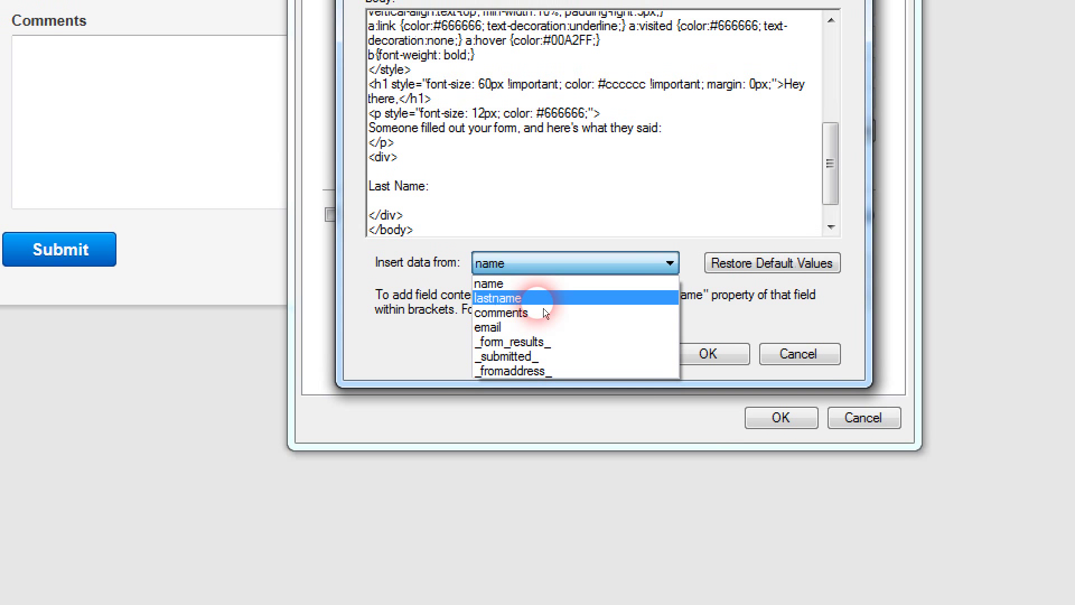
Step: Insert [lastname] after 'Last Name:' and add a 'First Name:' line with [name]
click(543, 307)
text(<br>)
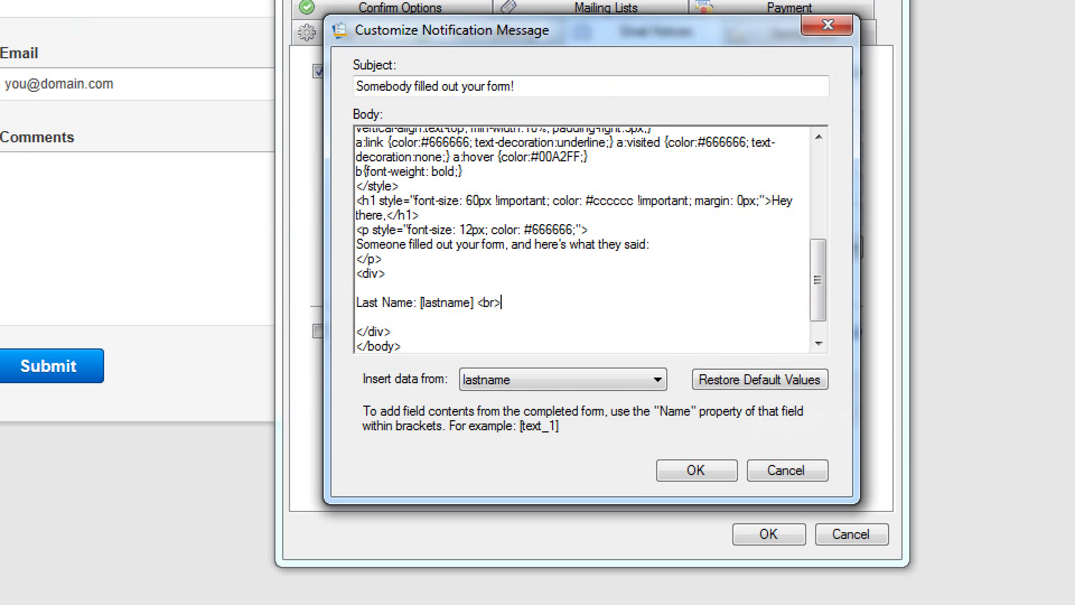
key(Return)
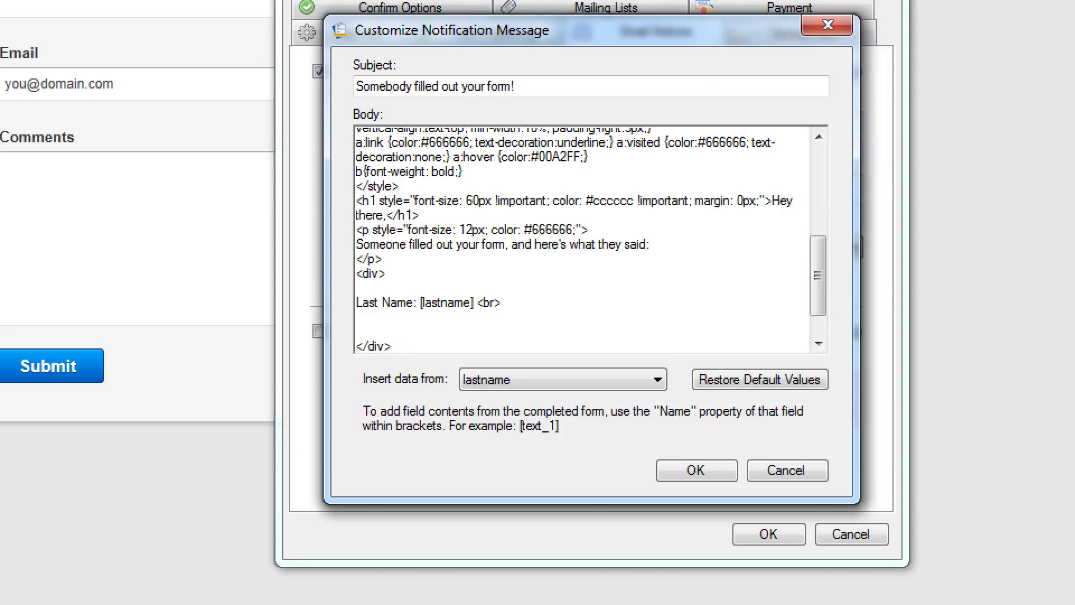
text(First Name:)
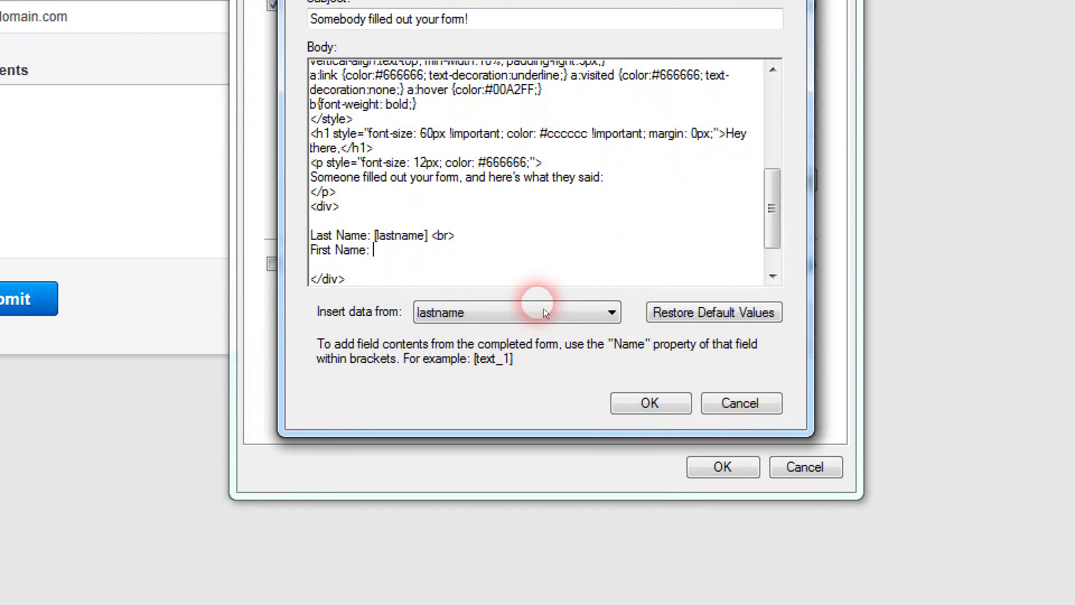
click(581, 380)
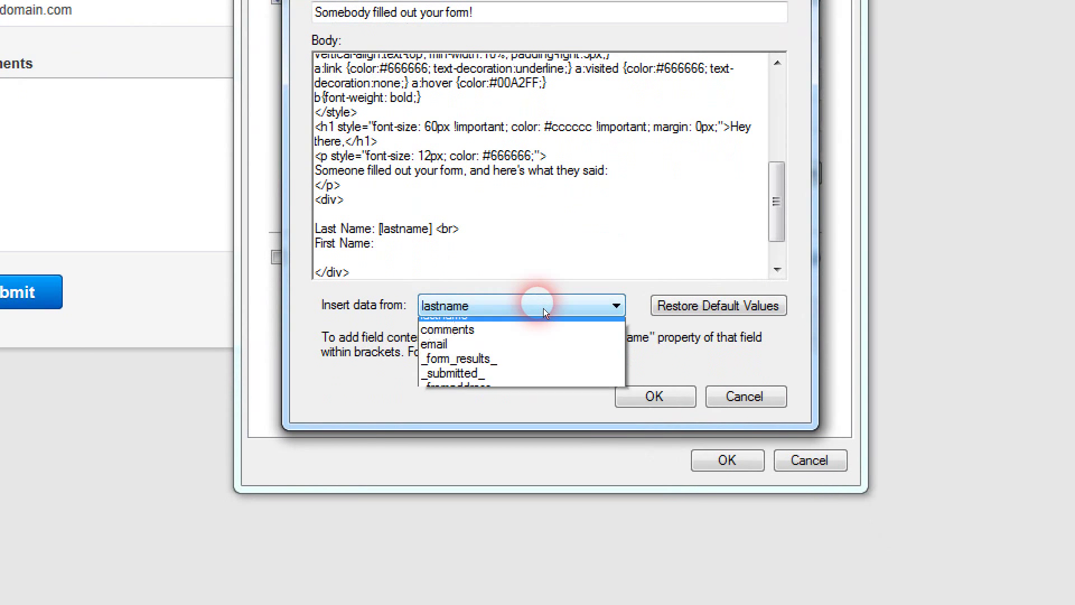
click(532, 477)
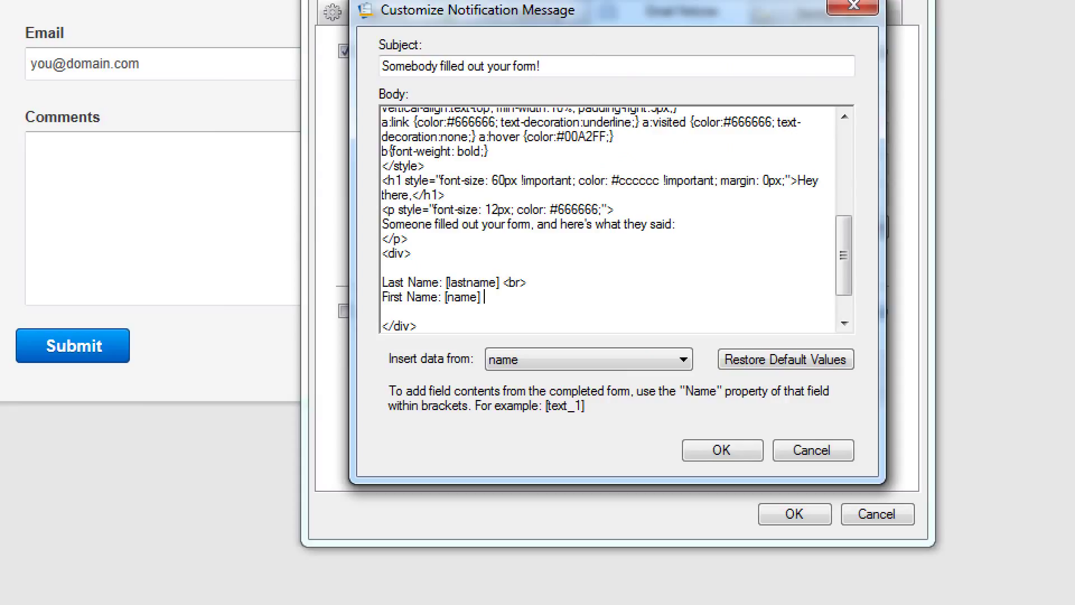
click(543, 308)
text(<br>)
Step: Add a 'Comments:' line with [comments] and an 'Email:' line with [email]
key(Return)
text(Comments:)
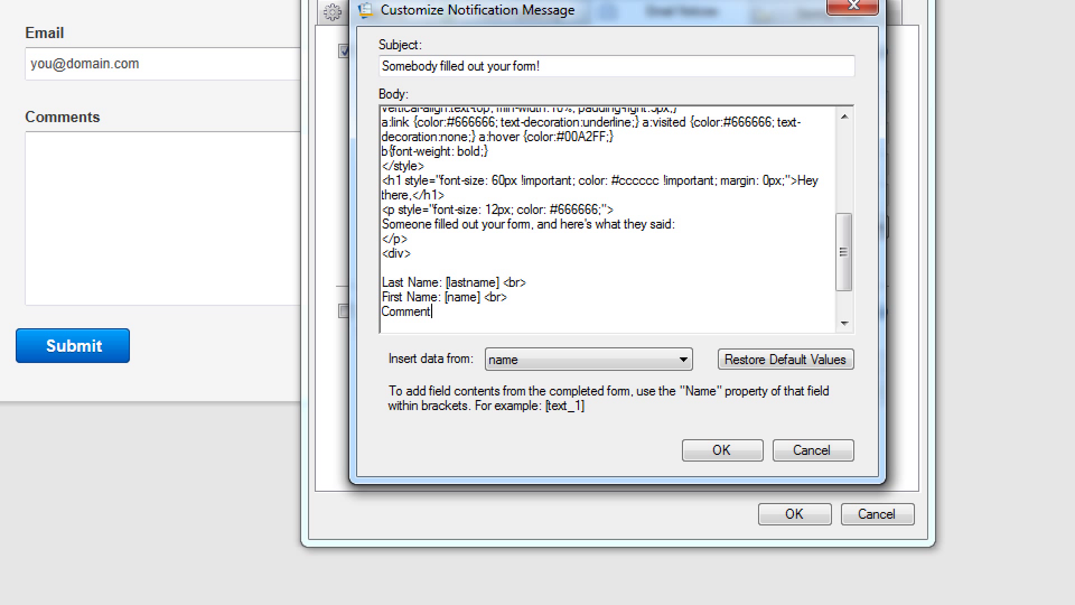
click(545, 367)
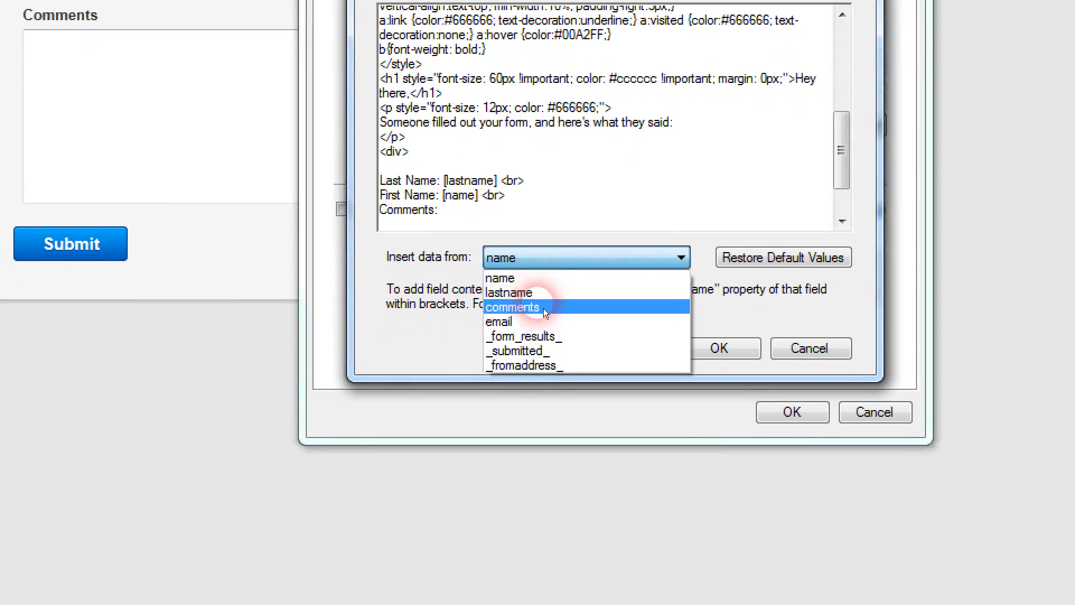
click(543, 309)
text(<)
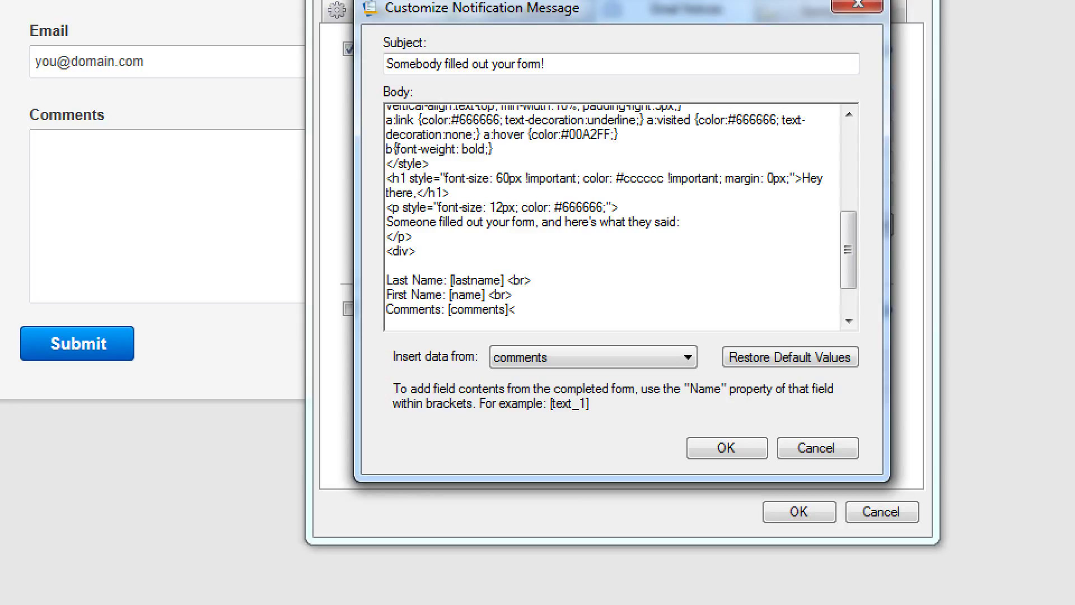
text(br>)
key(Return)
text(Email:)
click(542, 357)
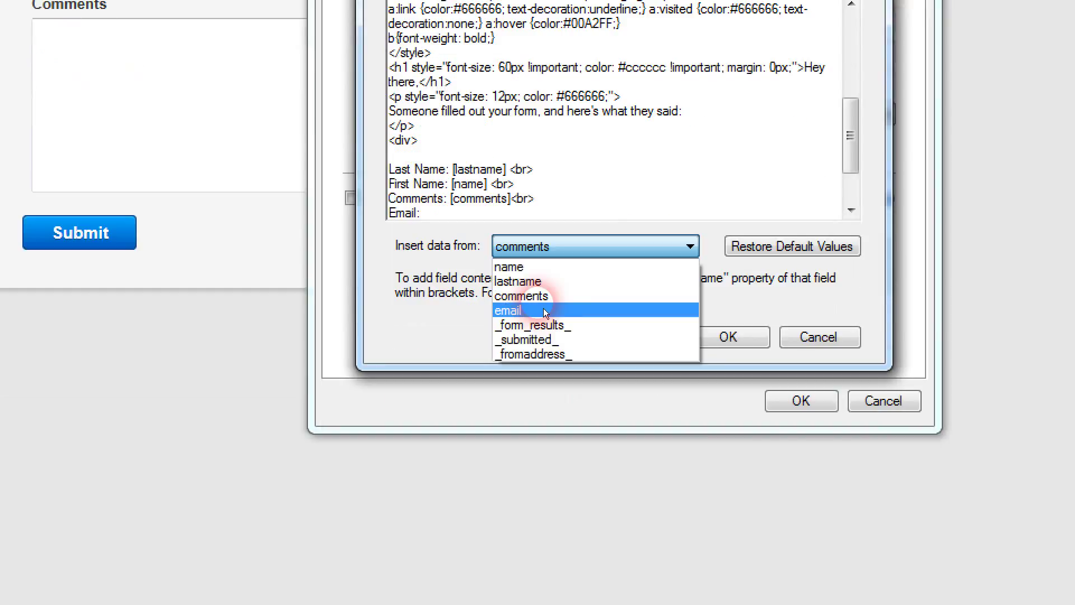
click(543, 310)
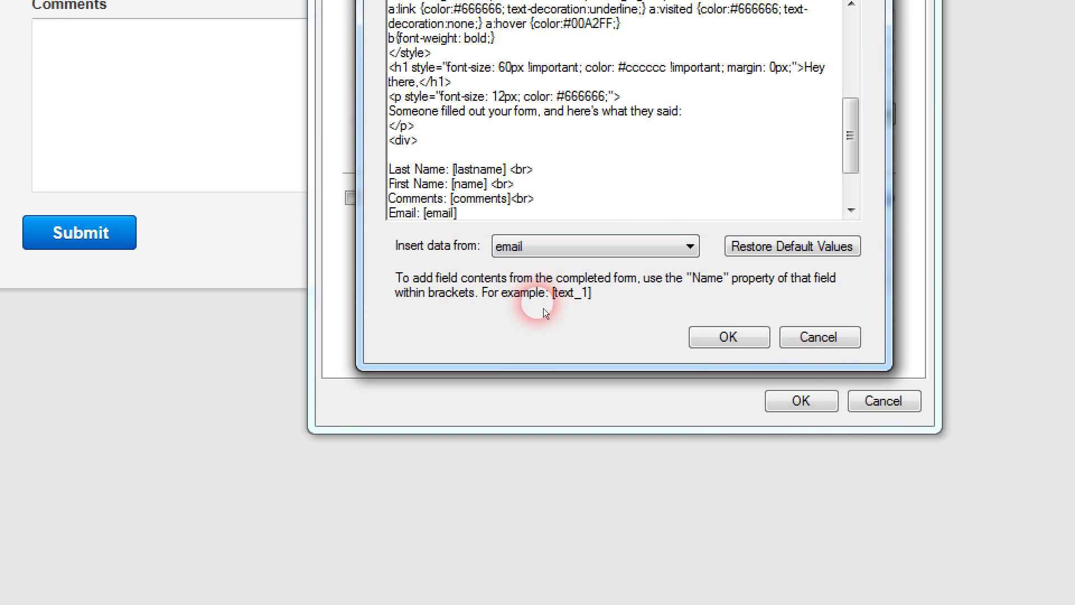
Step: Remove the extra placeholders from the Email line and copy the four field lines
key(Down)
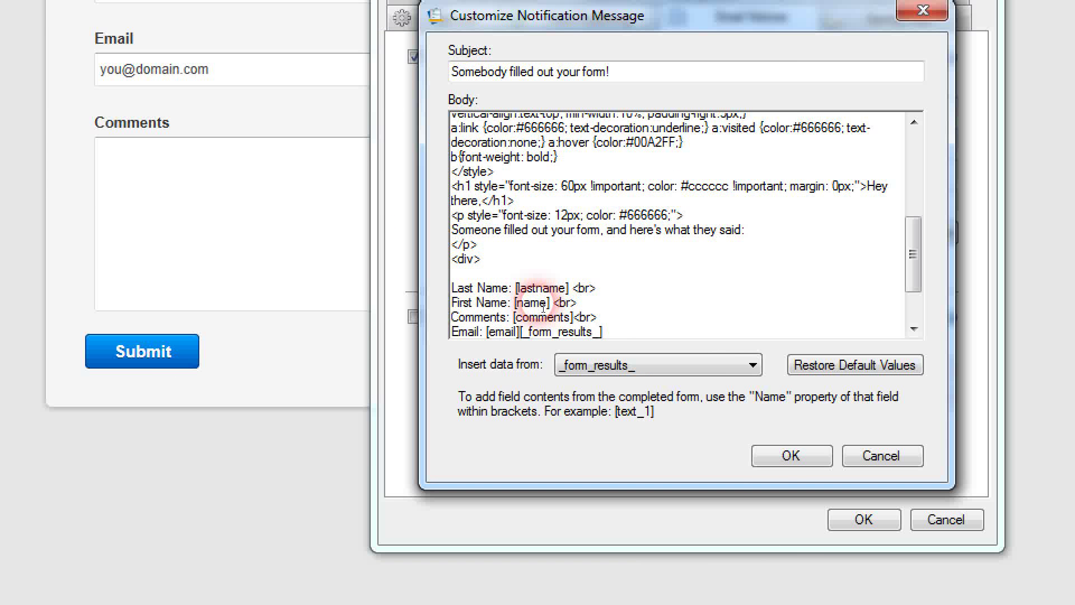
key(Up)
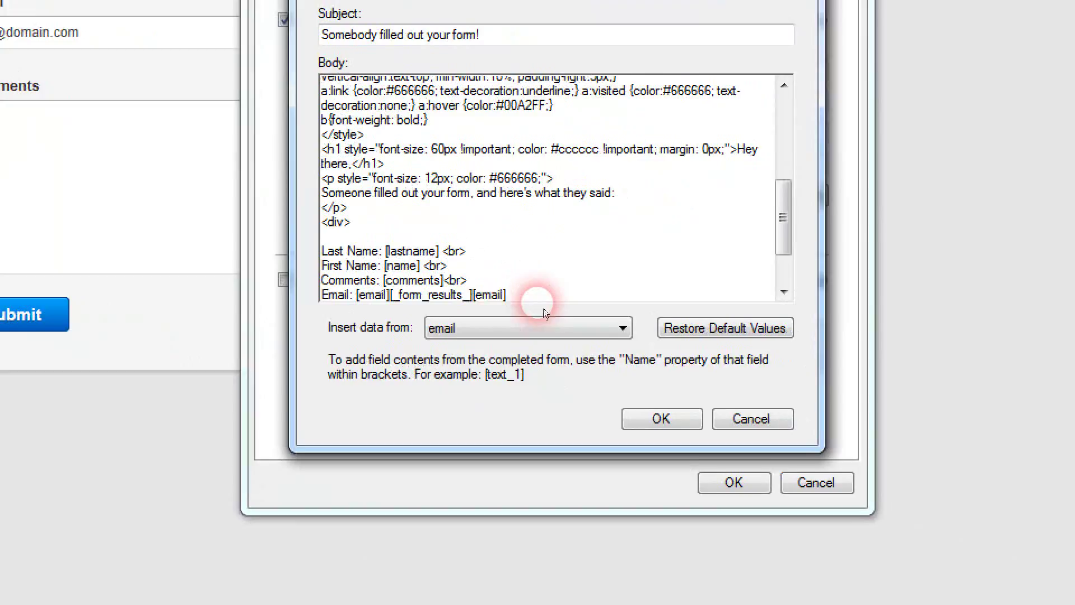
key(BackSpace)
key(BackSpace)
key(BackSpace)
key(BackSpace)
key(BackSpace)
key(BackSpace)
key(BackSpace)
key(BackSpace)
key(BackSpace)
key(BackSpace)
key(BackSpace)
key(BackSpace)
key(BackSpace)
key(BackSpace)
key(BackSpace)
key(BackSpace)
key(BackSpace)
key(BackSpace)
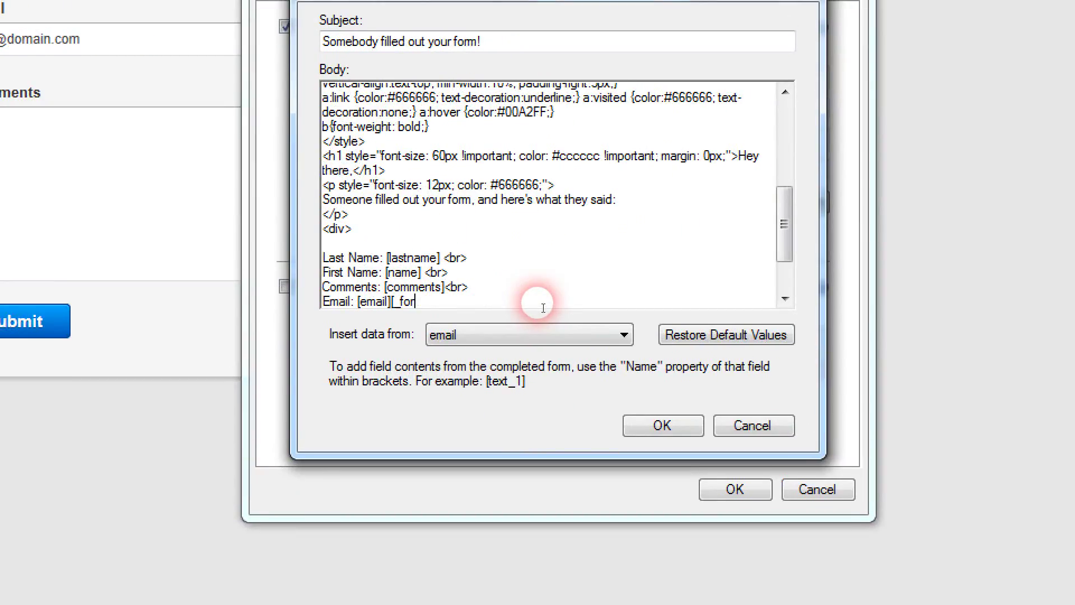
key(BackSpace)
key(BackSpace)
key(BackSpace)
key(BackSpace)
key(BackSpace)
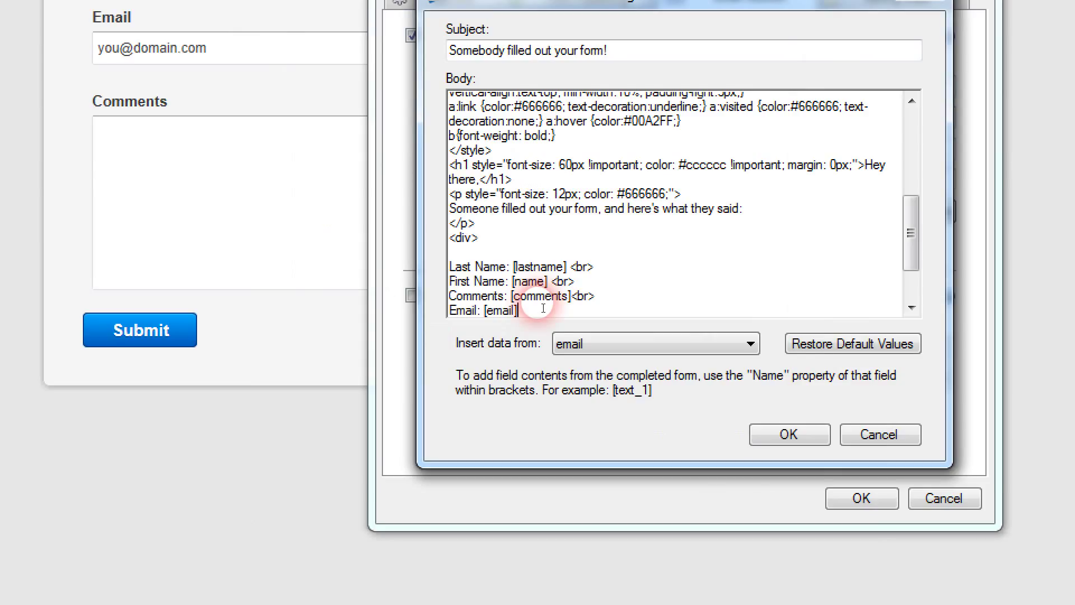
drag(543, 308, 475, 285)
key(ctrl+c)
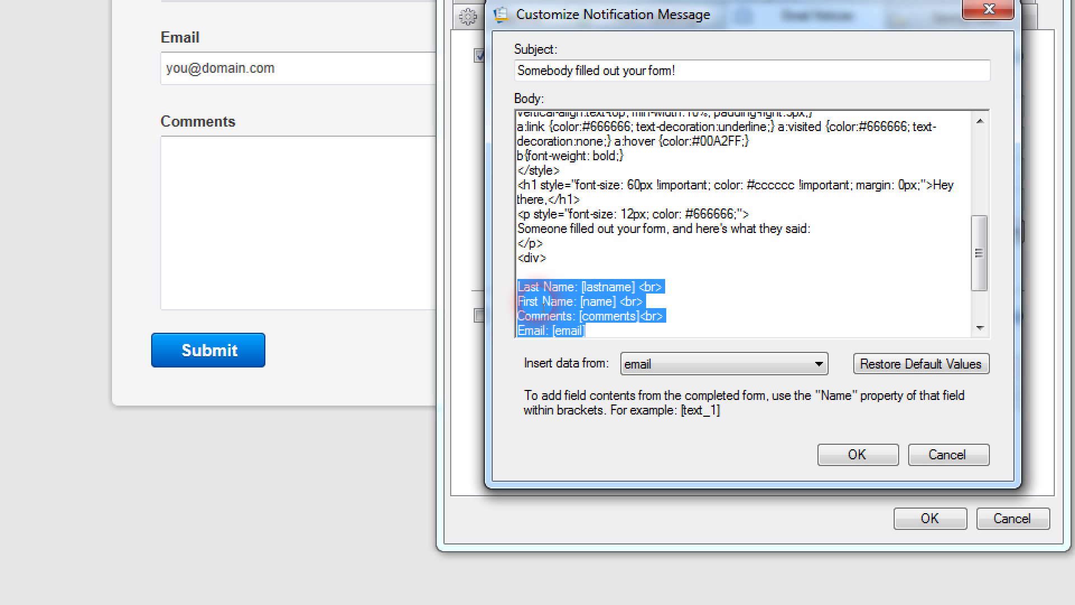
right_click(541, 303)
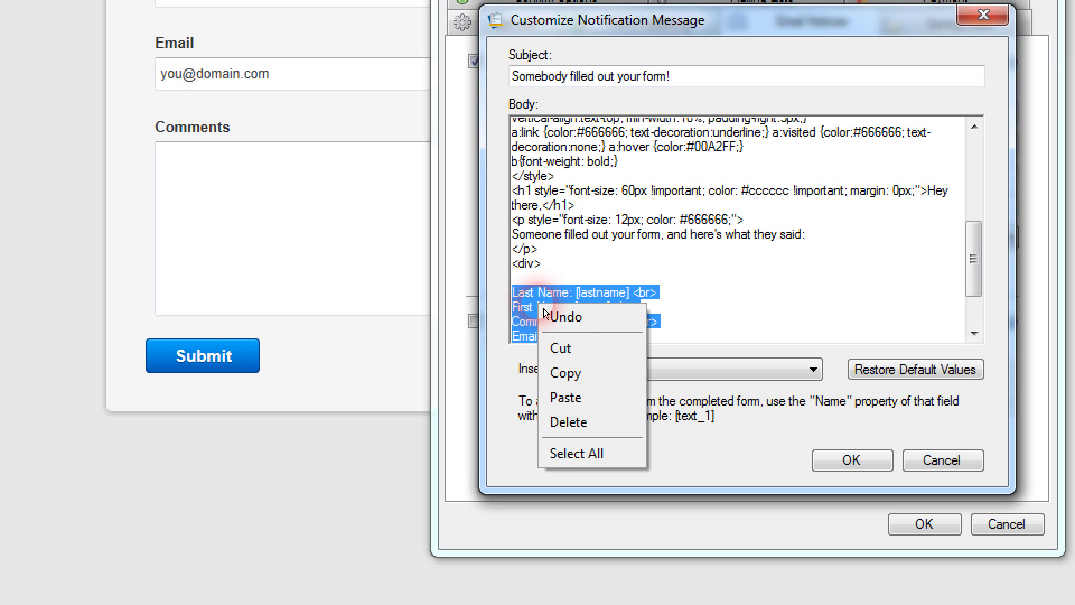
click(564, 370)
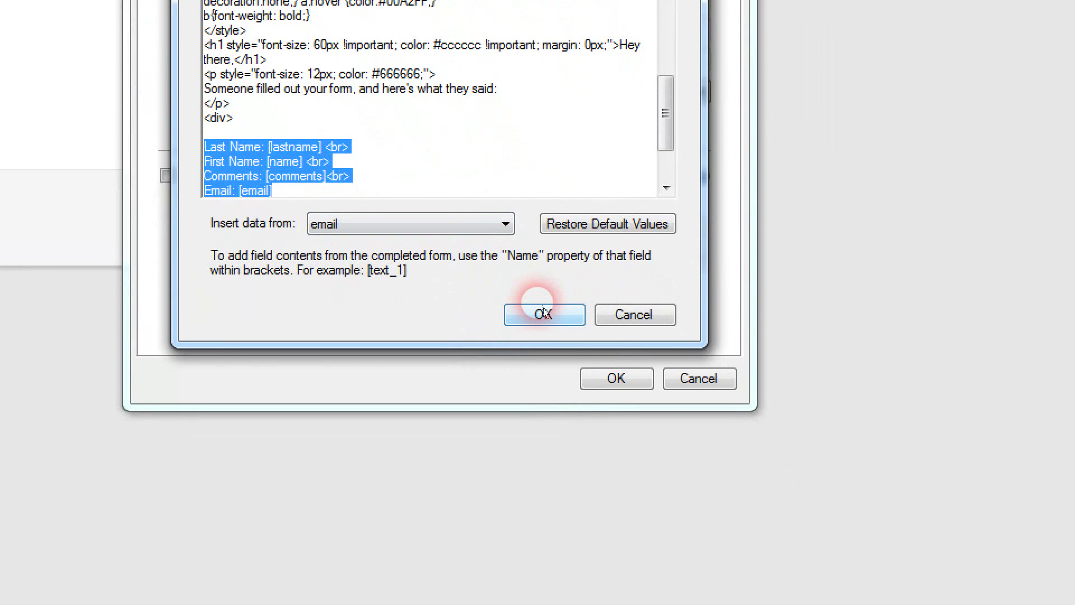
Step: Keep the notification message, then enable the auto-response from the owner's address to [email]
click(543, 311)
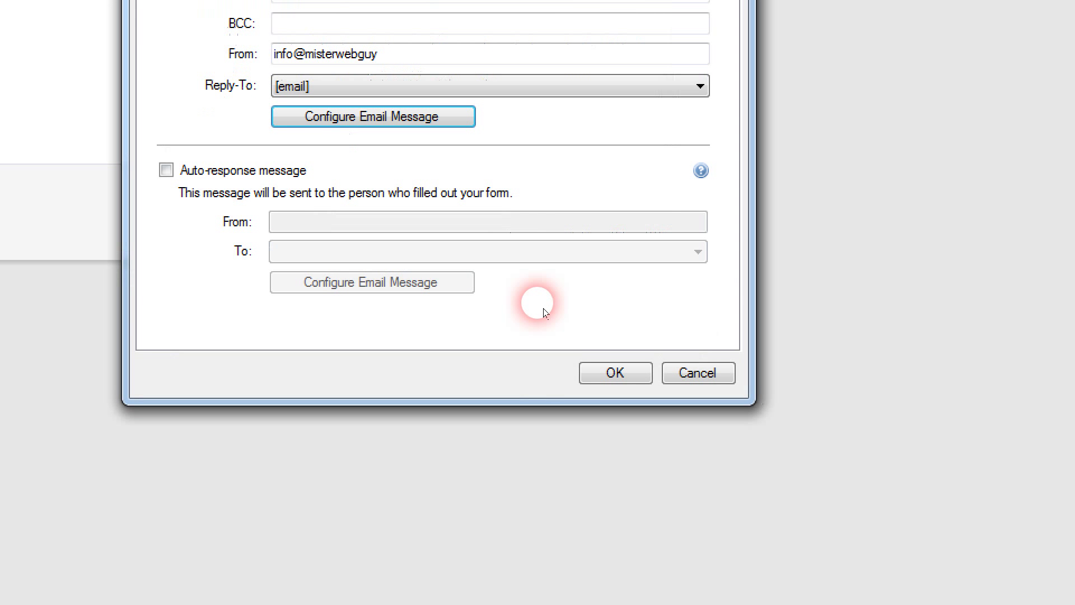
click(165, 170)
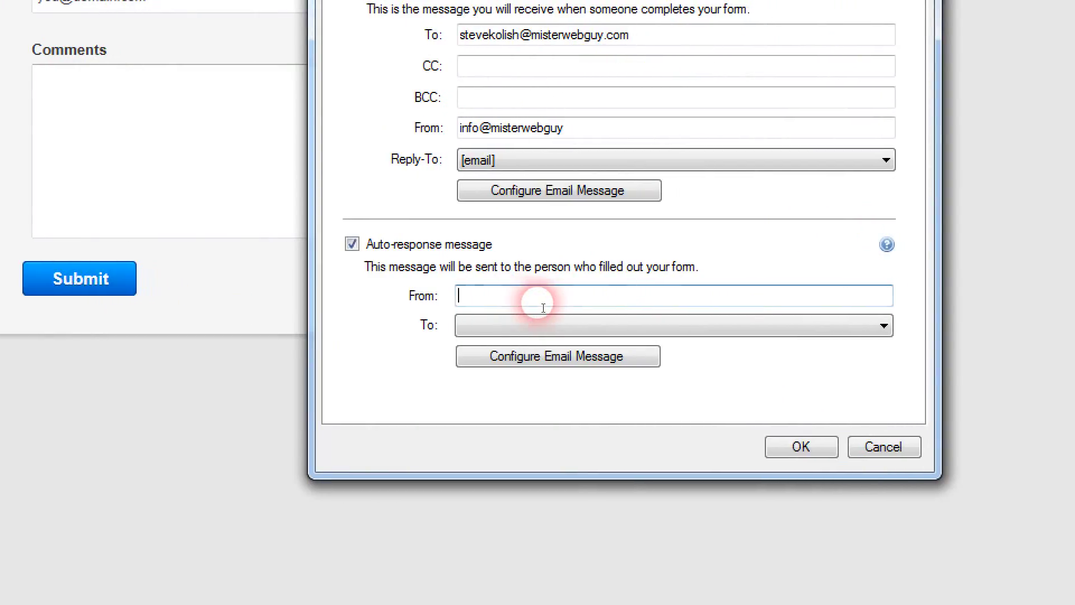
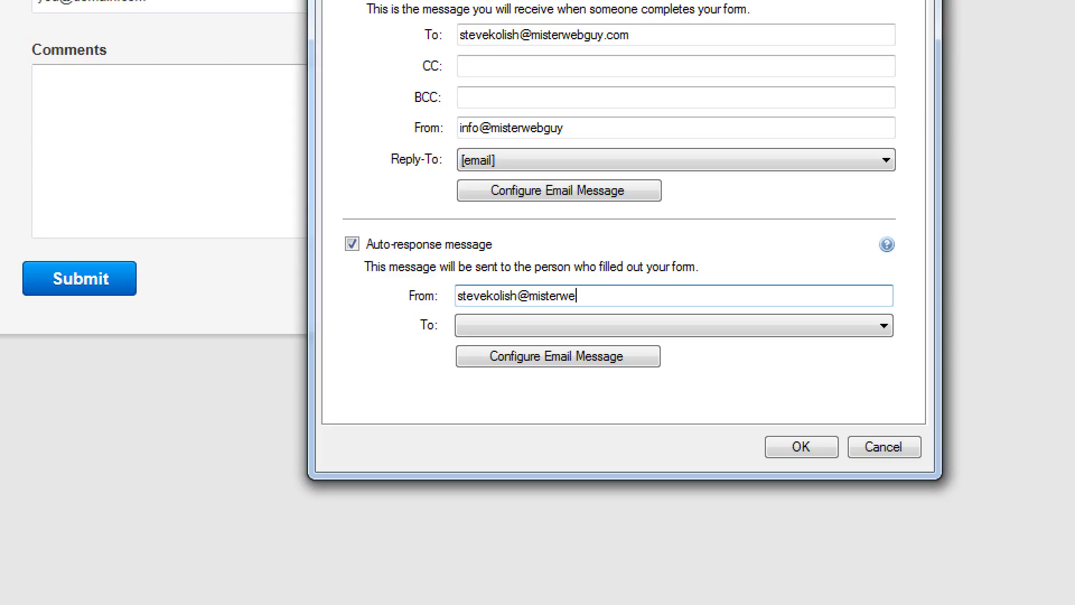
click(541, 335)
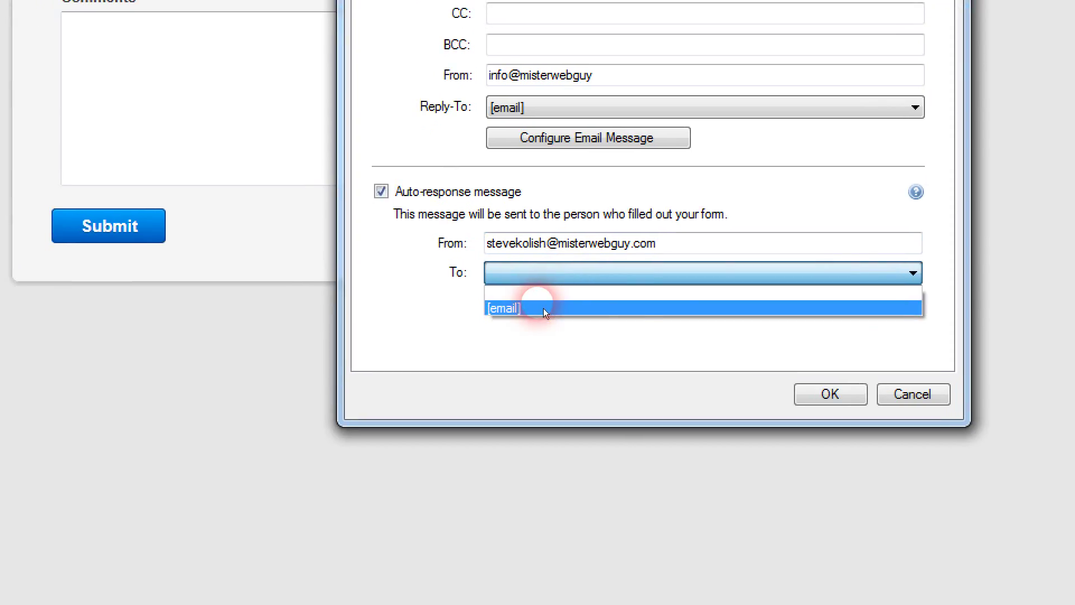
click(543, 308)
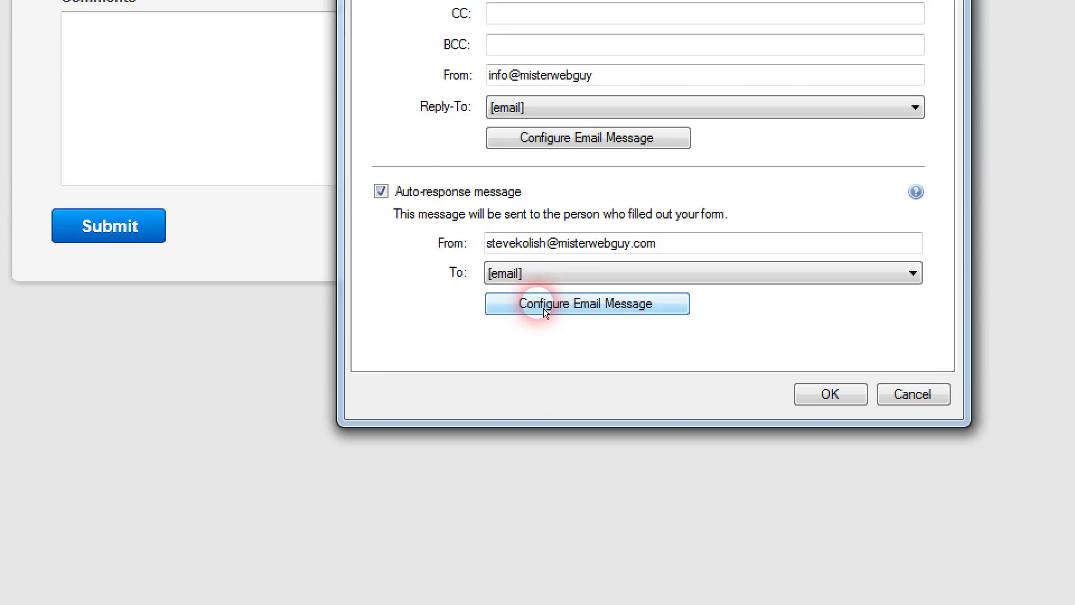
Step: Replace the auto-response body's [_form_results_] with the pasted Last Name, First Name, Comments, Email lines
click(544, 308)
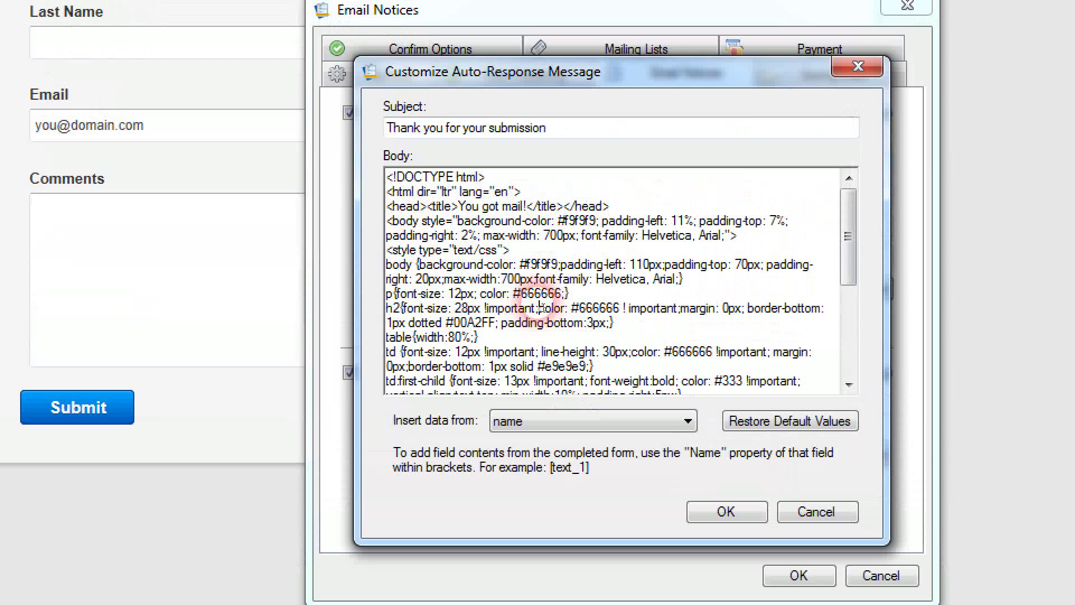
scroll(539, 307, down, 5)
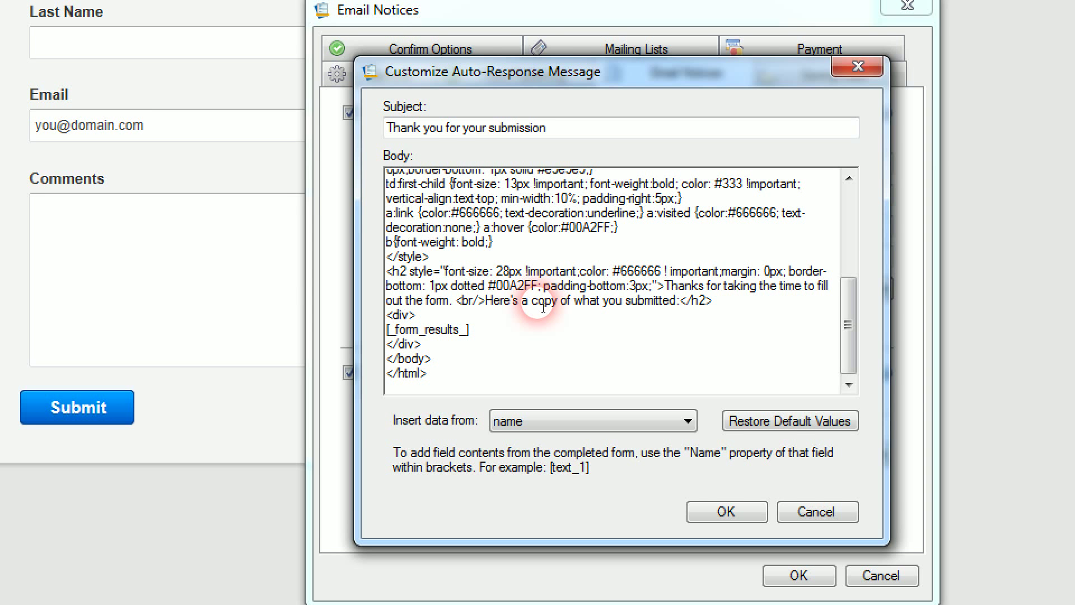
click(665, 286)
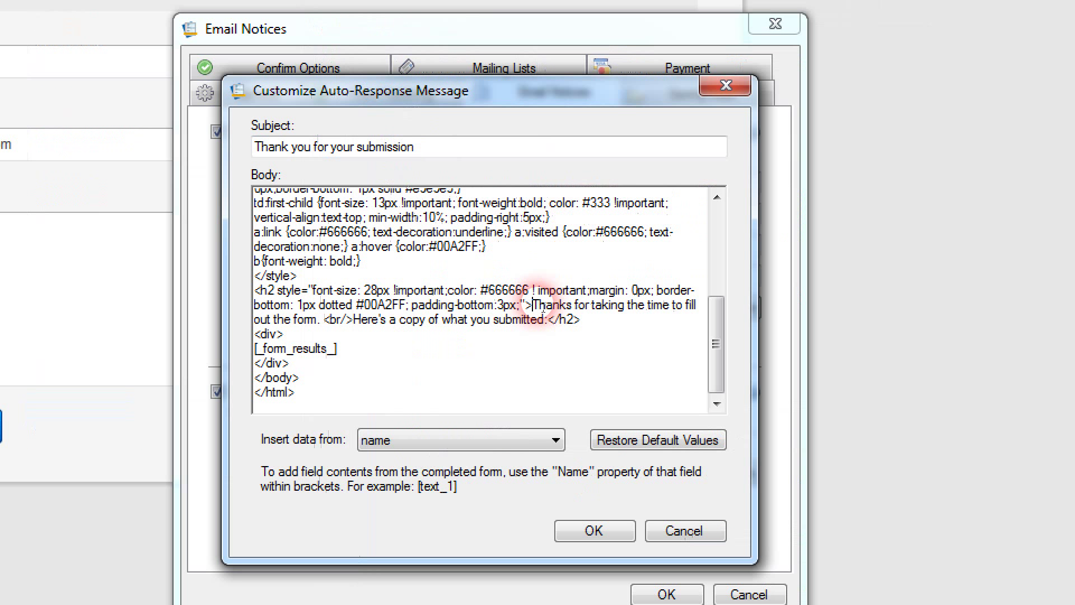
drag(537, 306, 548, 320)
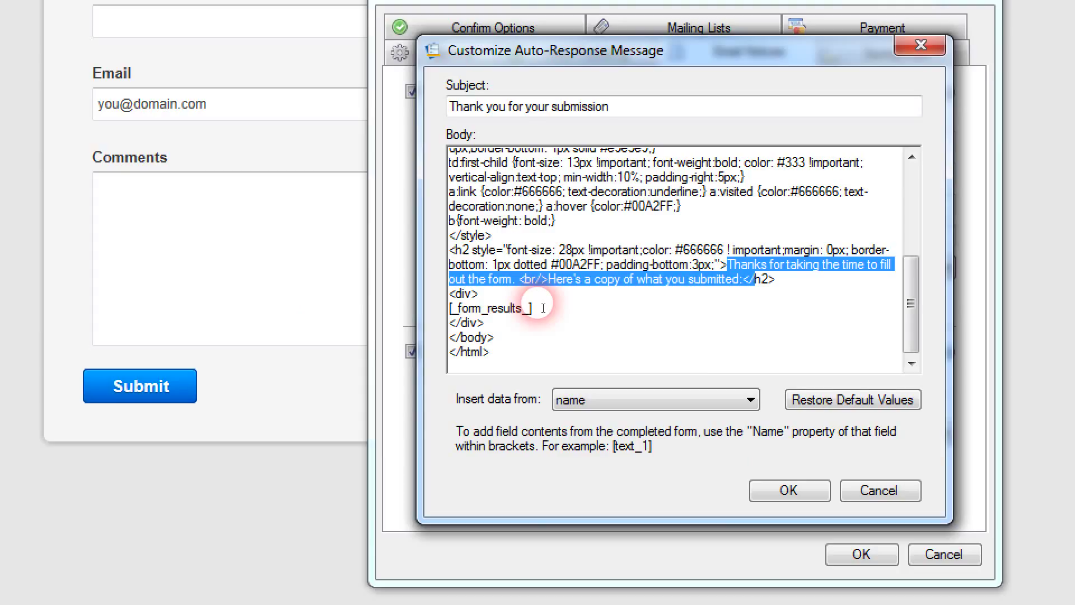
click(543, 308)
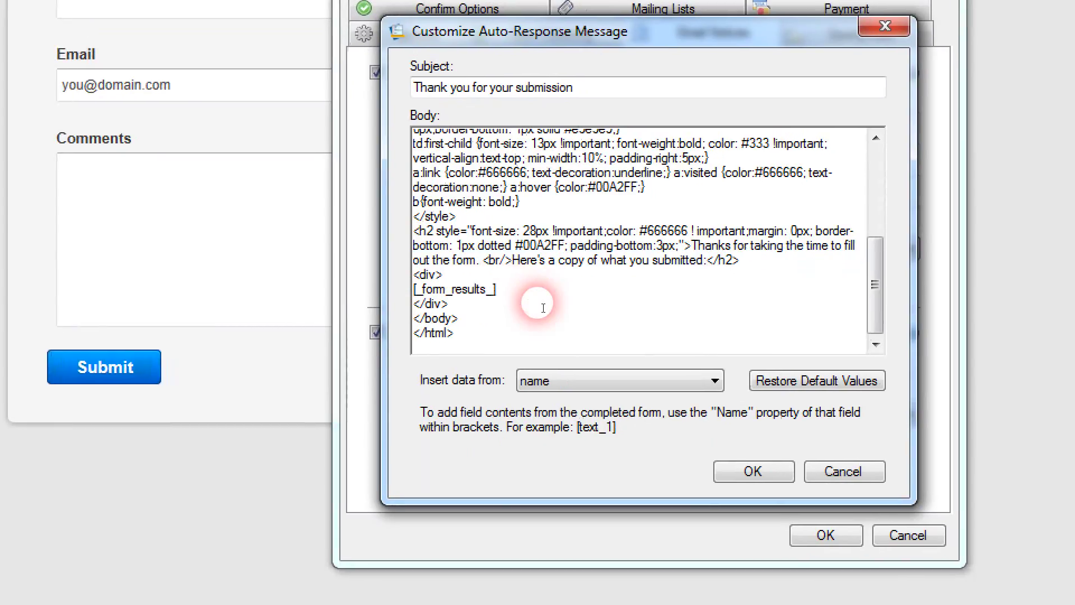
key(BackSpace)
key(BackSpace)
key(BackSpace)
key(BackSpace)
key(BackSpace)
key(BackSpace)
key(BackSpace)
key(BackSpace)
key(BackSpace)
key(BackSpace)
key(BackSpace)
key(BackSpace)
key(BackSpace)
key(BackSpace)
key(BackSpace)
key(BackSpace)
key(Return)
key(Return)
key(Up)
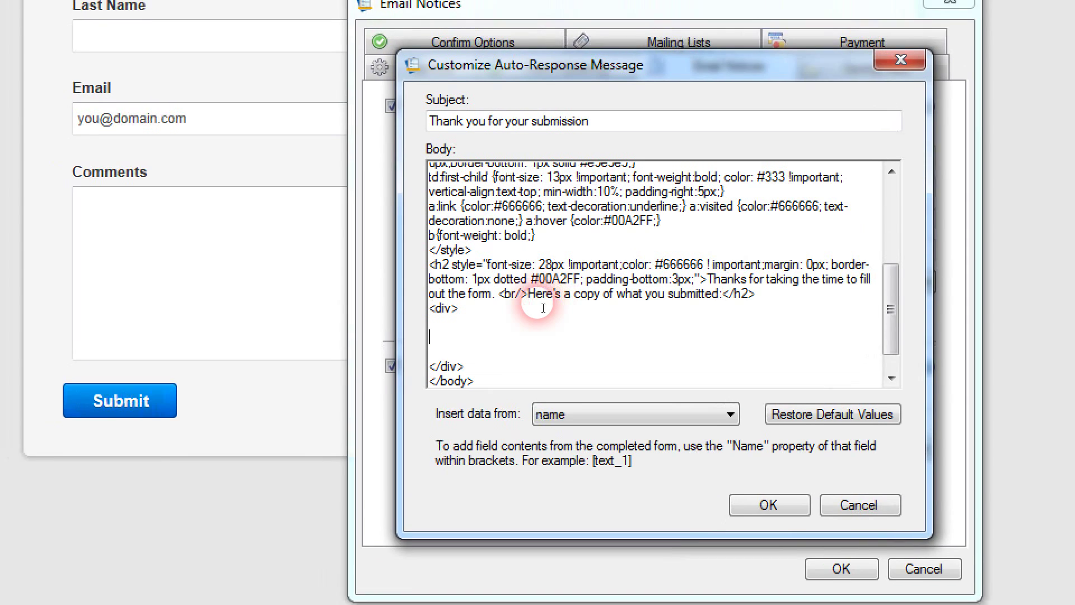
right_click(428, 307)
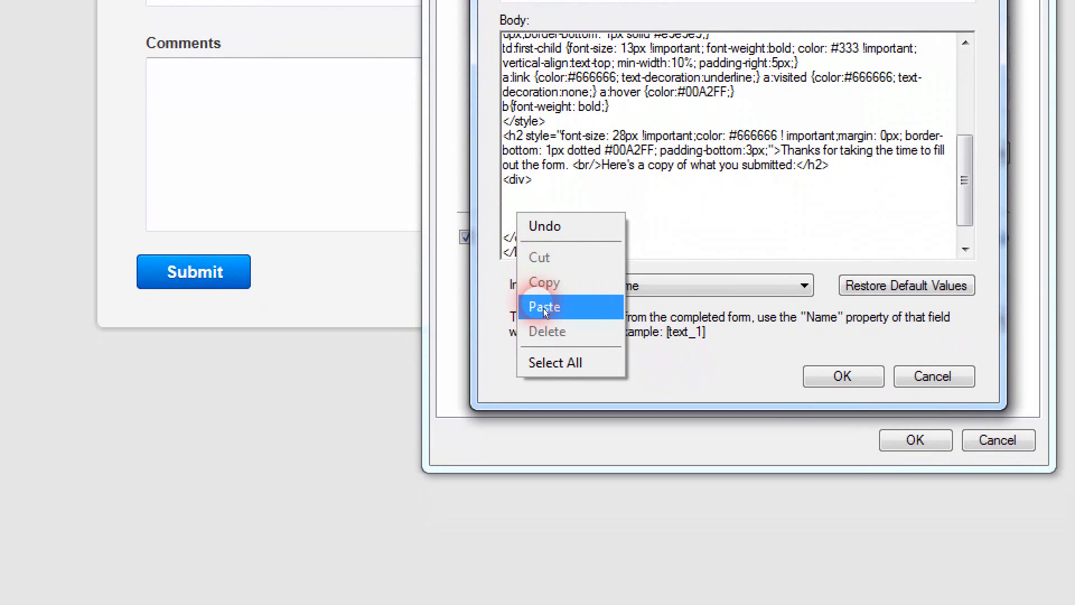
click(543, 308)
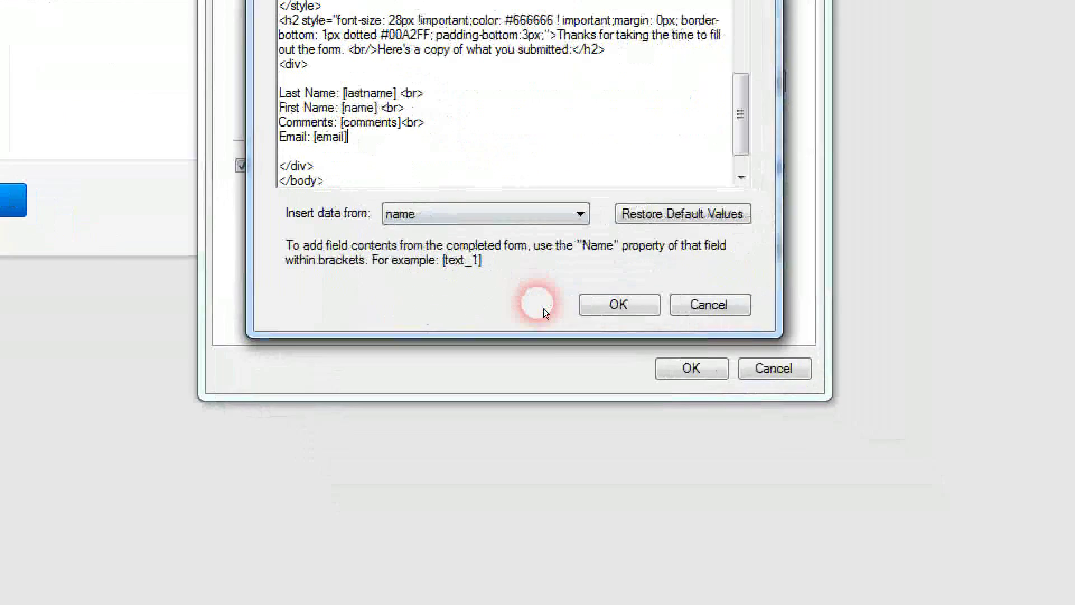
click(793, 473)
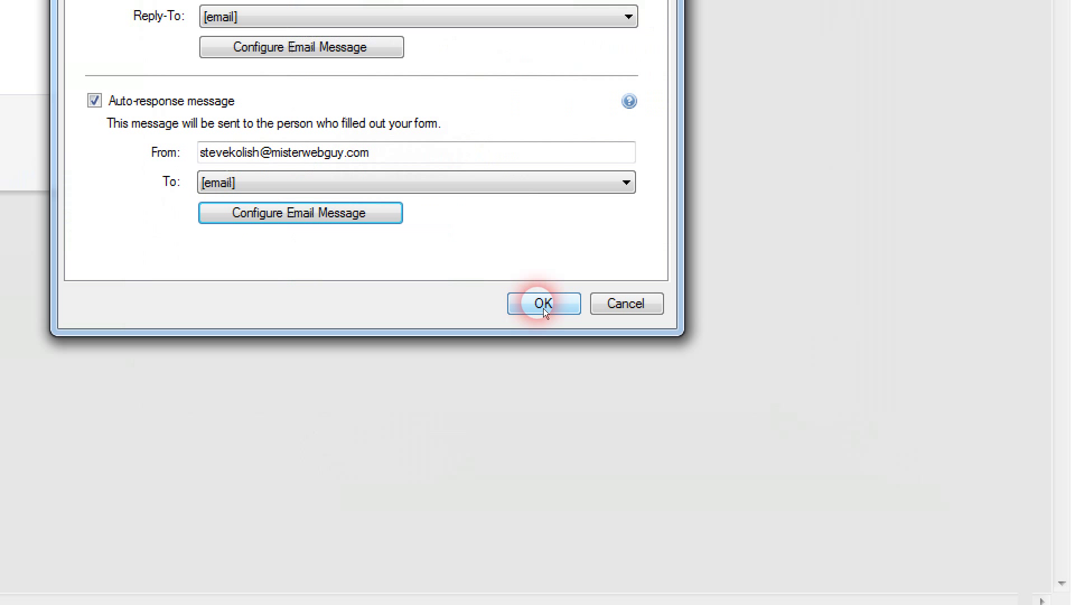
Step: Complete the notification sender address with '.com' and apply the Email Notices settings
click(543, 305)
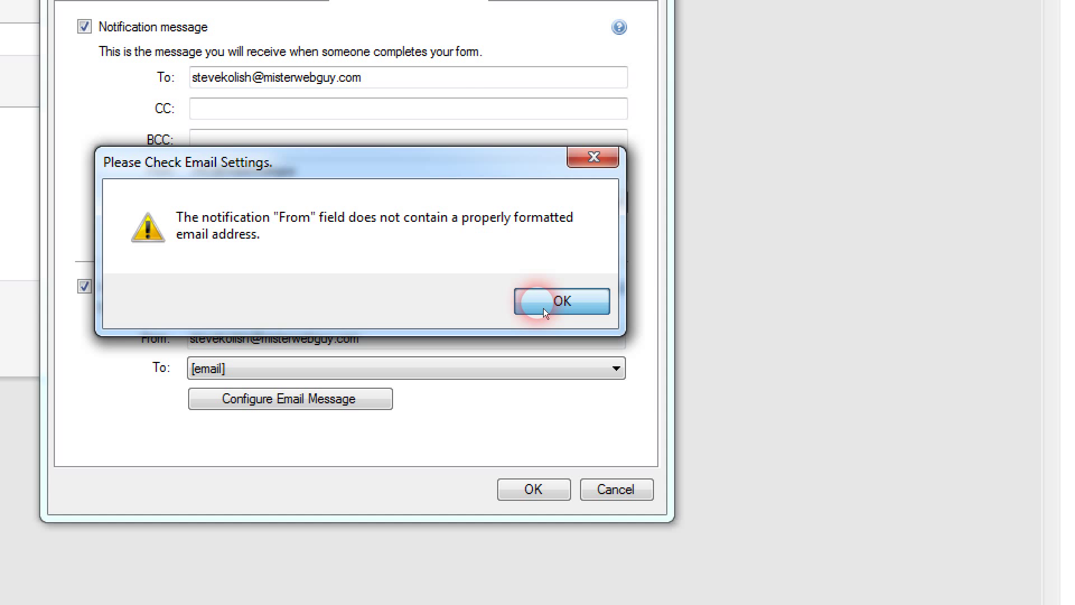
click(543, 307)
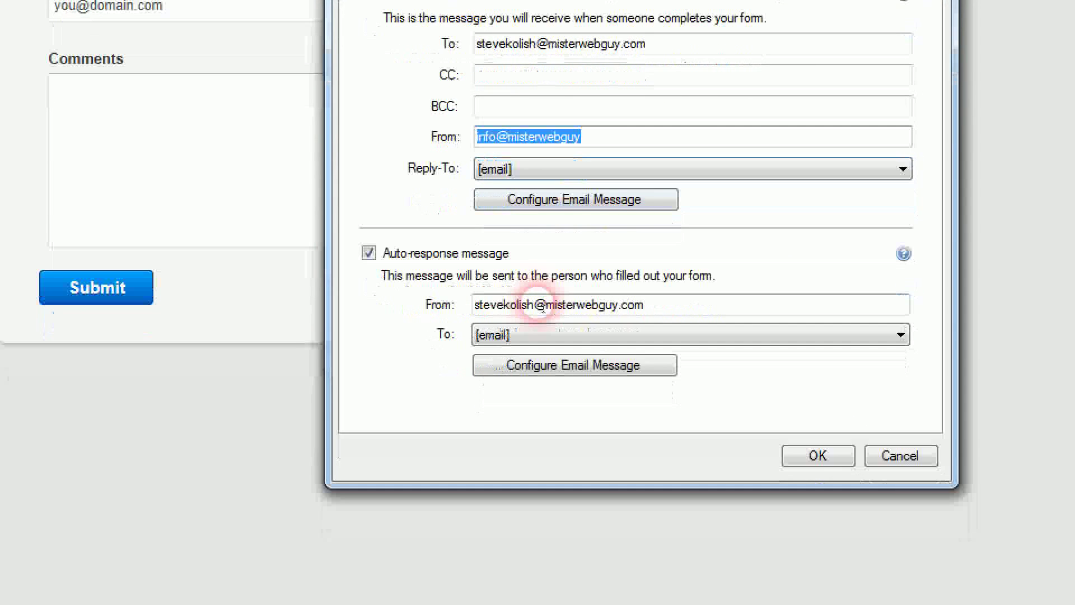
key(End)
text(.)
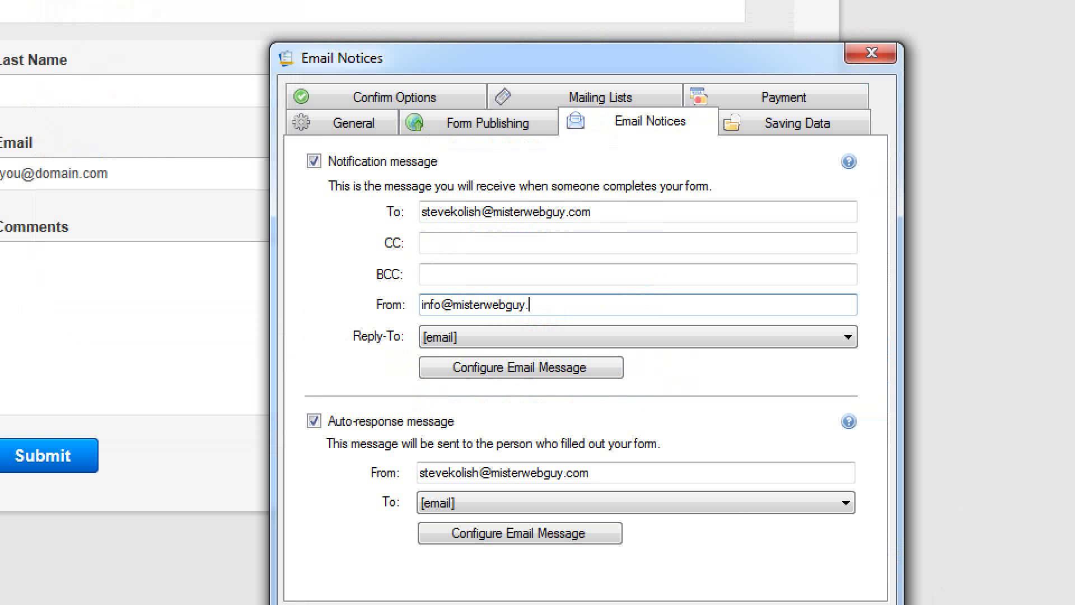
text(cop)
key(BackSpace)
text(m)
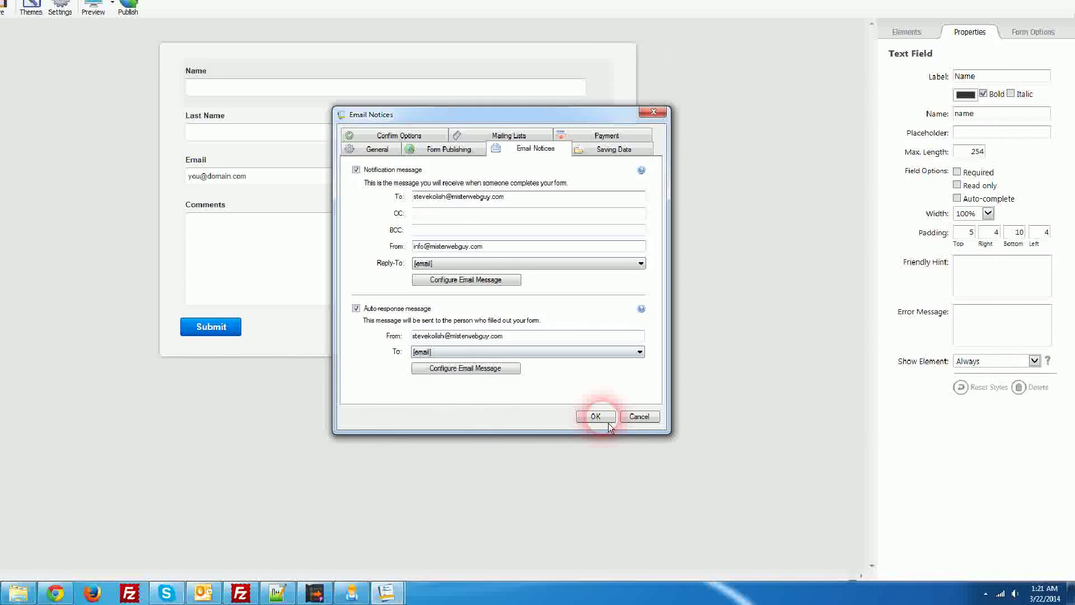
click(597, 417)
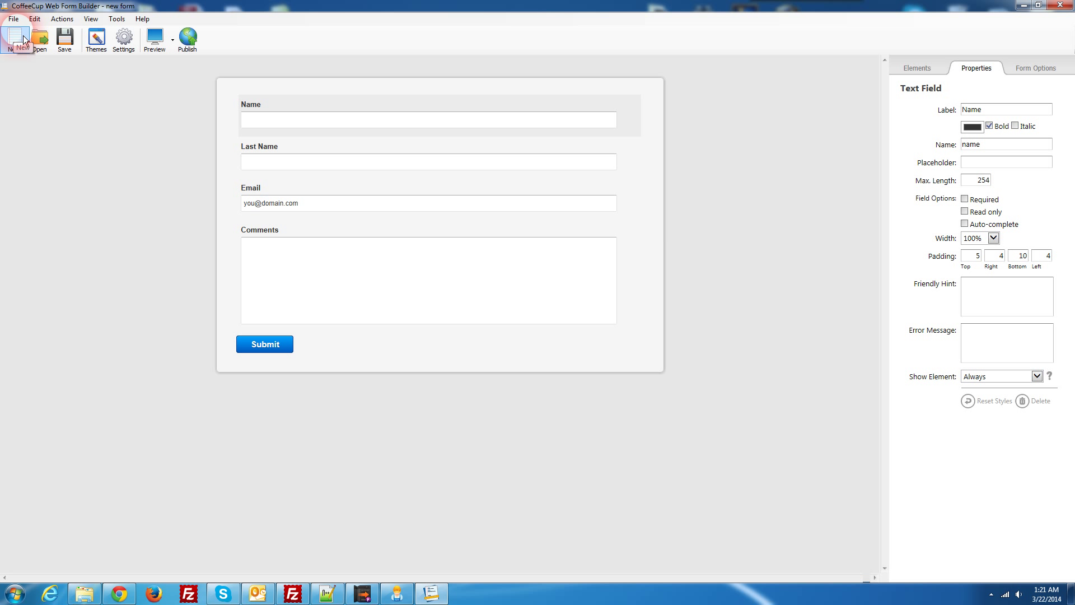
Step: Save the form as TestForm.fb in the testWebsite_exported folder
click(66, 40)
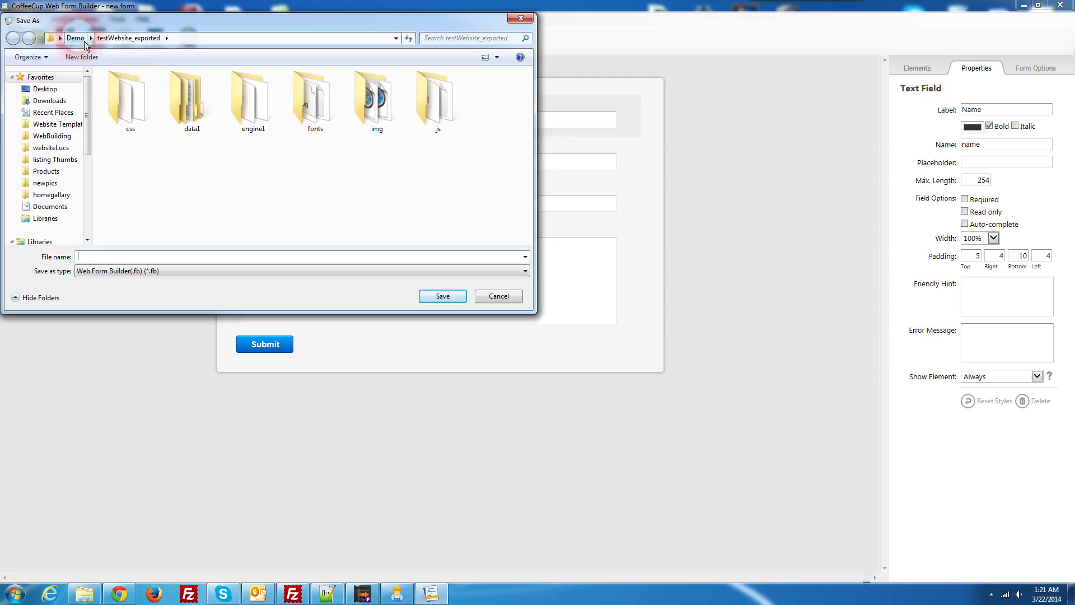
click(449, 127)
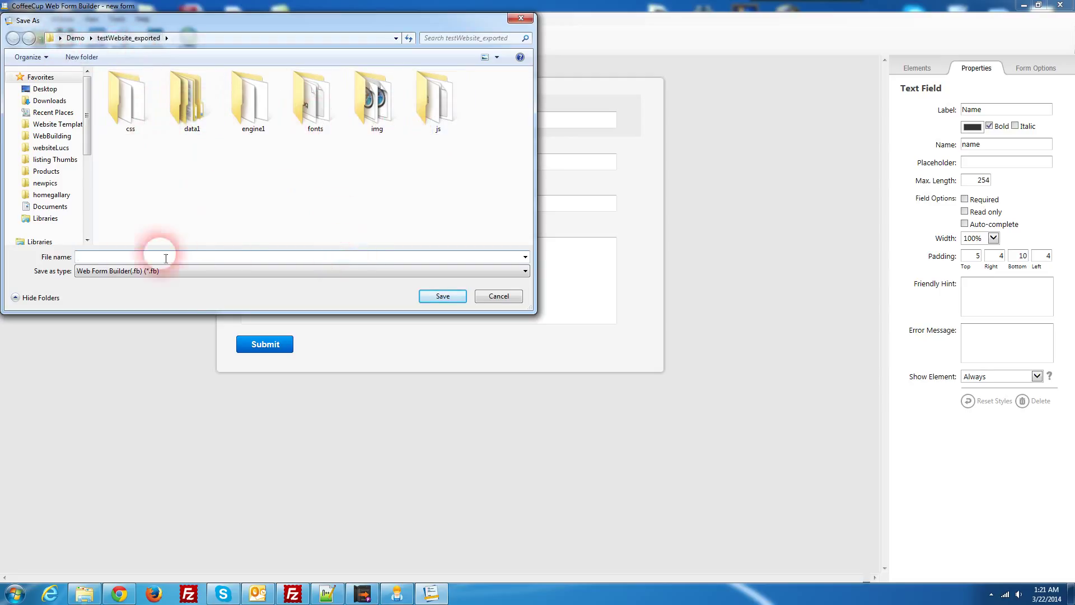
click(124, 259)
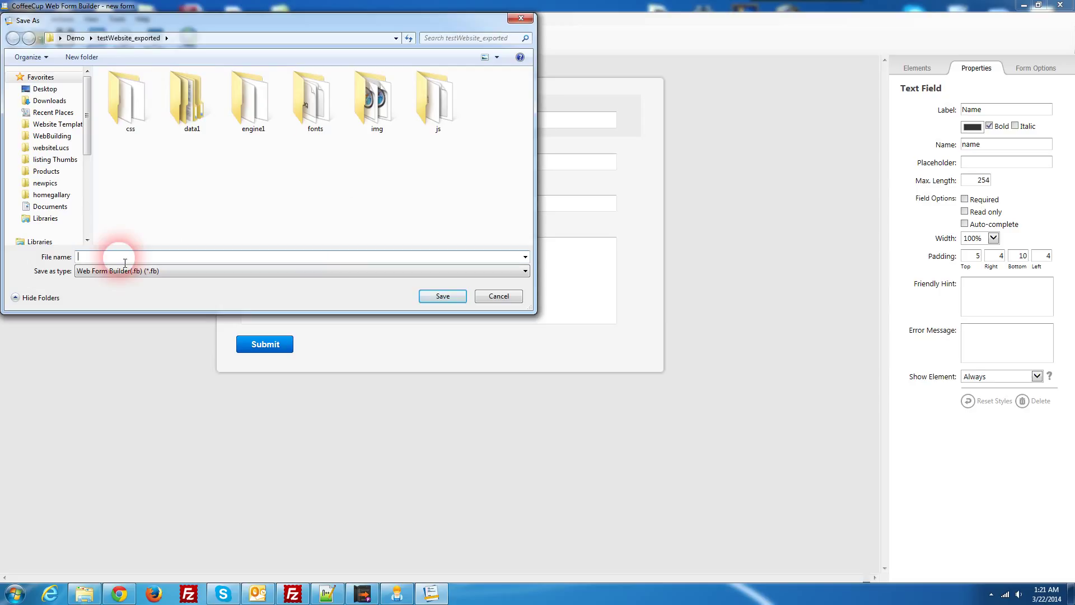
text(Test)
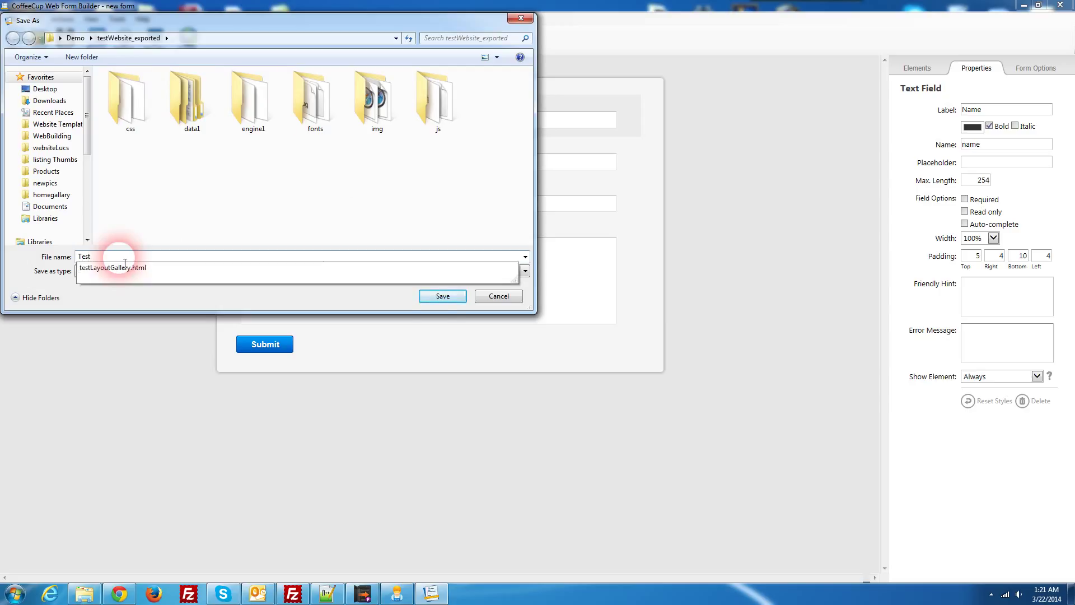
text(Form)
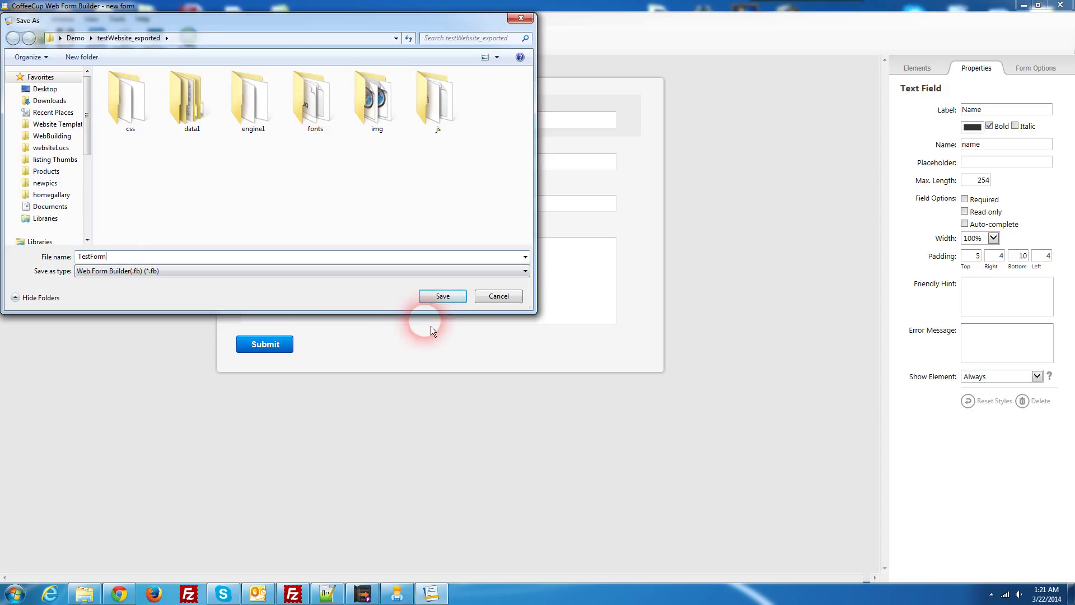
click(443, 300)
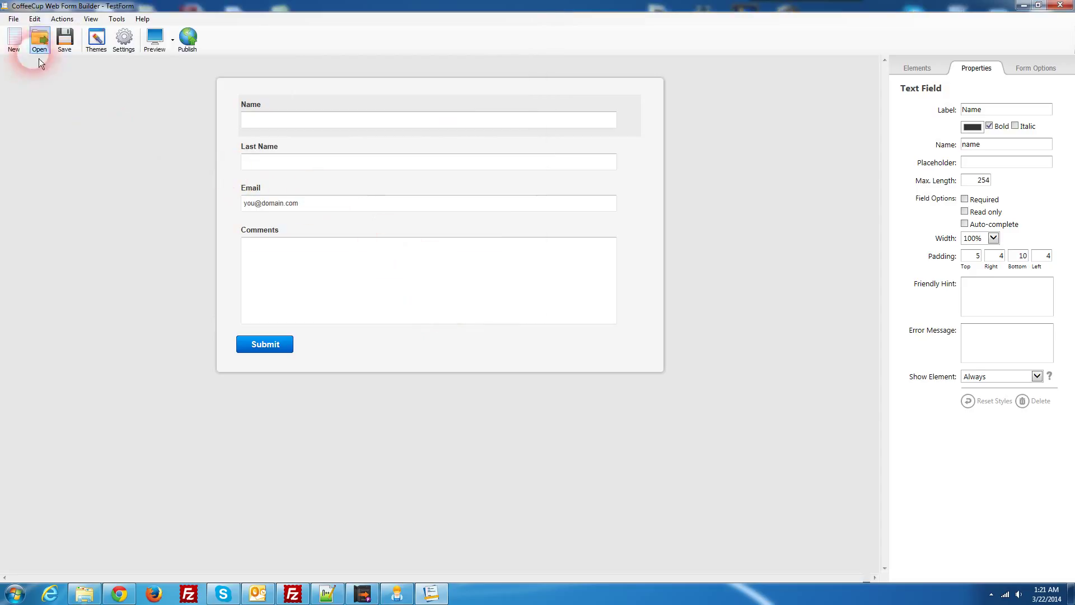
Step: Start exporting the form files for your own server from the File menu
click(12, 19)
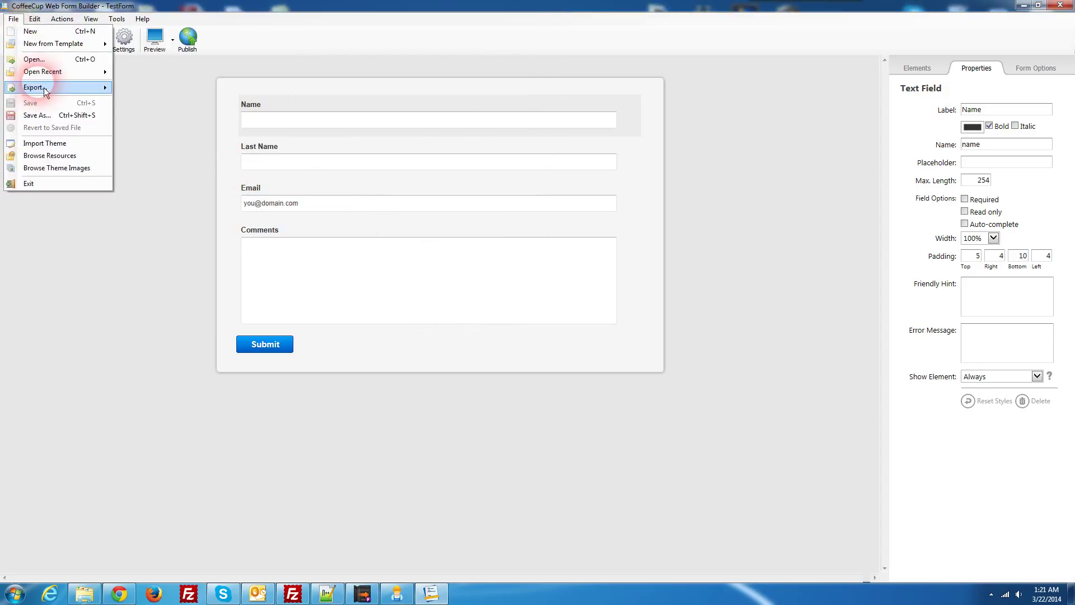
mouse_move(44, 89)
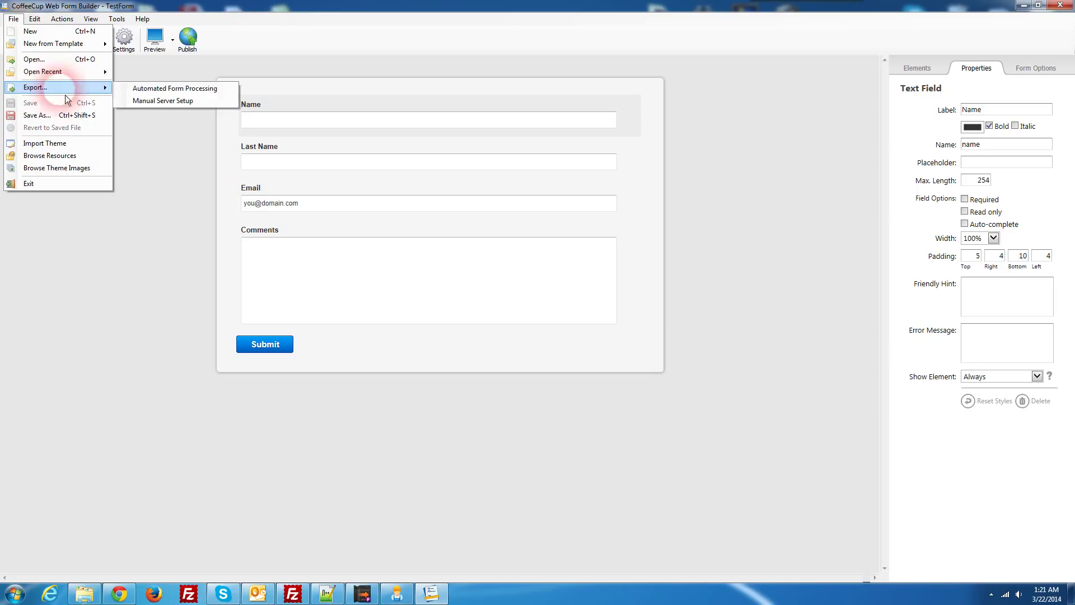
click(172, 106)
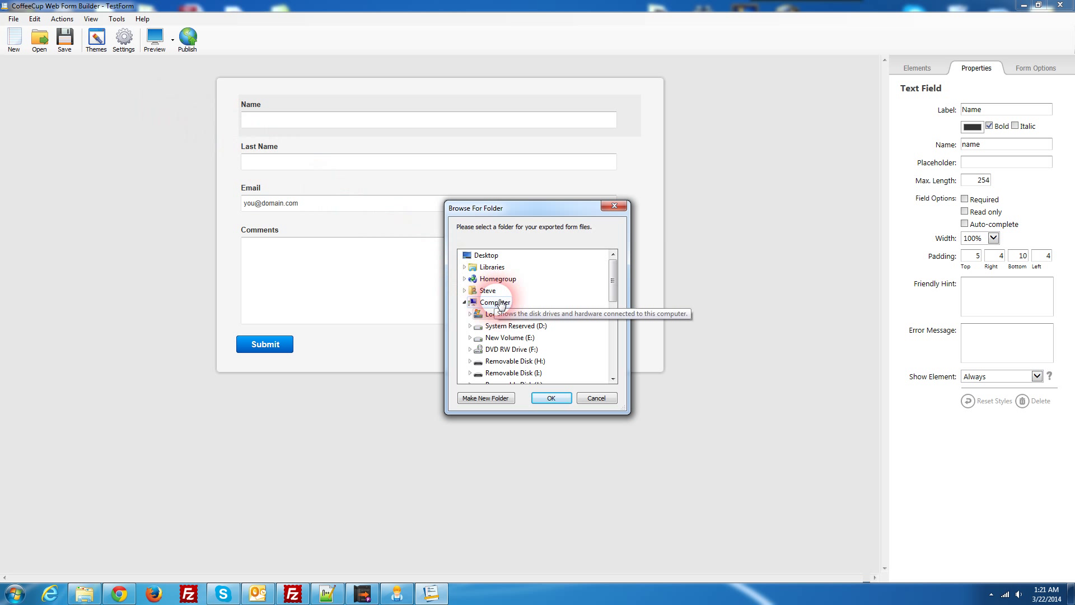
Step: Choose Demo > testWebsite_exported as the export destination and confirm
scroll(531, 319, down, 6)
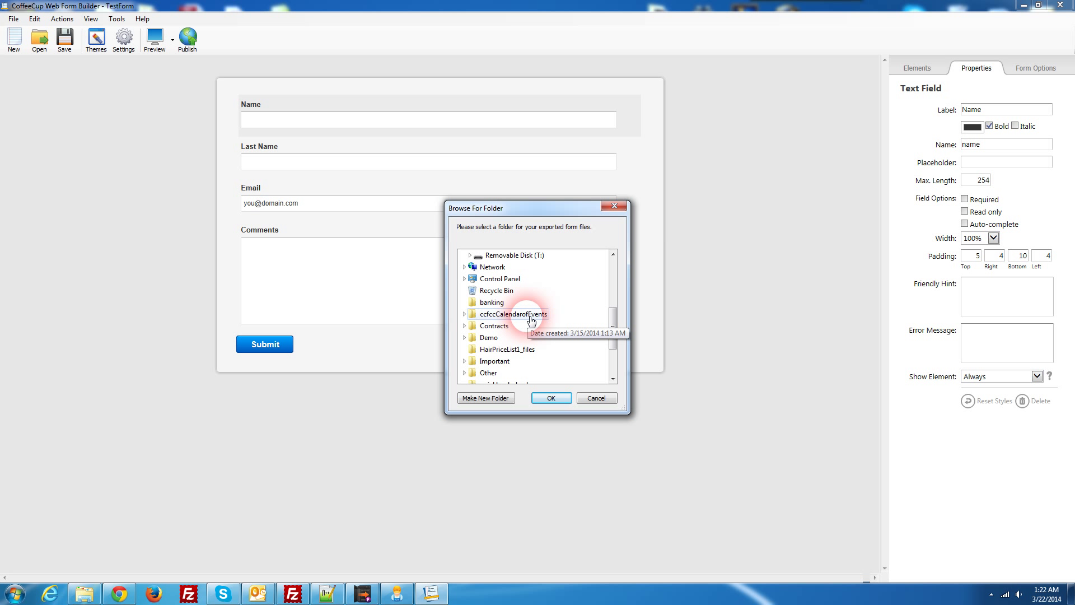
click(488, 337)
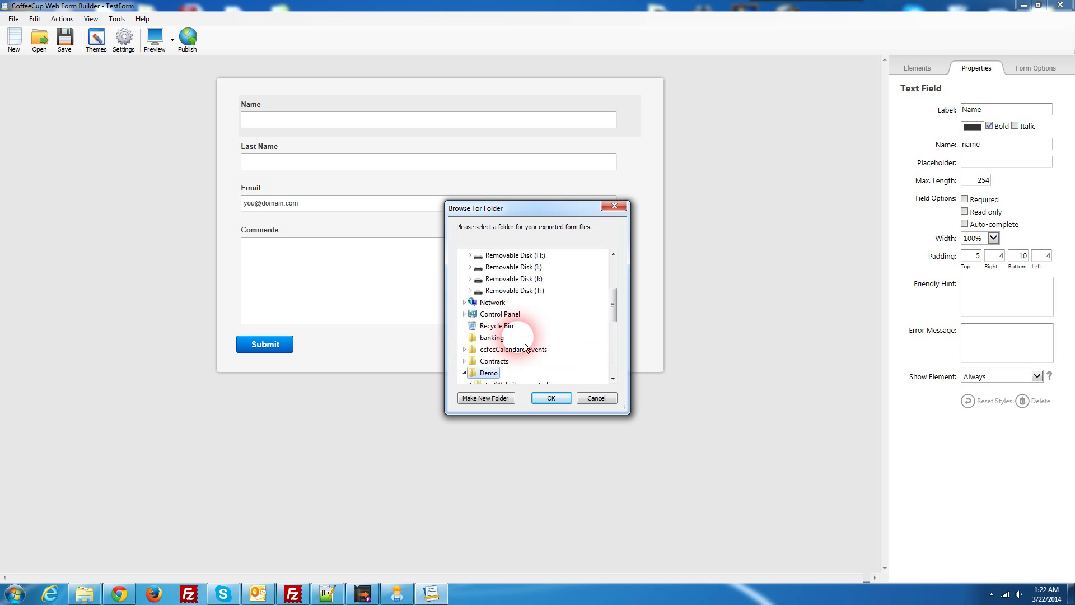
click(529, 314)
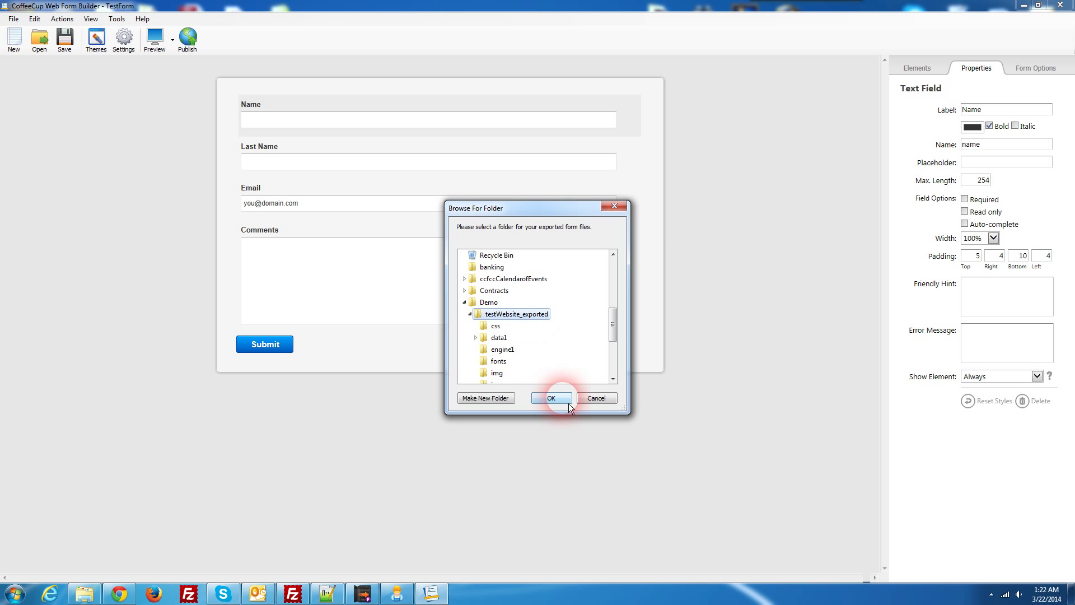
click(570, 402)
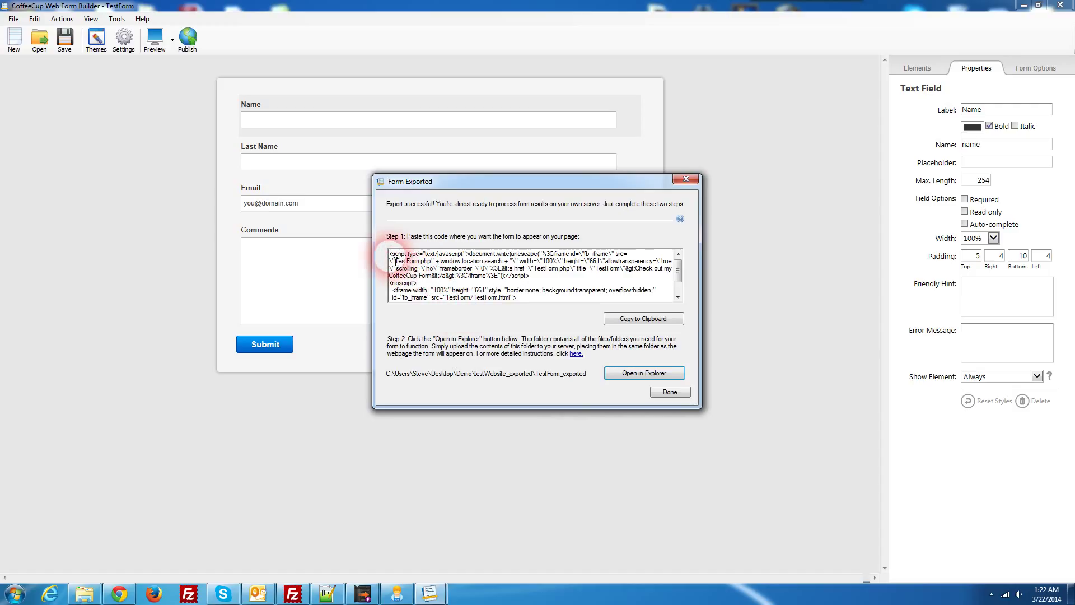
Step: Copy the form's embed code, then select the Web Form block in testWebsite.rlmp
click(528, 305)
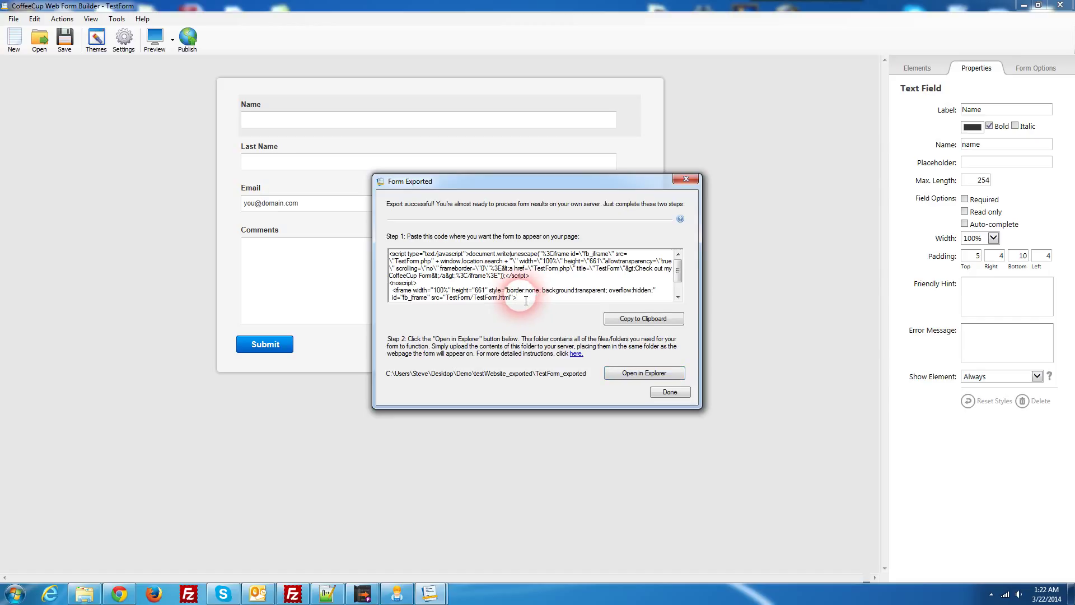
click(642, 327)
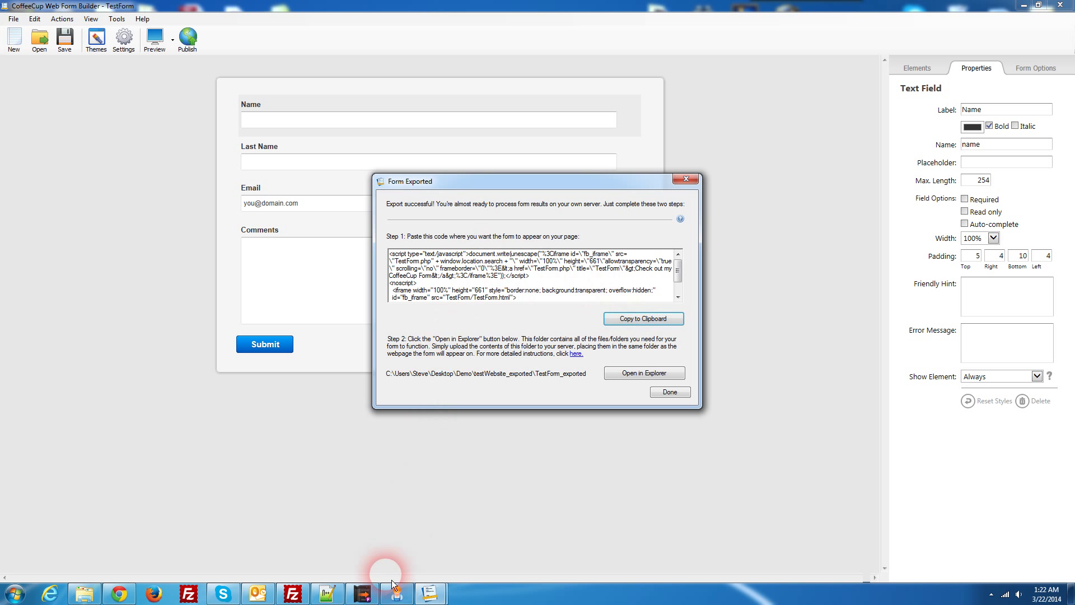
click(375, 602)
click(473, 367)
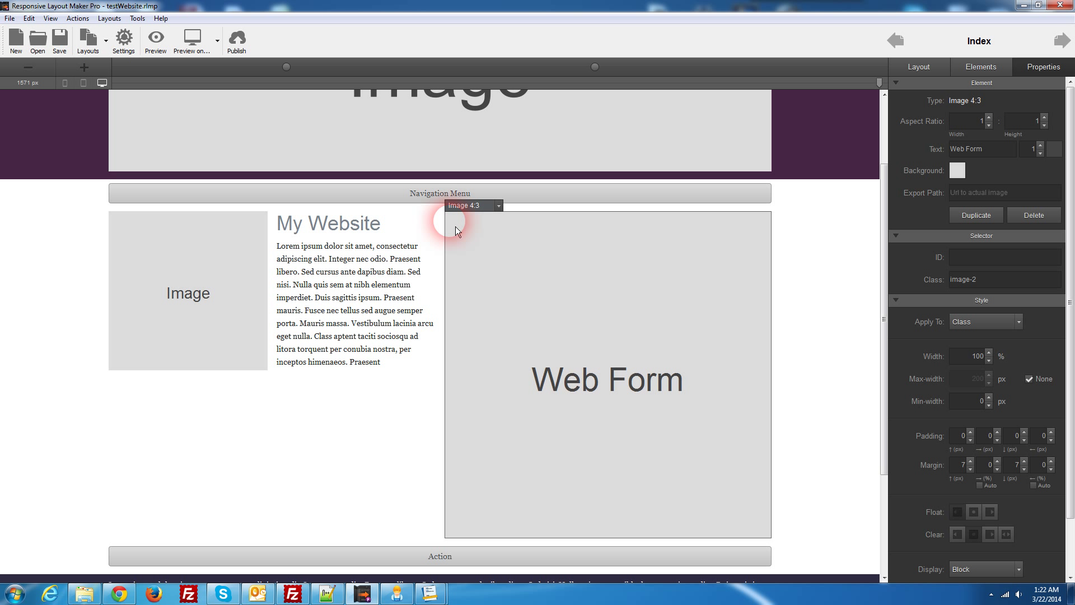
scroll(460, 230, up, 2)
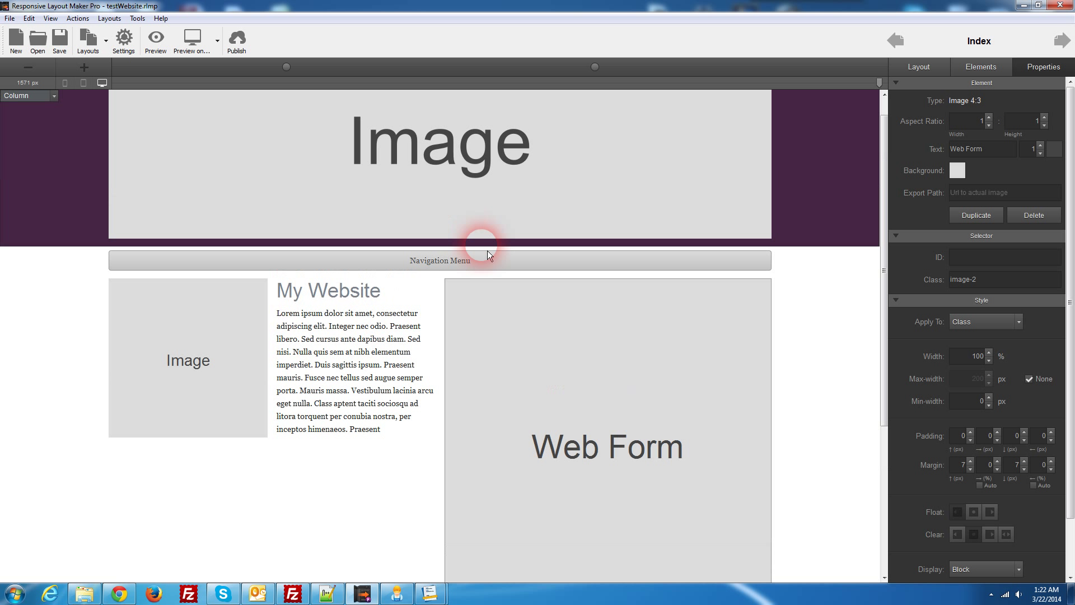
scroll(126, 186, down, 3)
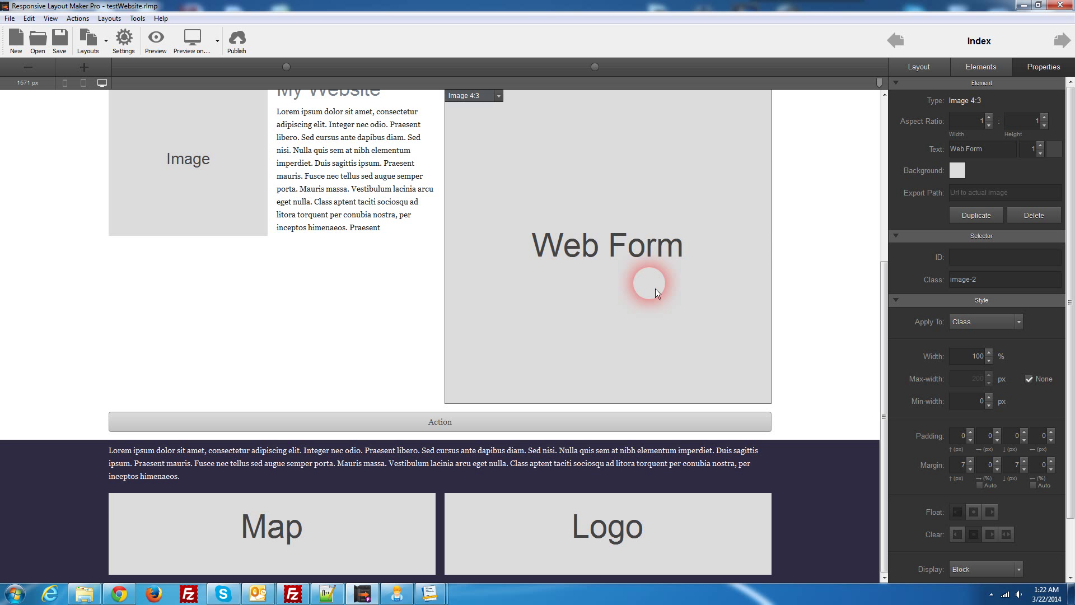
scroll(664, 280, up, 2)
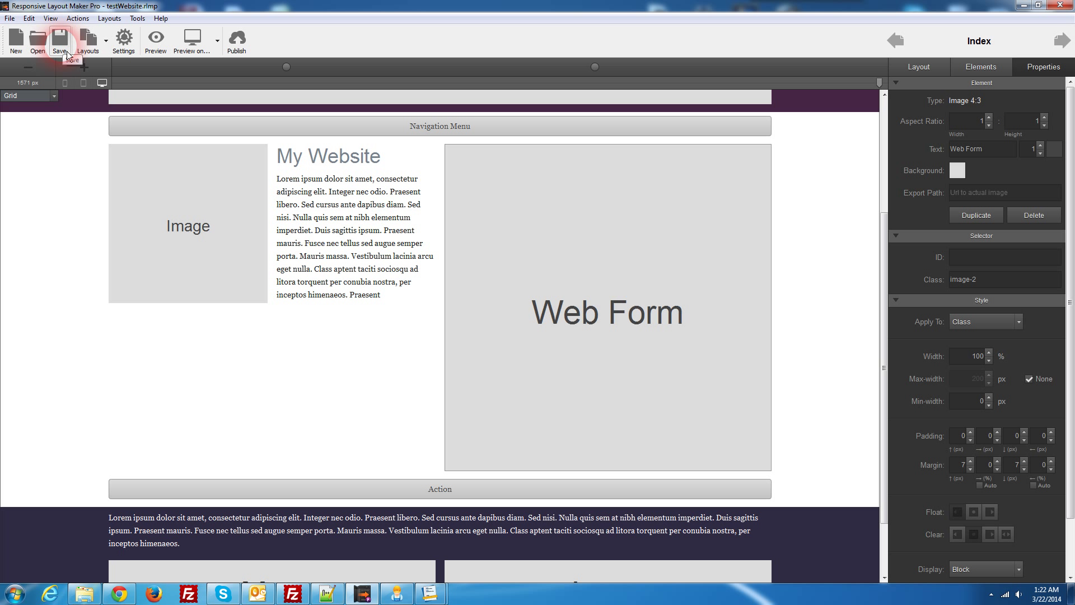
mouse_move(877, 9)
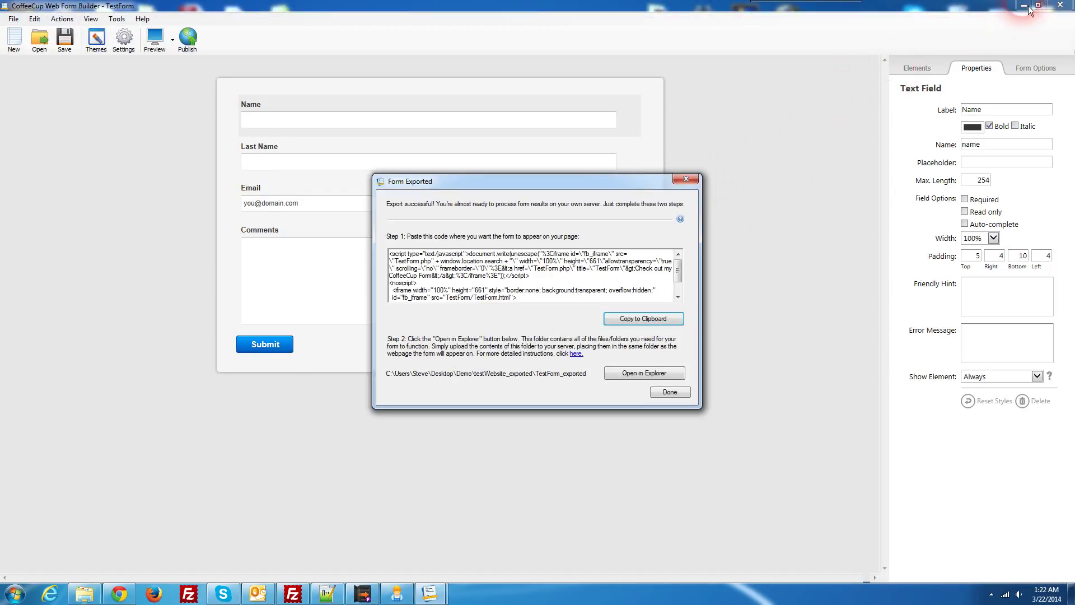
Step: Close the Form Exported dialog and browse the testWebsite_exported folder in Explorer
click(696, 180)
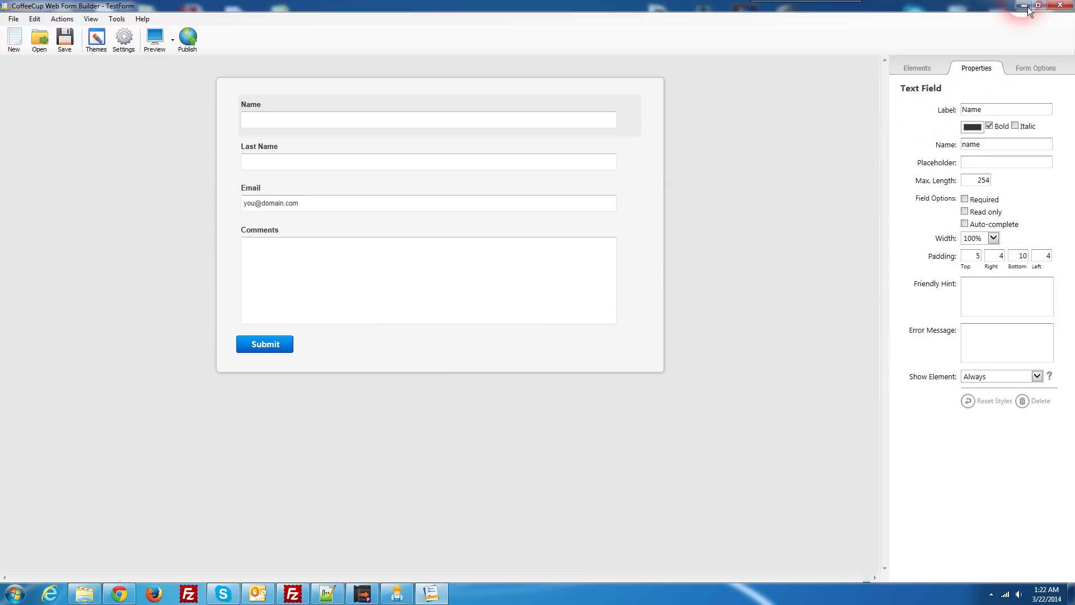
click(1024, 5)
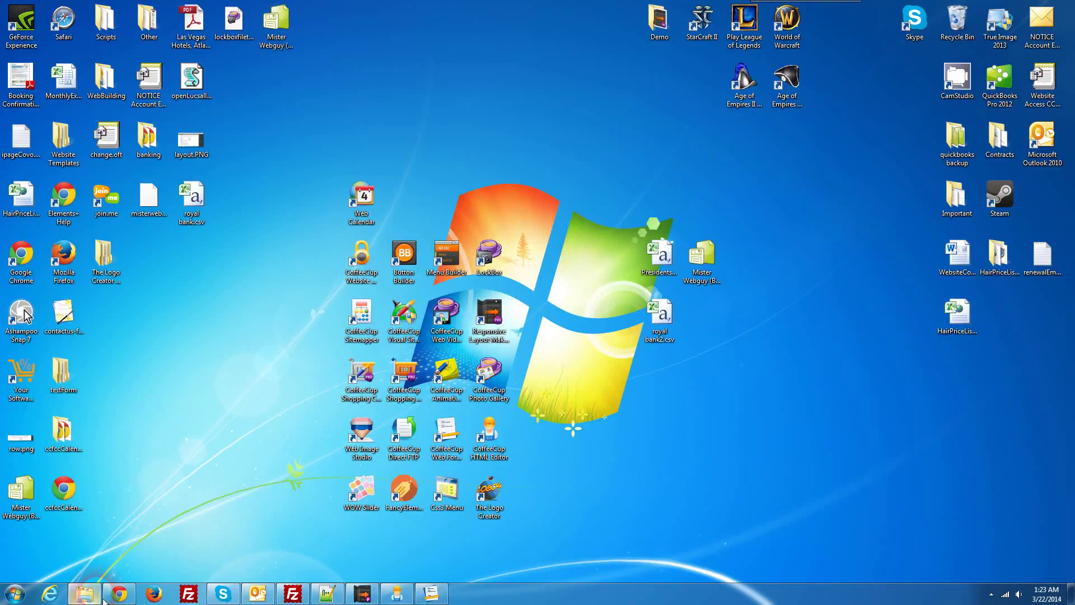
click(86, 595)
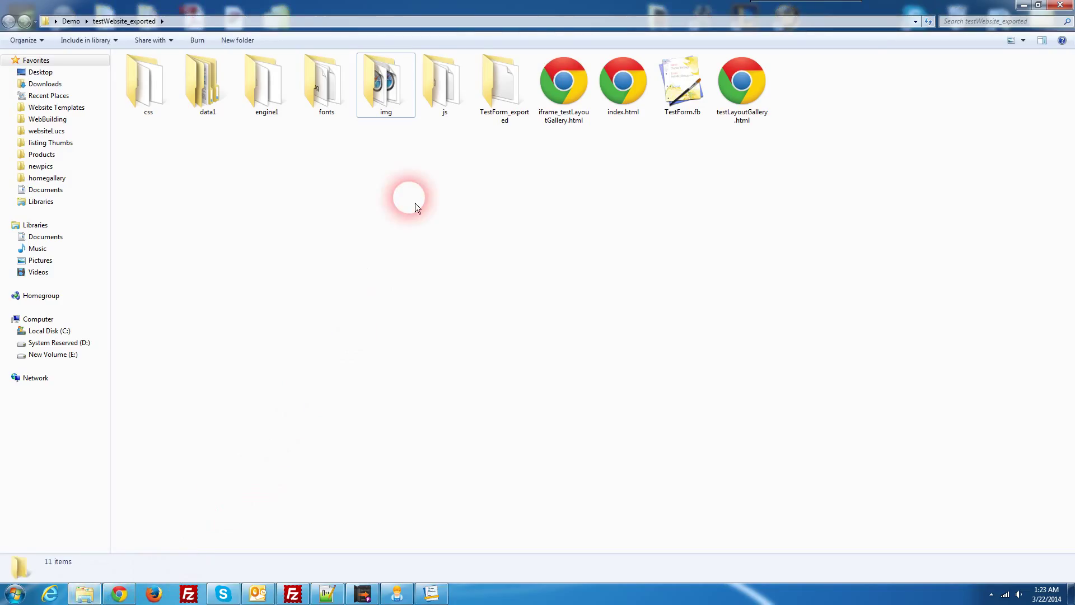
click(512, 93)
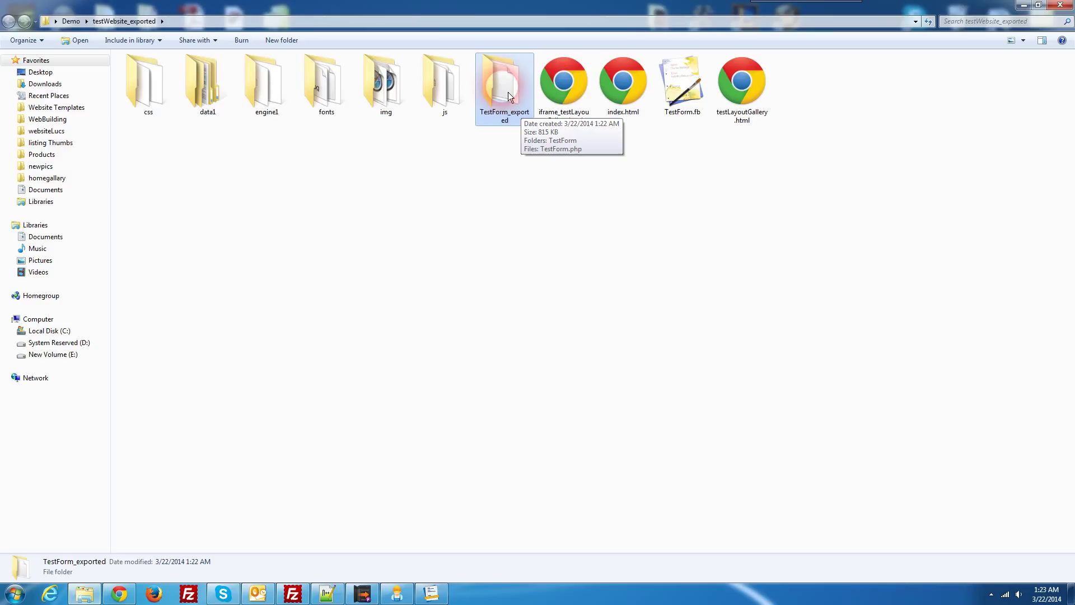
click(700, 118)
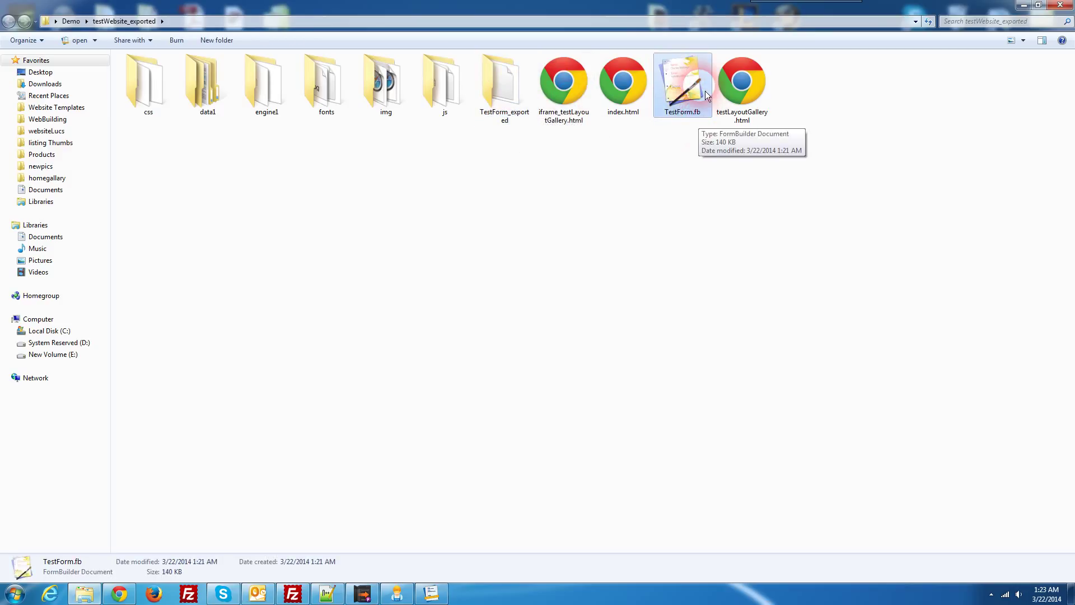
double_click(695, 93)
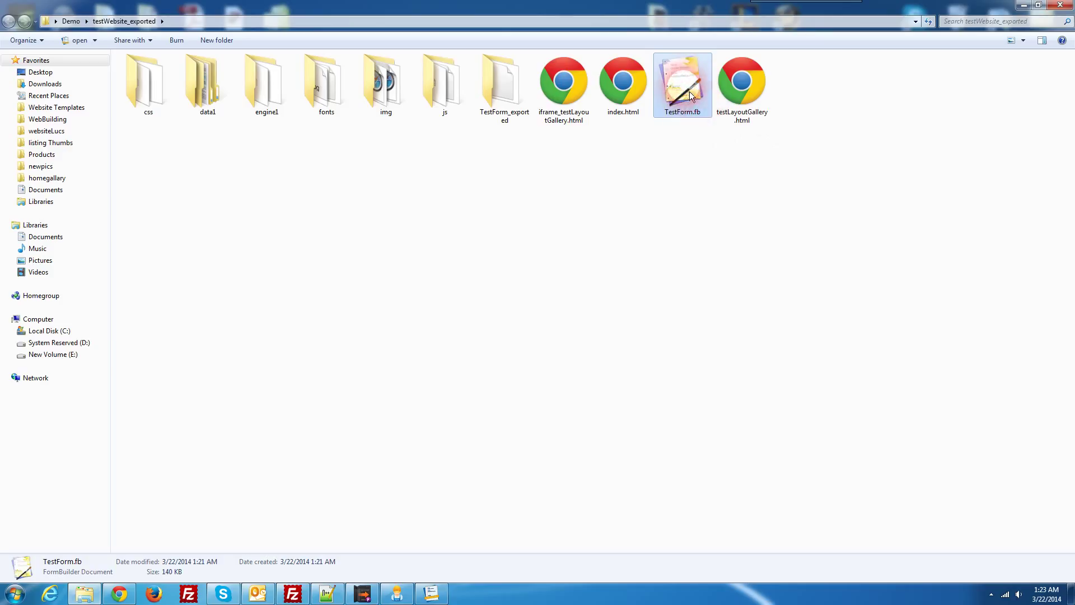
Step: Open index.html with CoffeeCup HTML Editor
right_click(623, 96)
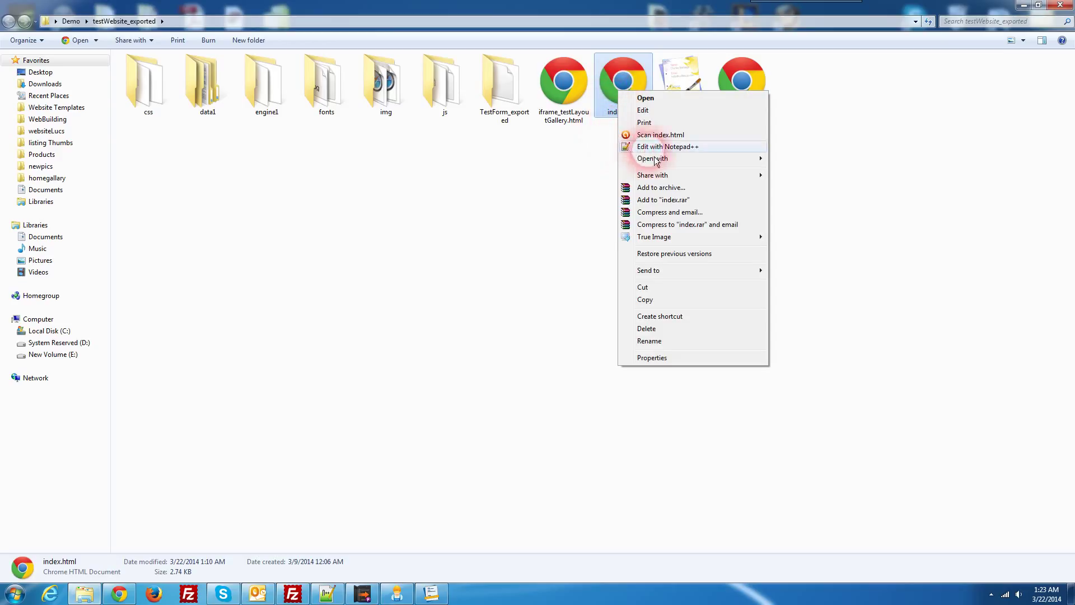
mouse_move(636, 159)
click(793, 170)
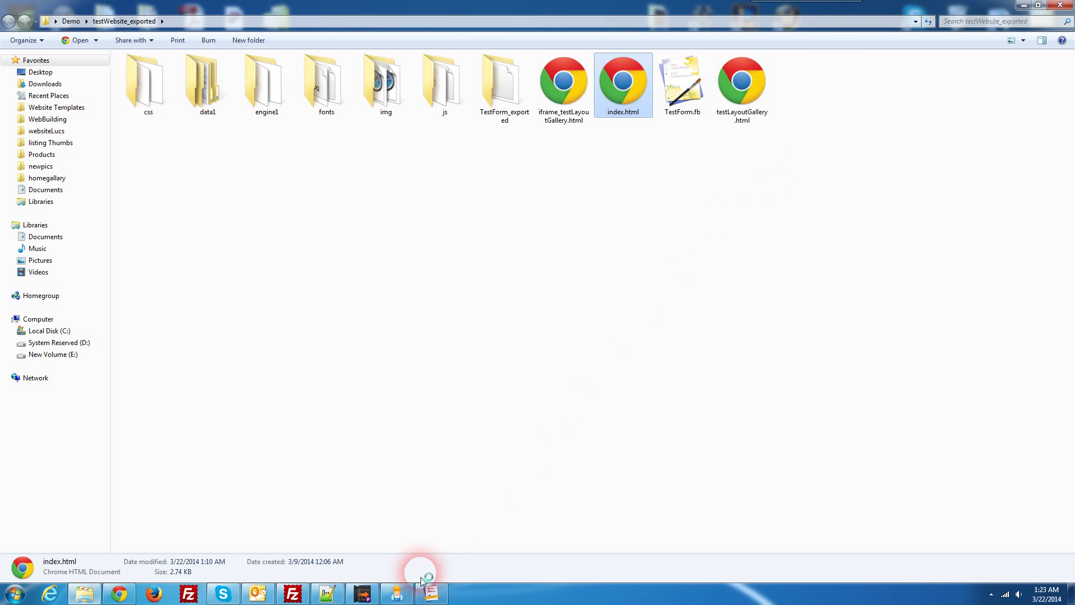
click(399, 594)
Step: Reload index.html from disk and check the Web Form block in the layout
click(586, 346)
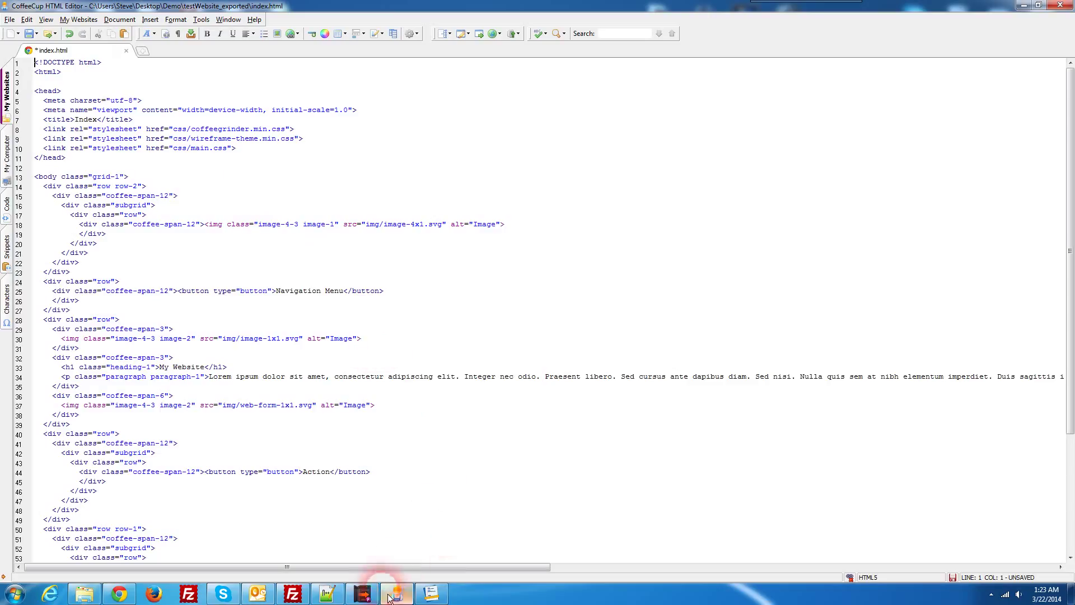
click(367, 594)
click(533, 400)
click(986, 54)
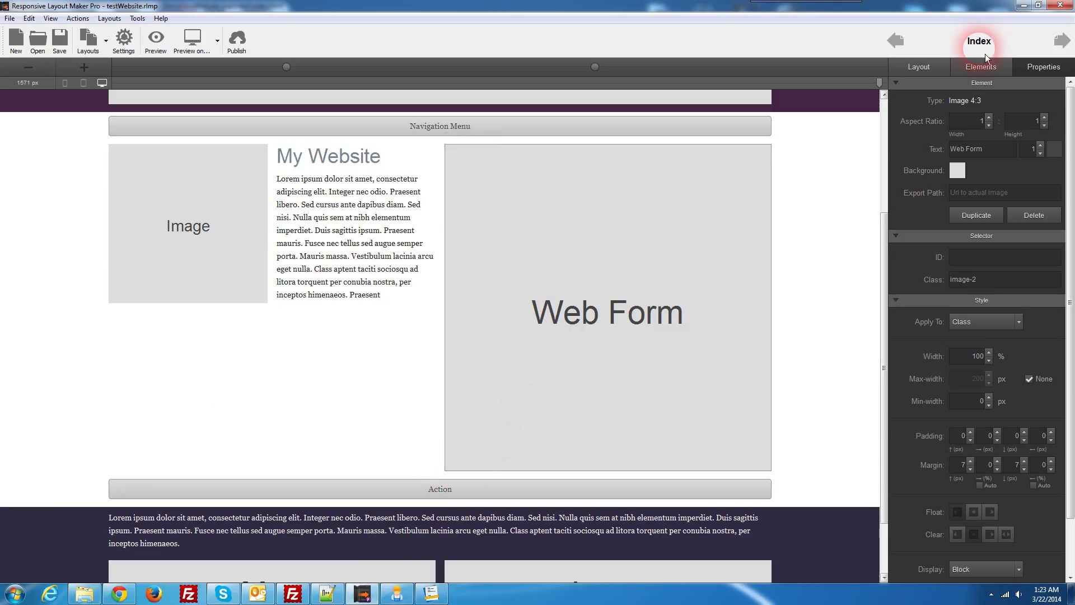
click(1024, 8)
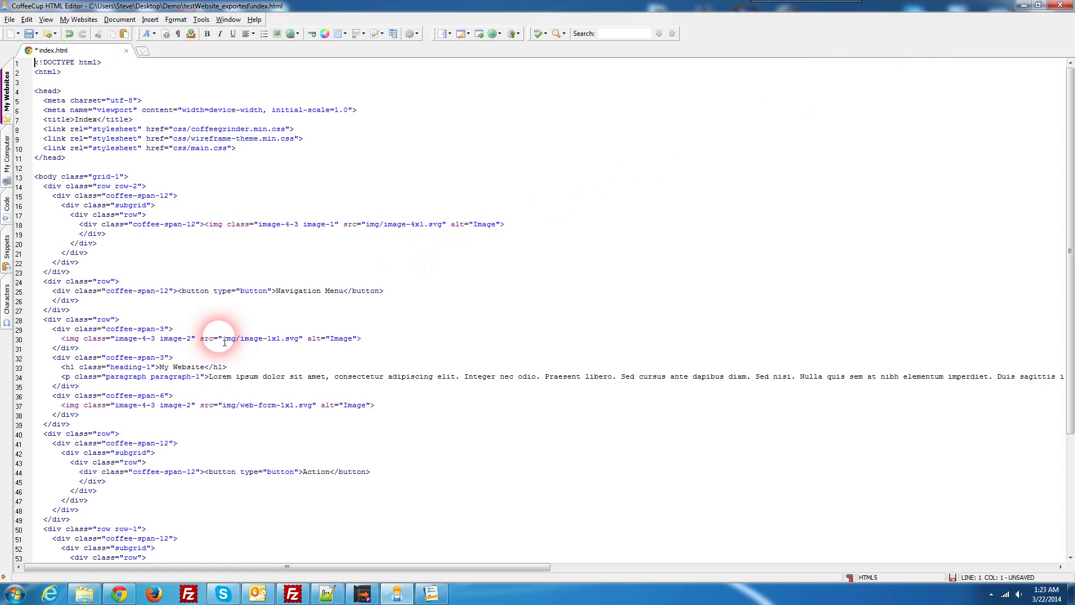
scroll(225, 341, down, 2)
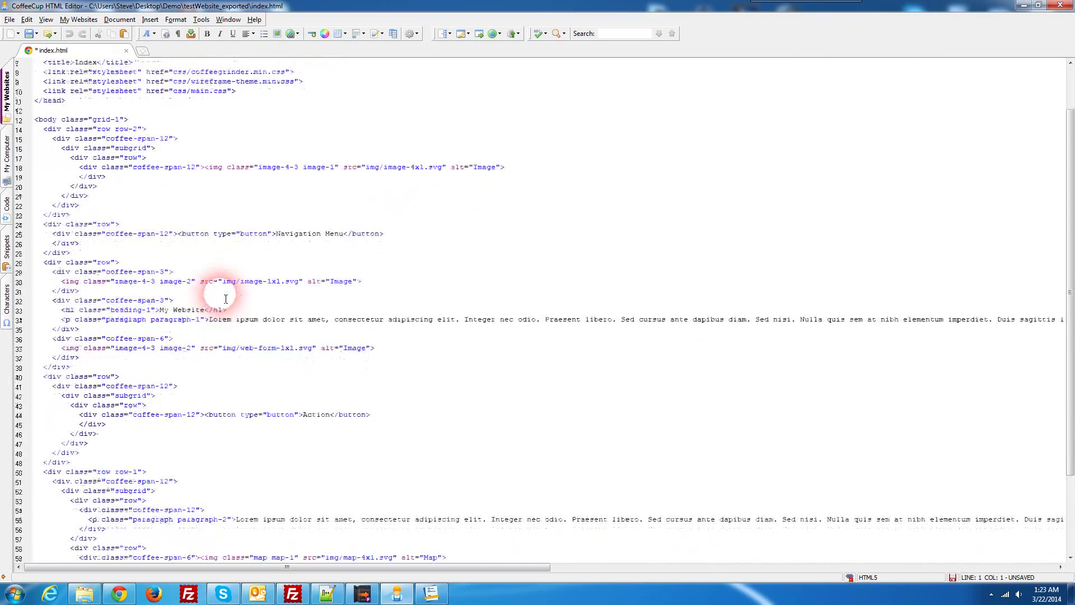
scroll(226, 299, down, 1)
Step: Delete the web-form placeholder img tag on line 37
click(242, 329)
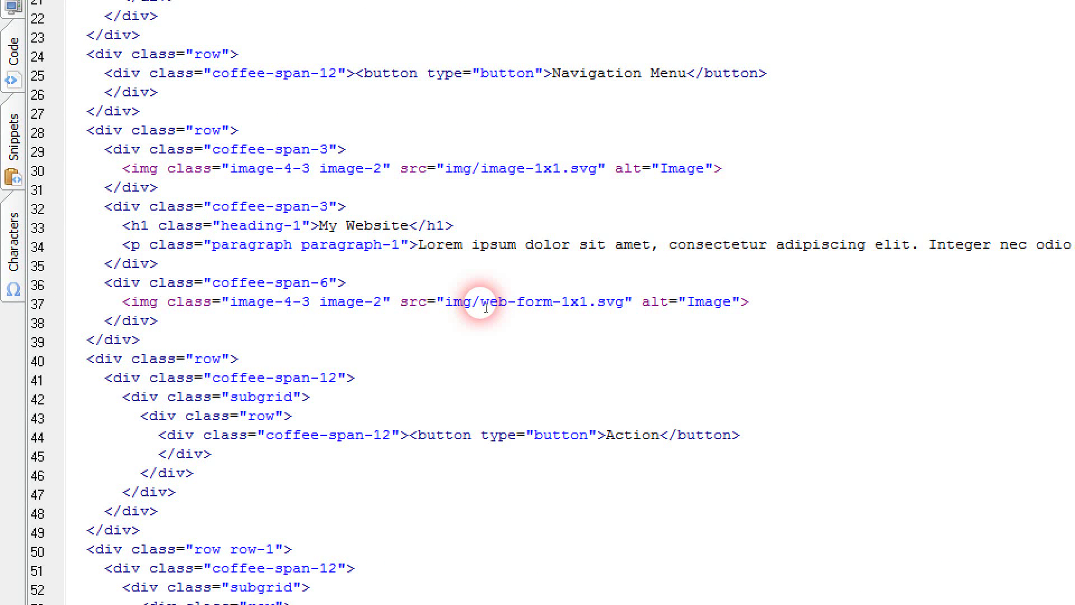
drag(481, 306, 559, 303)
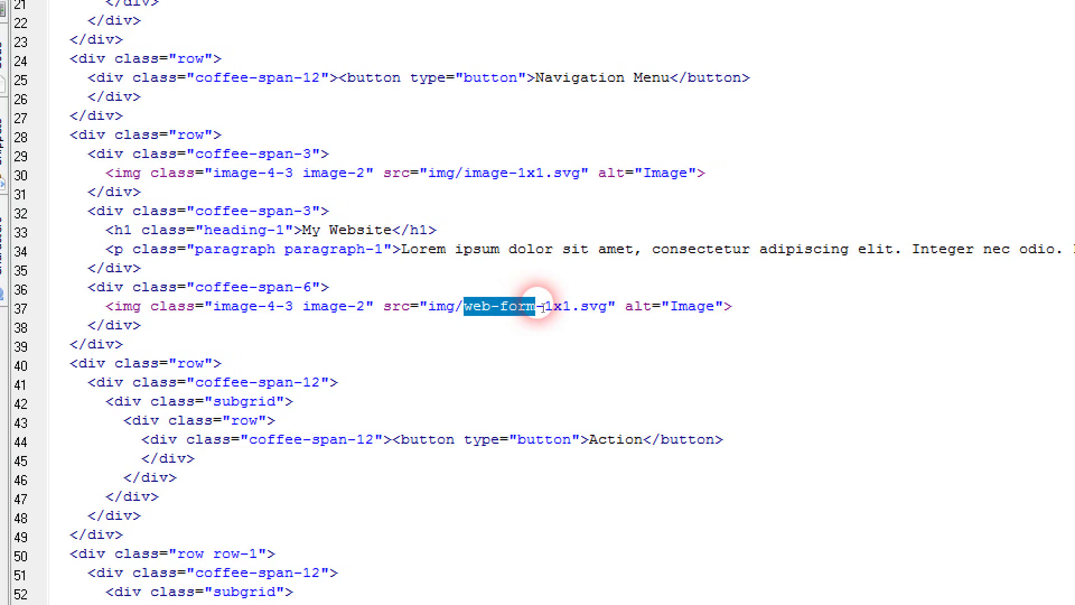
click(753, 309)
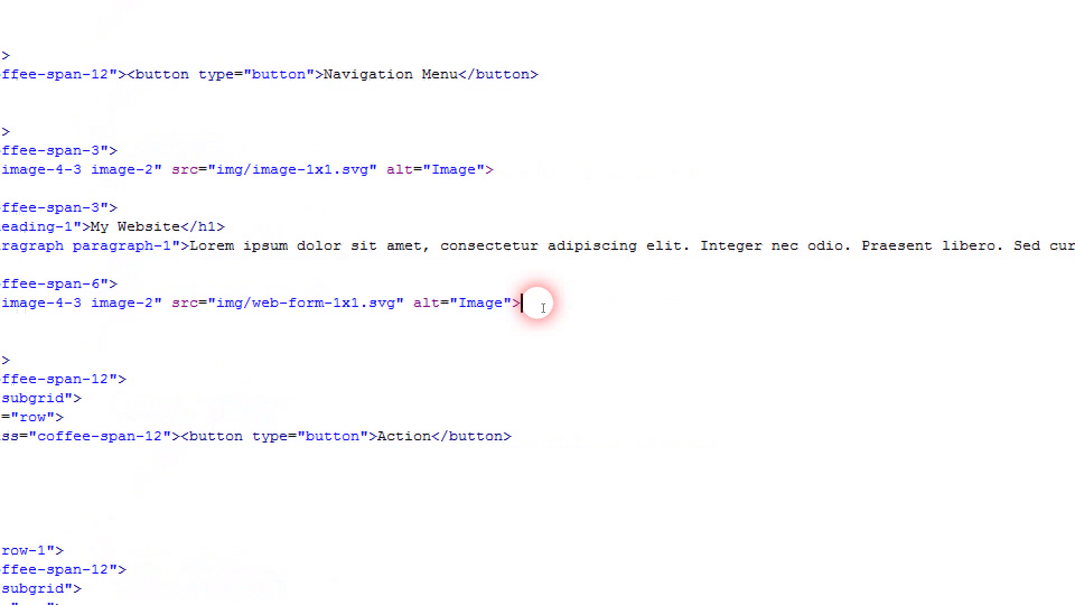
drag(544, 307, 0, 311)
key(BackSpace)
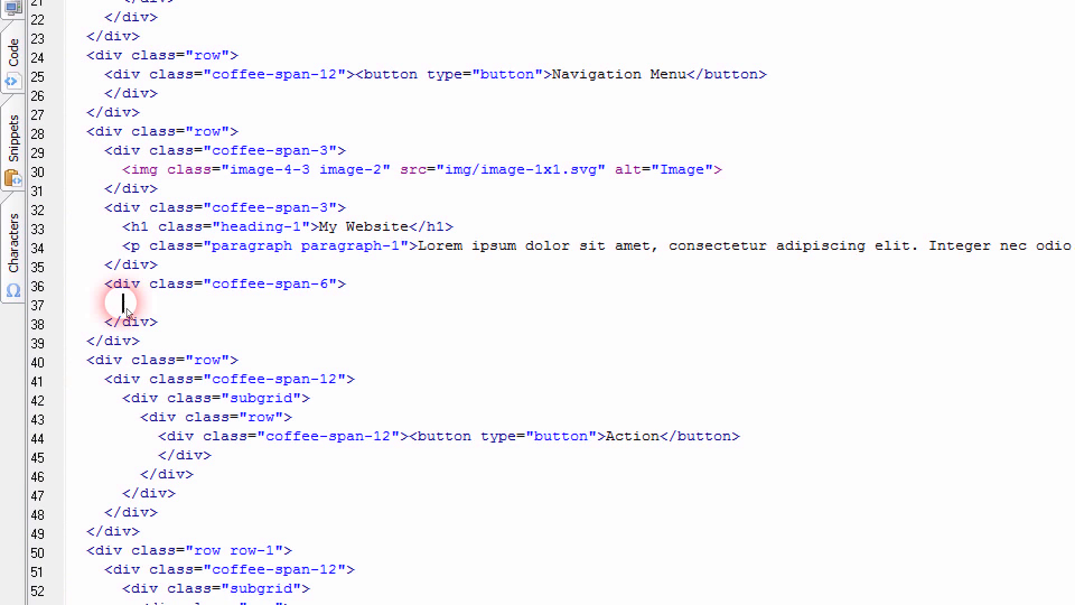
Step: Paste the form's embed code into line 37 and save index.html
right_click(126, 309)
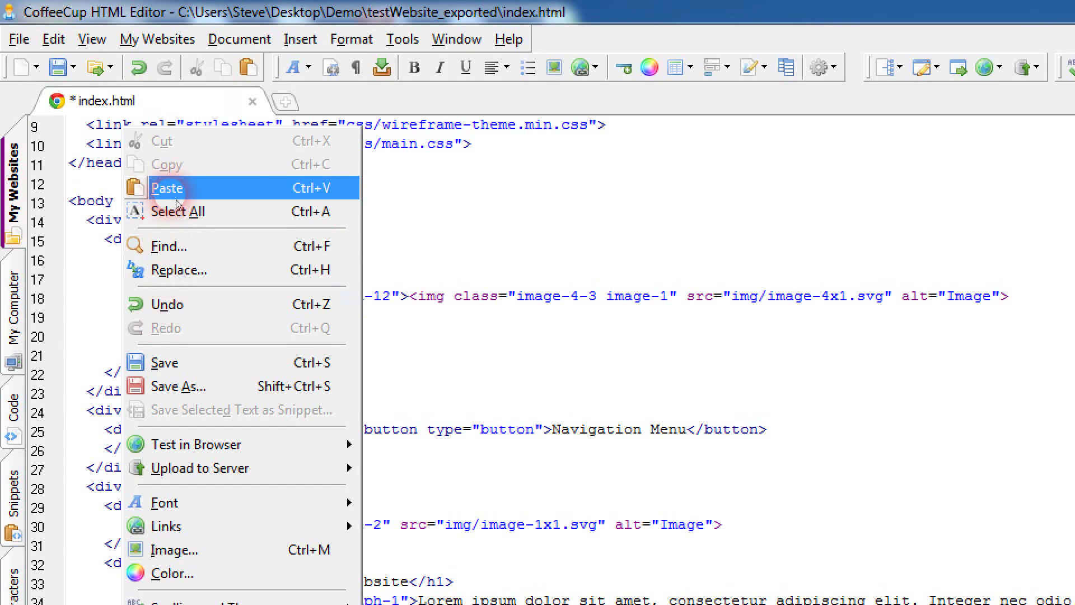
click(176, 191)
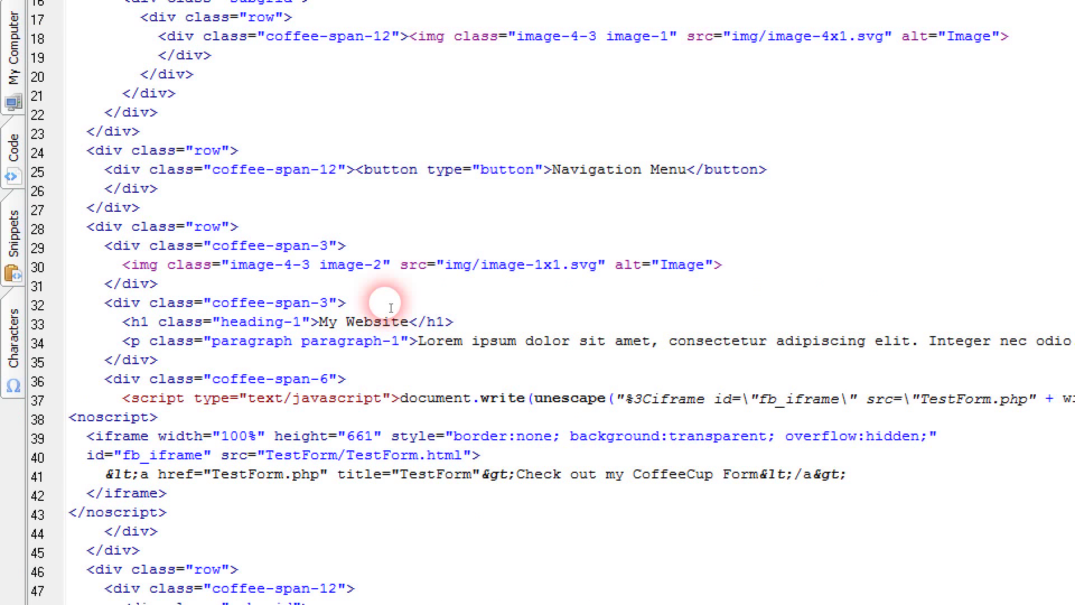
click(71, 70)
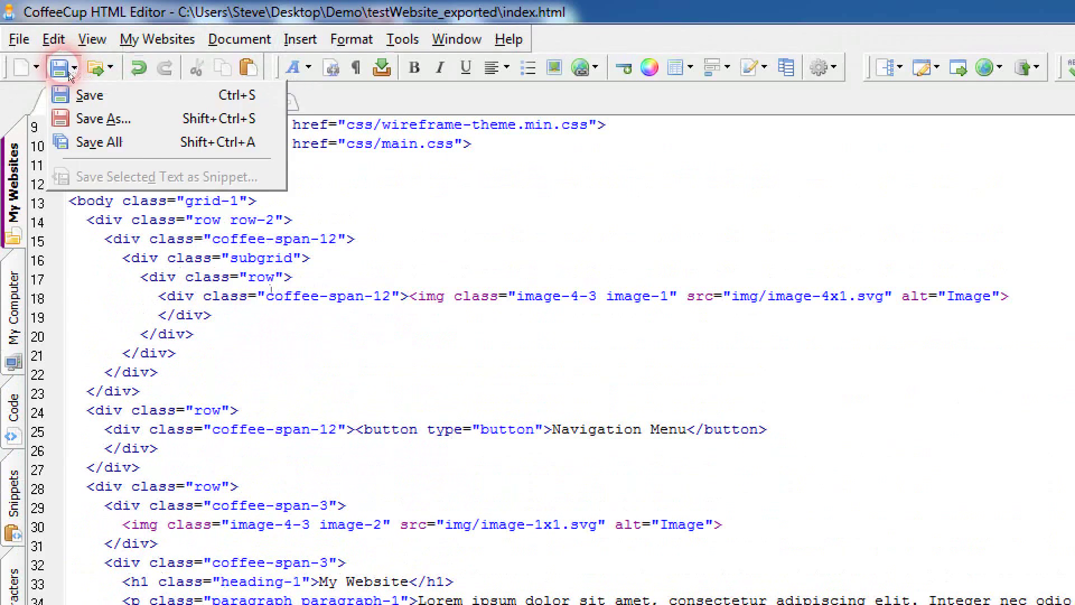
click(713, 523)
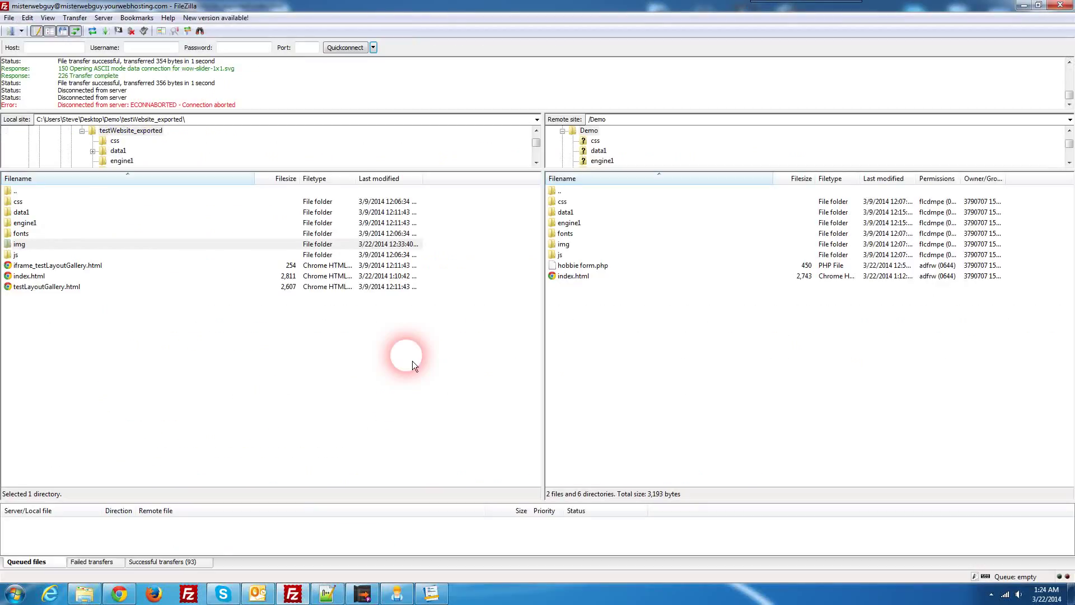
Step: Refresh the local file list and open the TestForm_exported folder
right_click(445, 317)
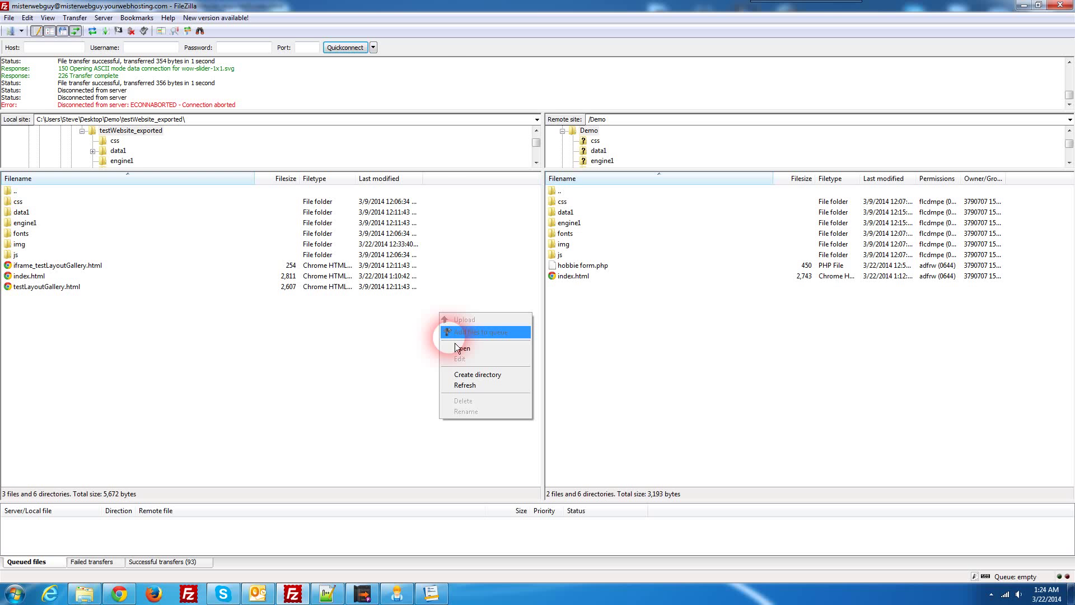
click(460, 388)
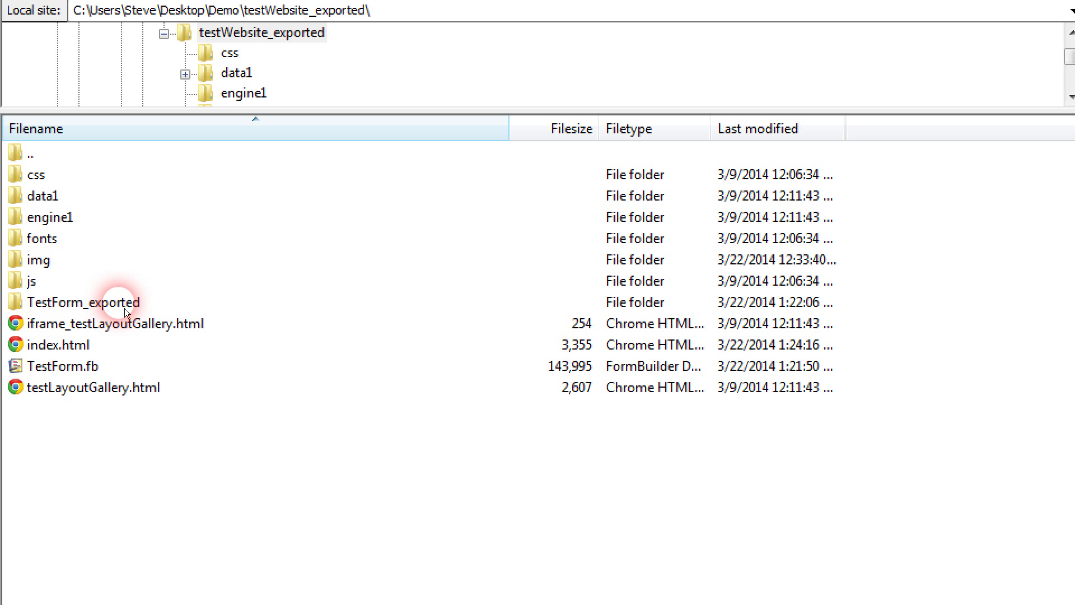
double_click(124, 307)
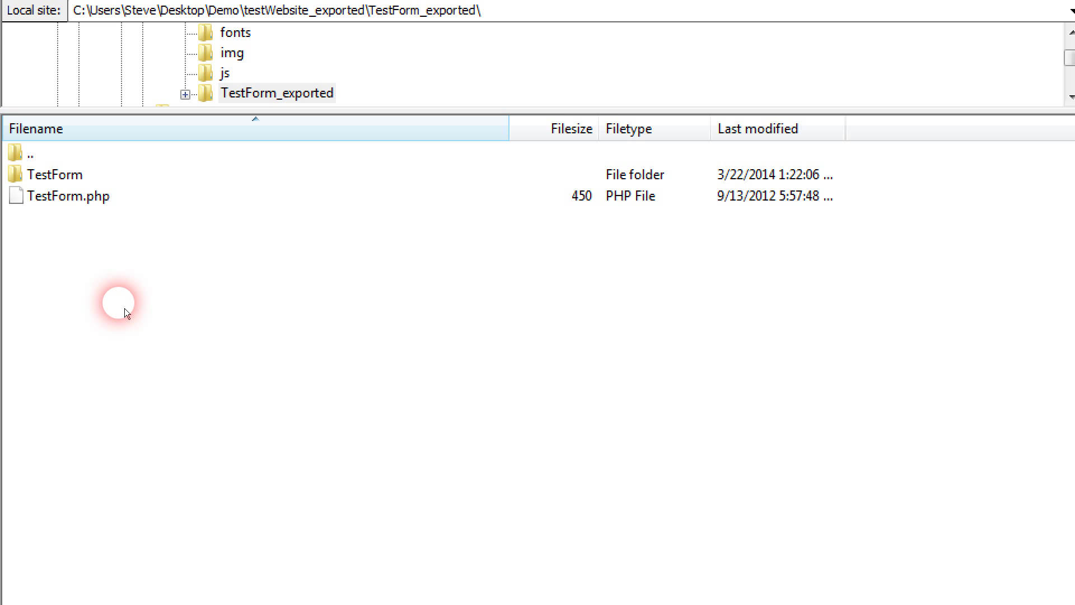
Step: Upload the TestForm folder and TestForm.php to Demo, then return to testWebsite_exported
drag(86, 219, 75, 185)
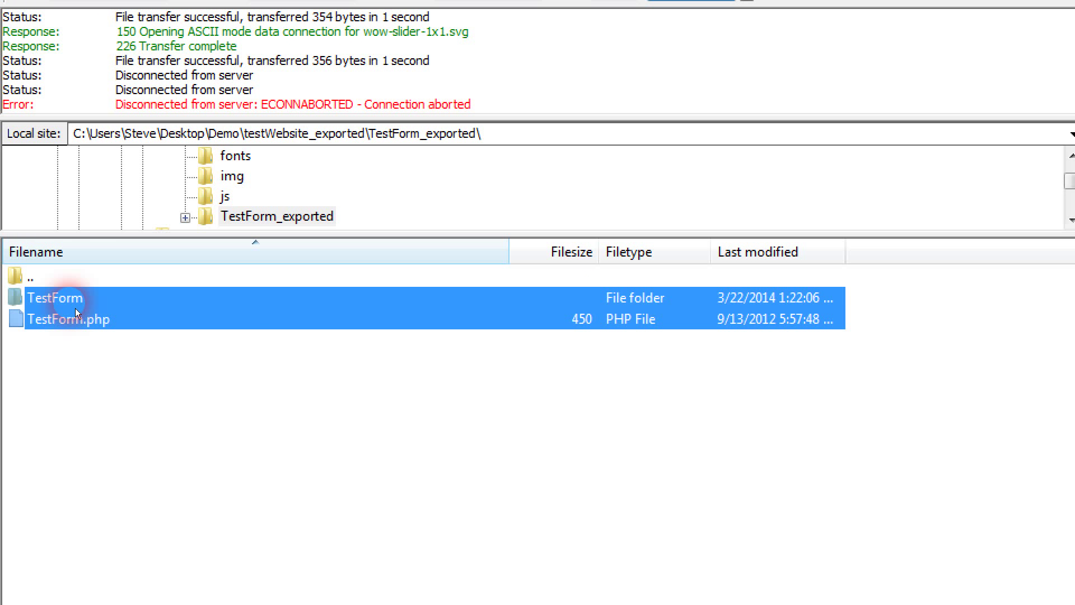
right_click(75, 308)
click(86, 321)
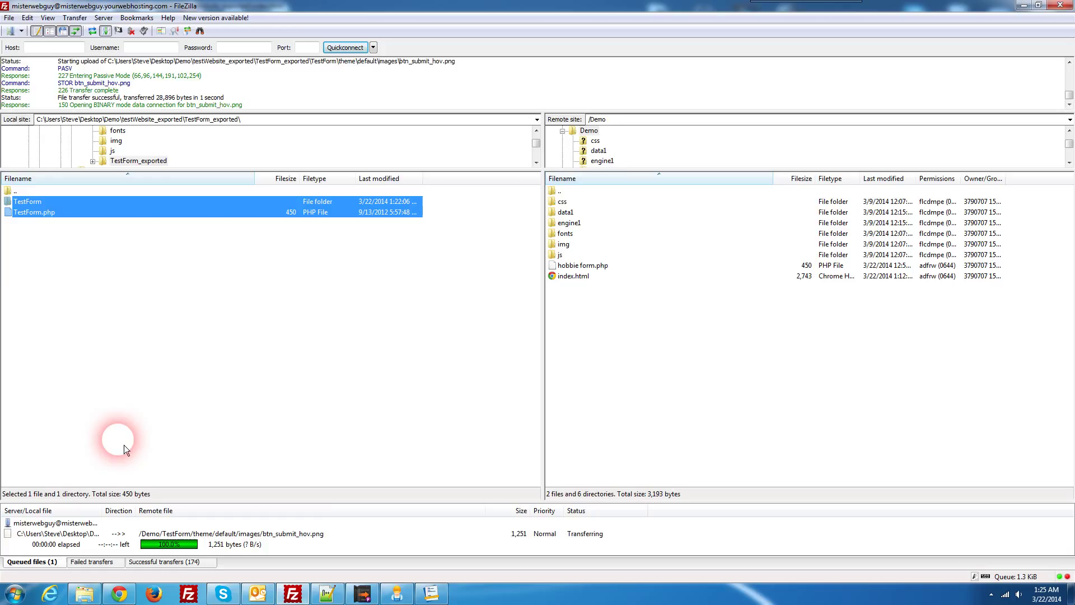
double_click(21, 192)
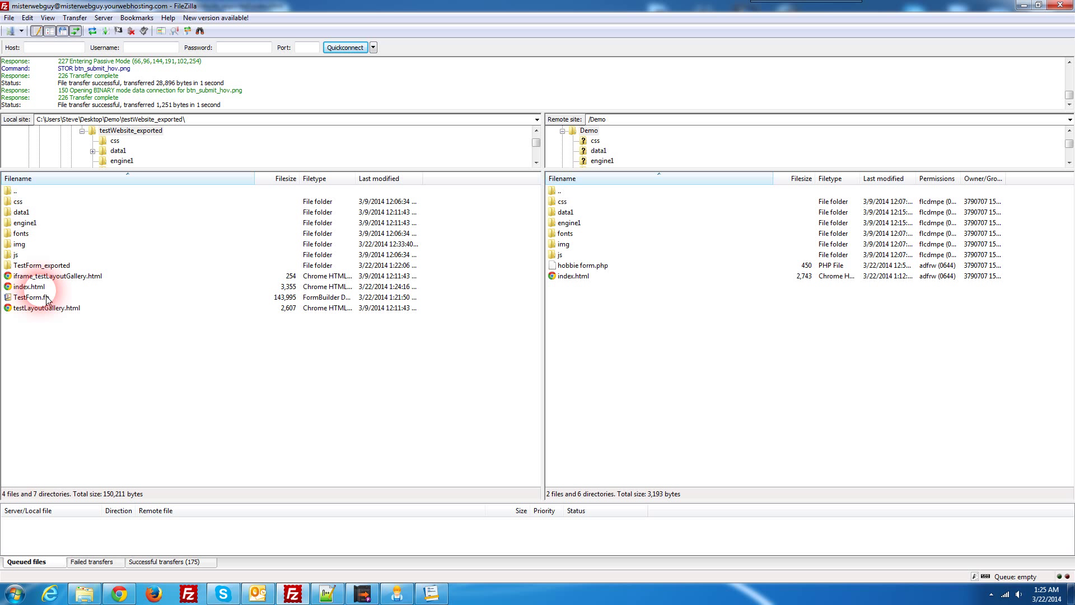
Step: Upload index.html to the remote Demo folder and refresh the server listing
right_click(37, 288)
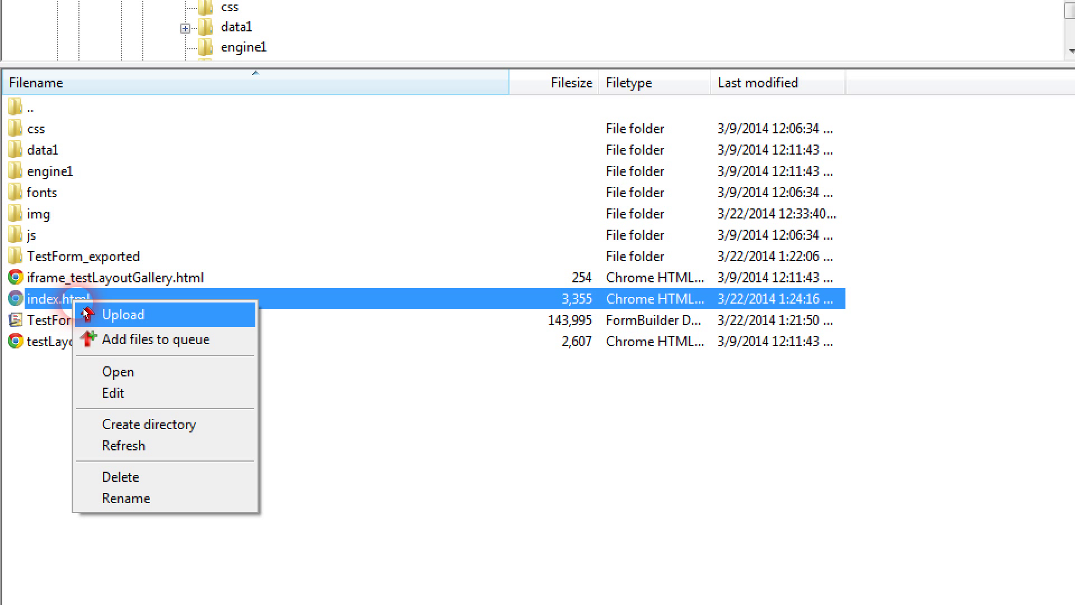
click(103, 313)
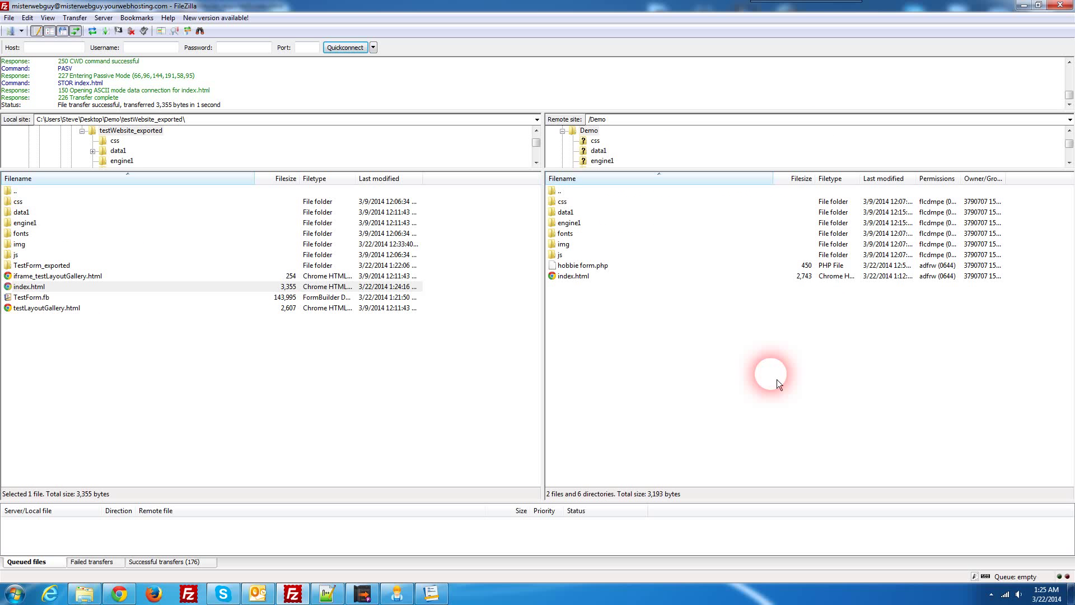
right_click(777, 379)
click(791, 431)
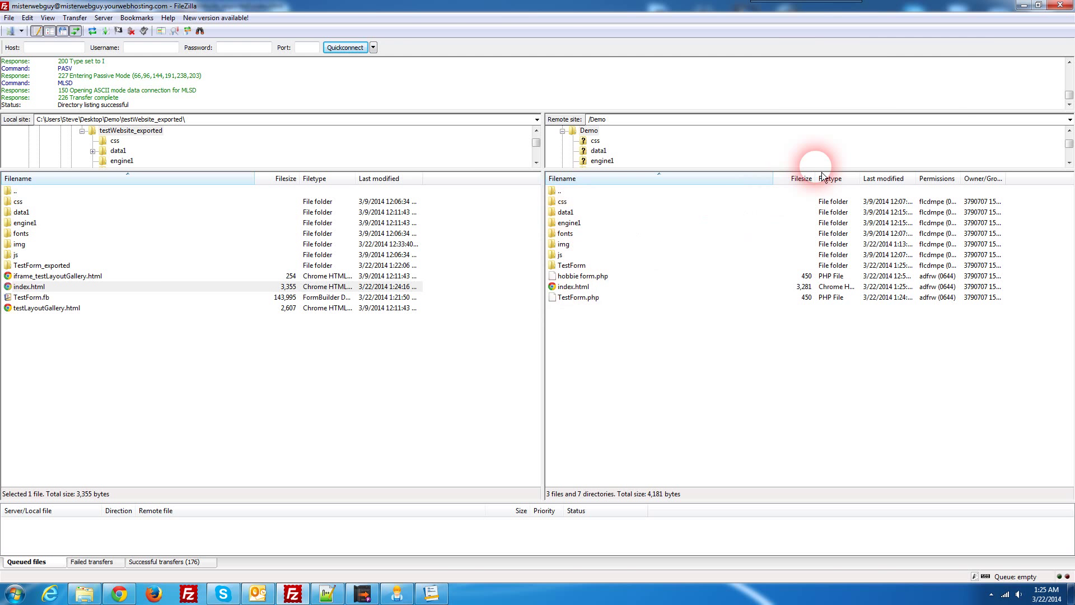
click(1024, 6)
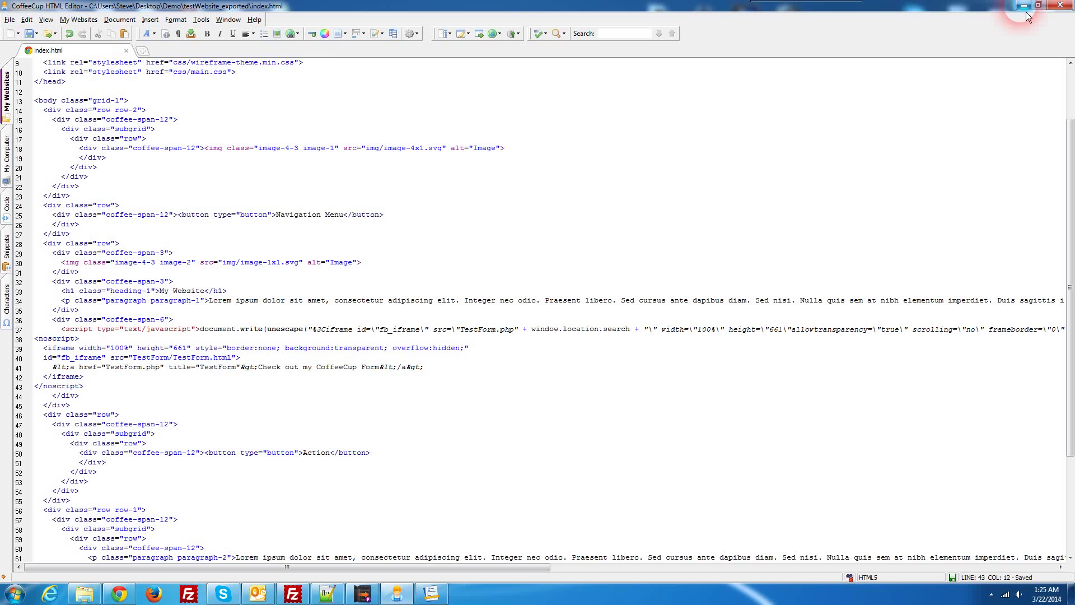
Step: Minimize the open windows and reload the misterwebguy.com/Demo page in Chrome with F5
click(1024, 6)
click(1024, 6)
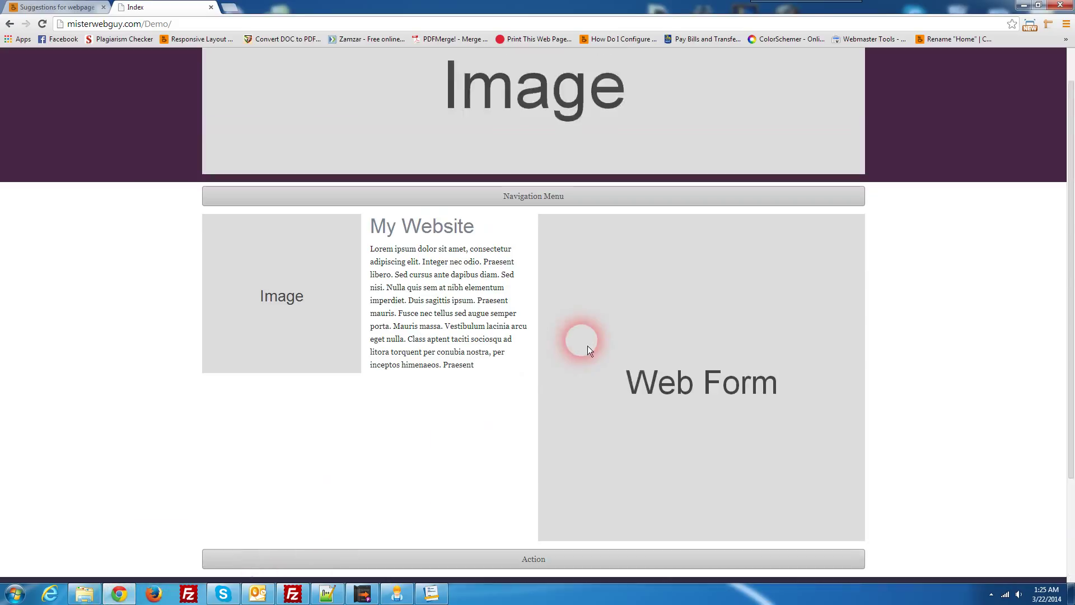
scroll(650, 358, down, 1)
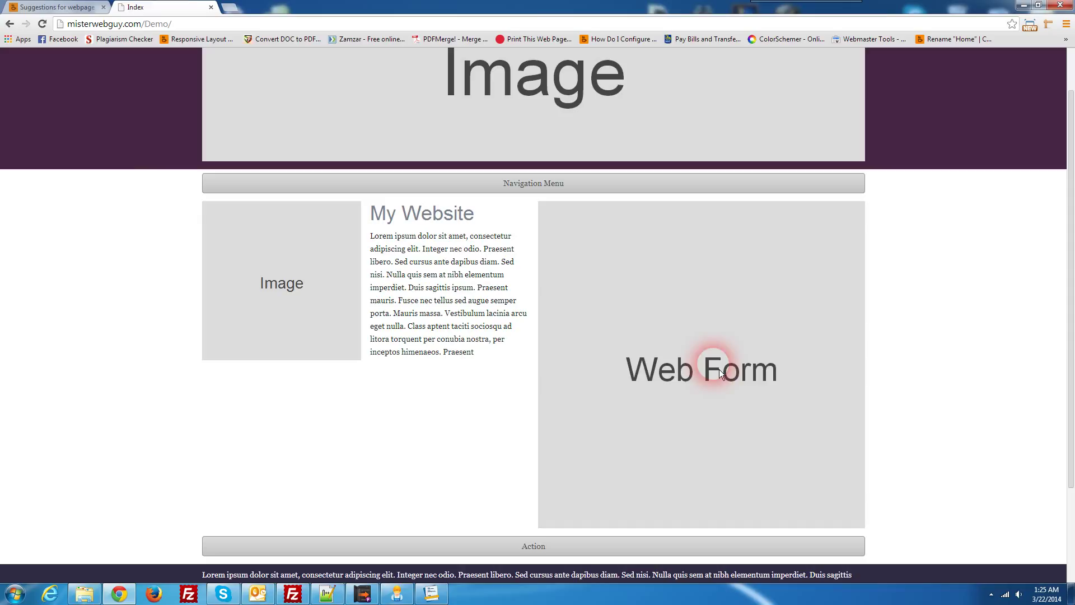
key(F5)
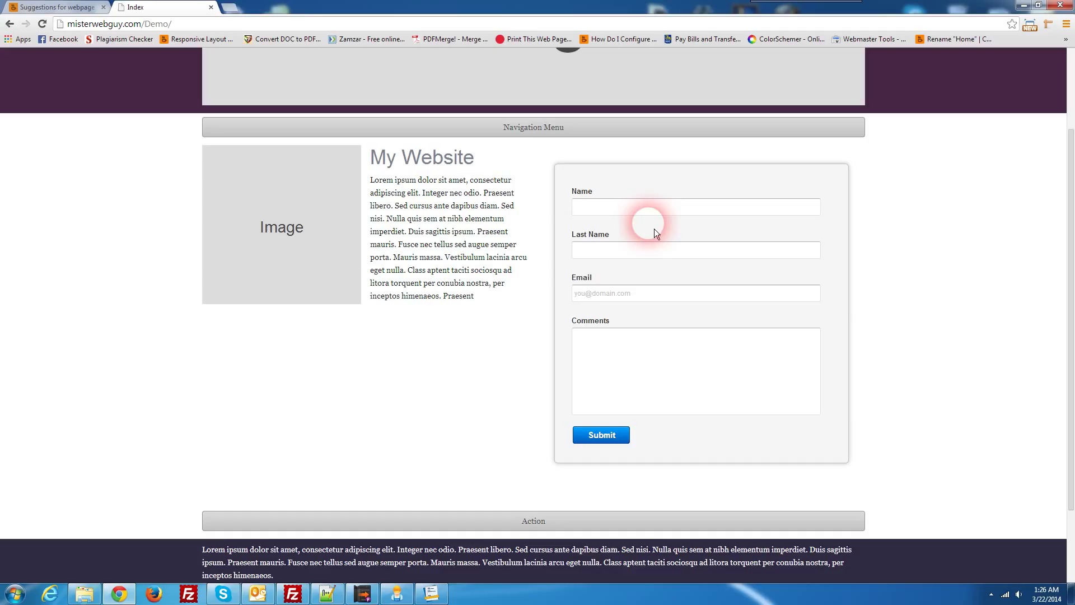
Step: Fill in a first and last name, an e-mail address, and the comment 'This is a test'
click(647, 208)
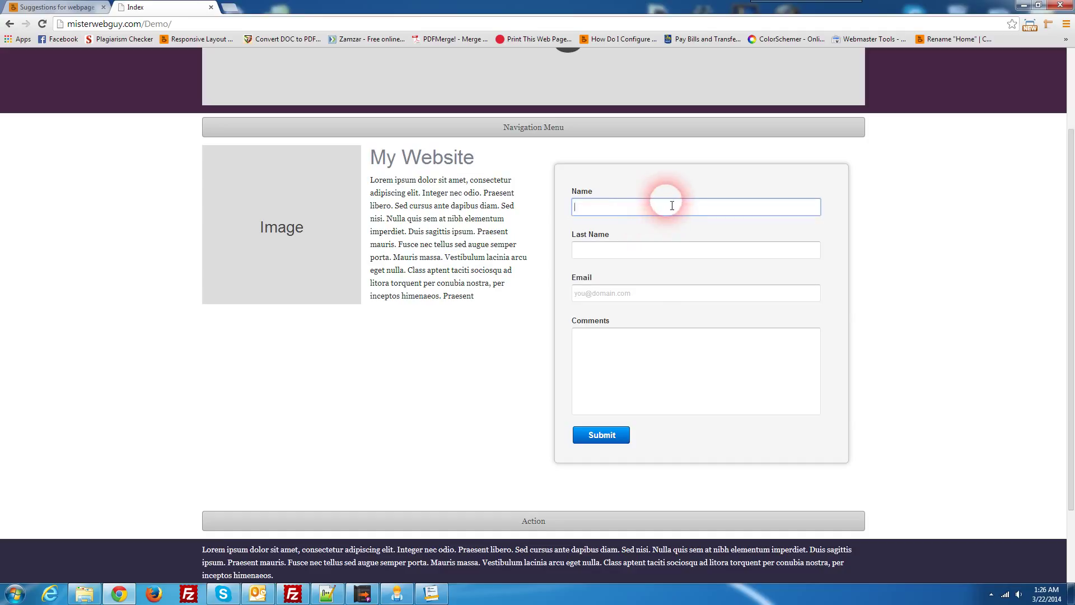
text(Johny)
key(Tab)
text(Smith)
key(Tab)
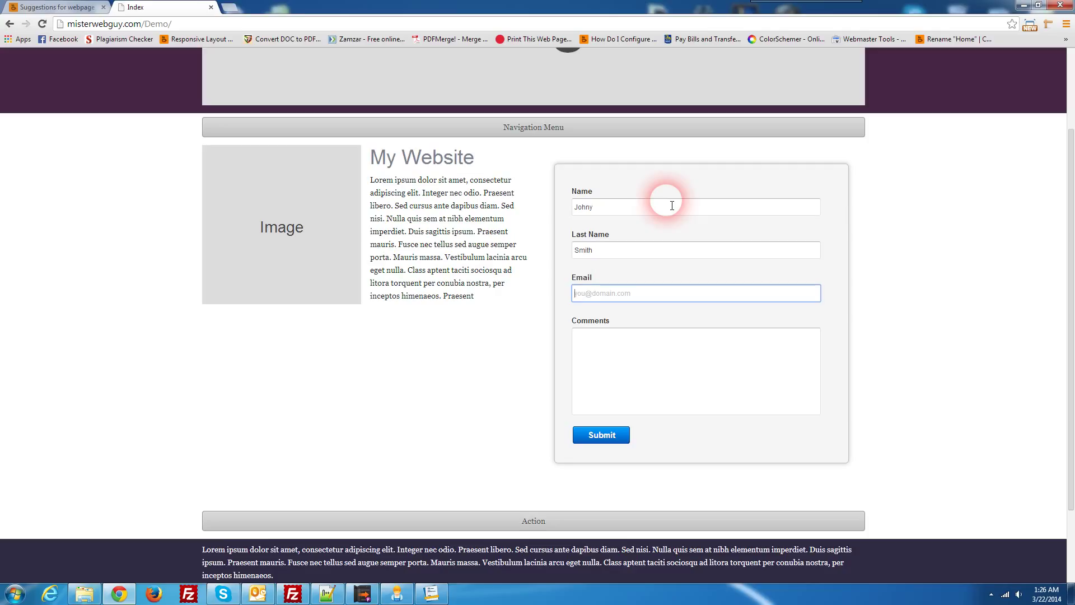
click(632, 365)
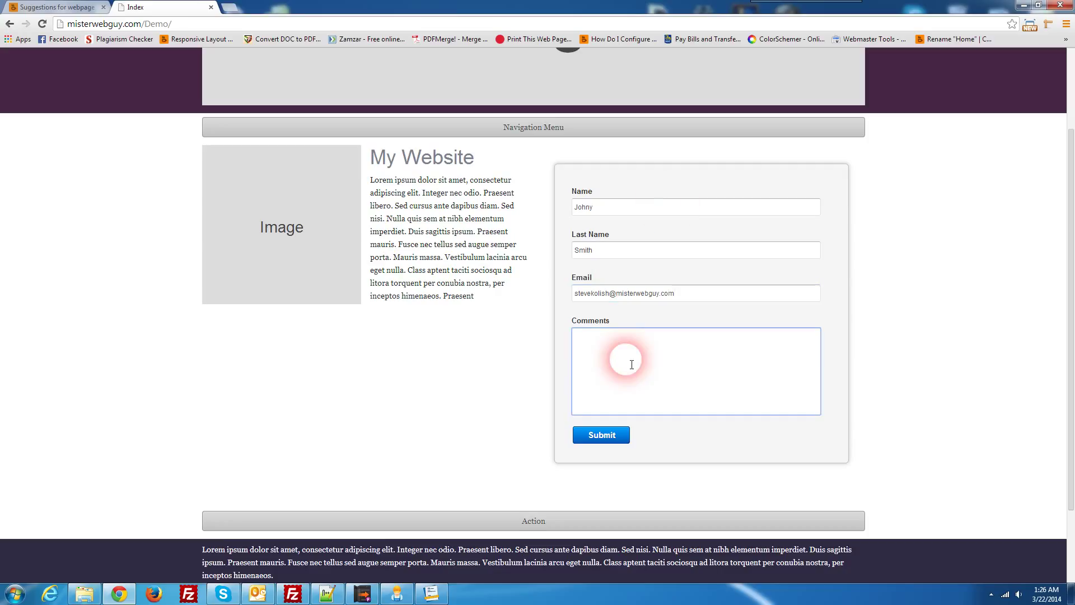
text(This is a test)
Step: Submit the form, view the Thank you confirmation, and minimize Chrome
click(616, 435)
scroll(618, 414, down, 2)
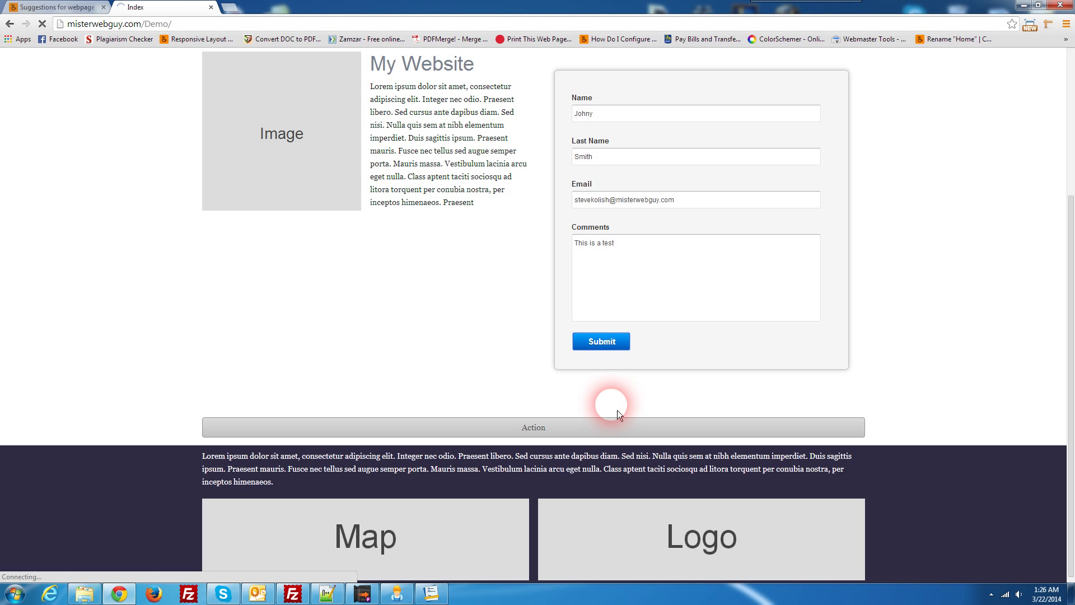
click(608, 342)
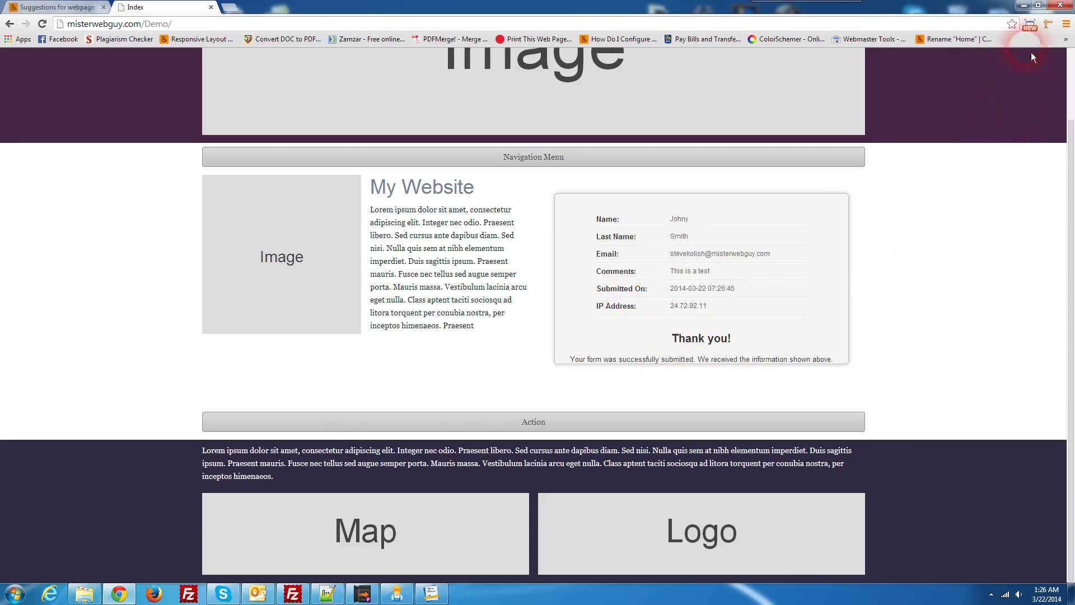
click(1024, 5)
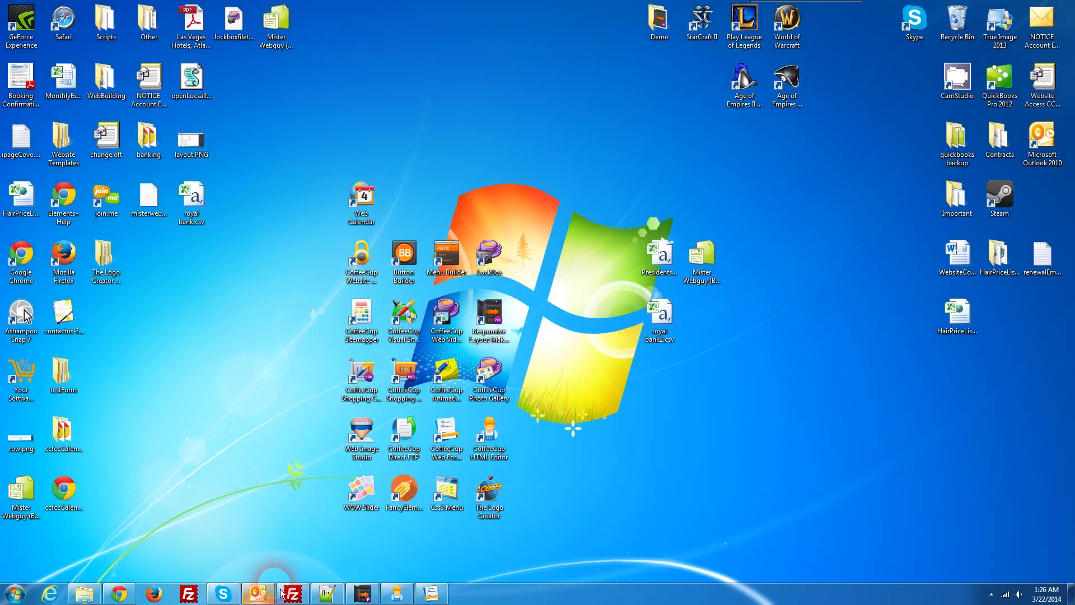
Step: Bring Outlook forward and run Send/Receive All Folders repeatedly until both messages arrive
click(279, 592)
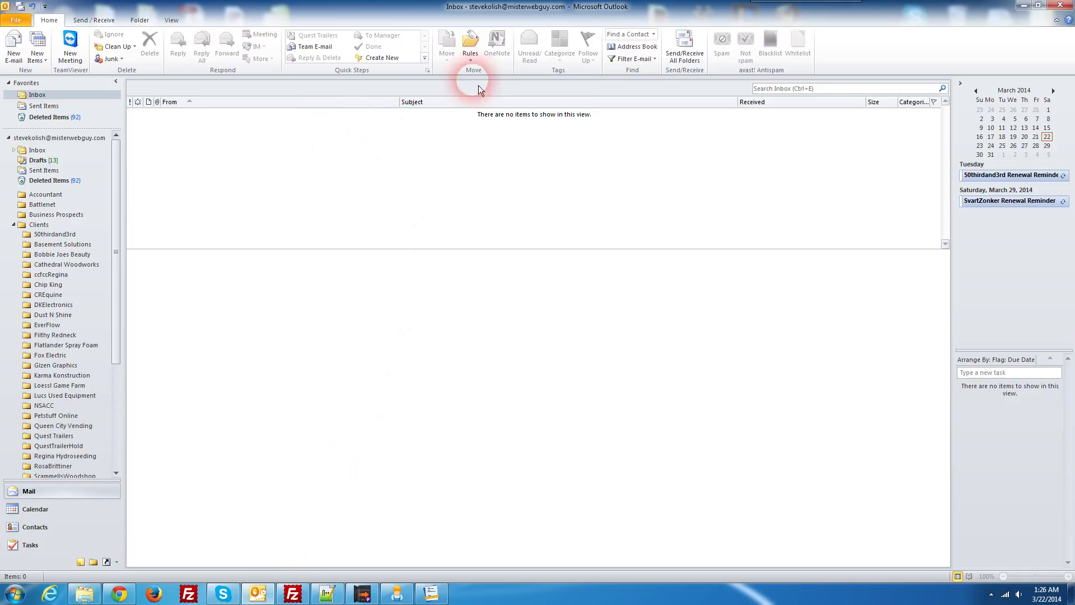
click(685, 49)
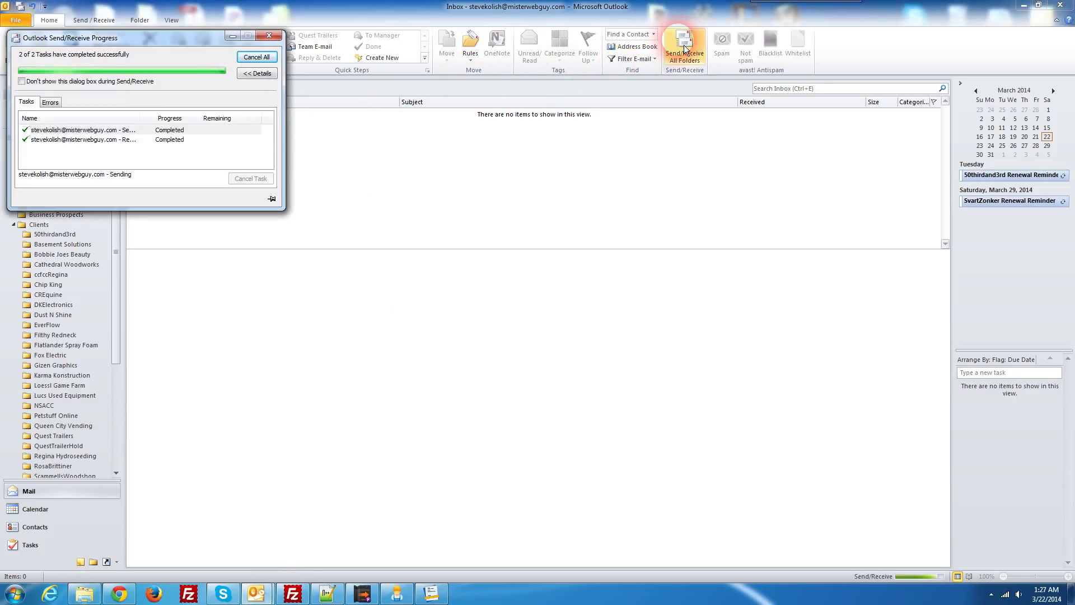
click(684, 48)
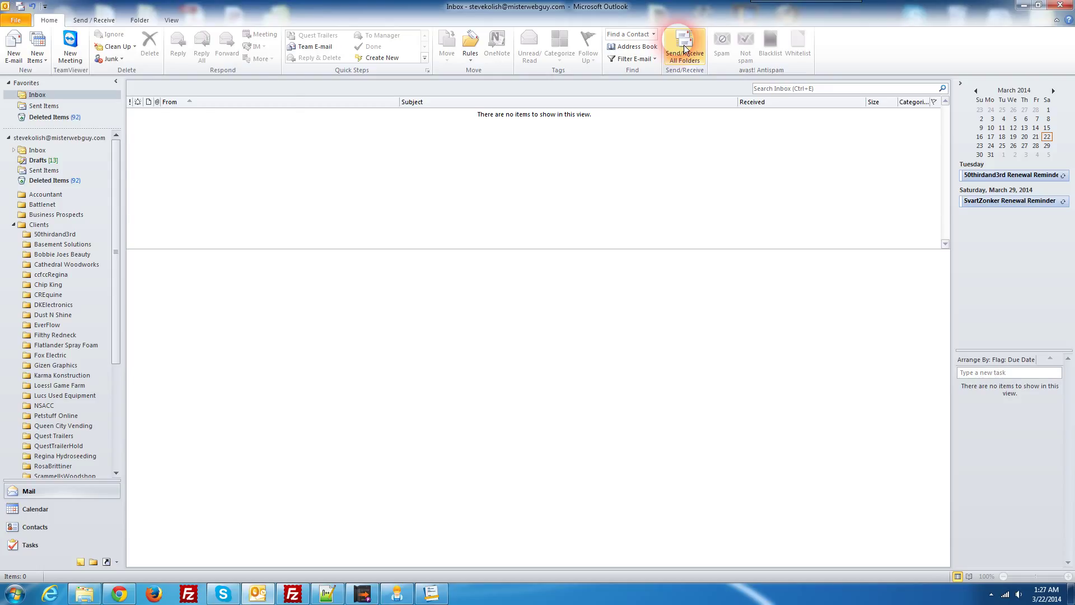
click(684, 49)
click(684, 50)
click(685, 49)
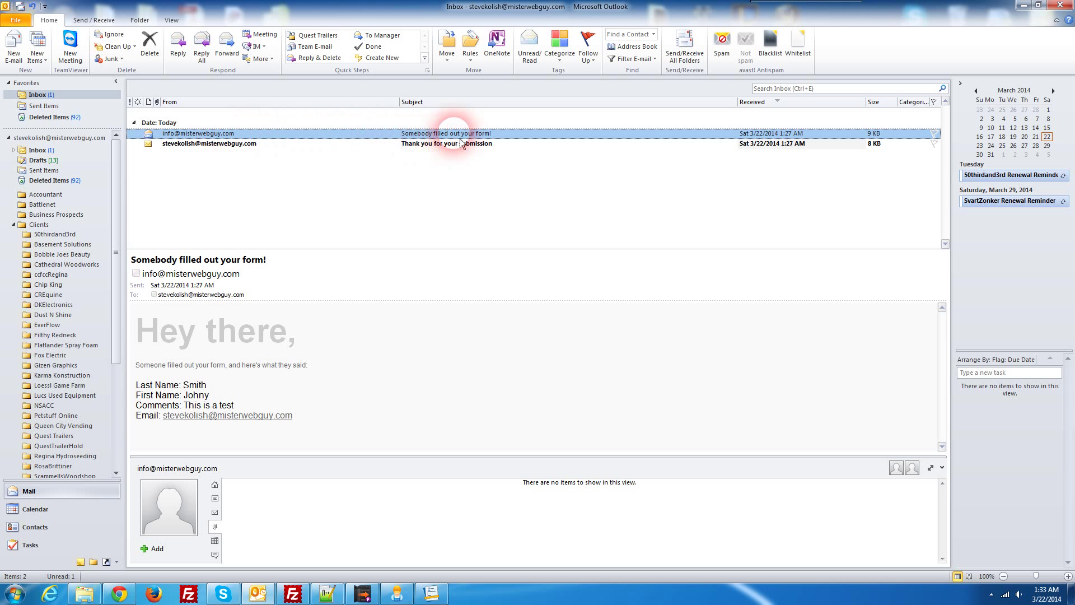
Step: Review 'Somebody filled out your form!' and 'Thank you for your submission', closing each afterwards
double_click(493, 137)
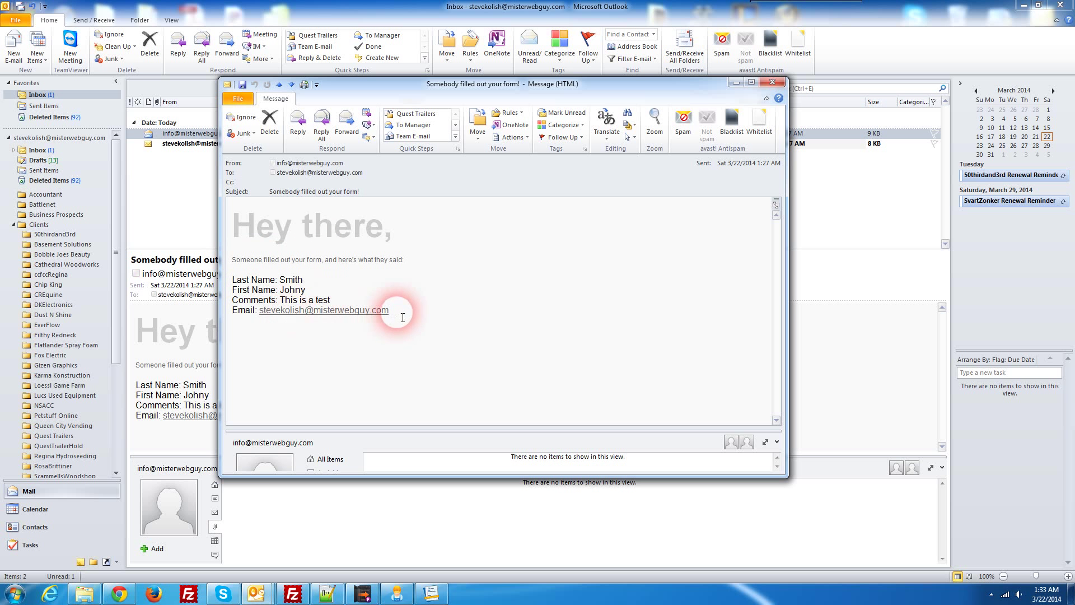
drag(403, 314, 251, 259)
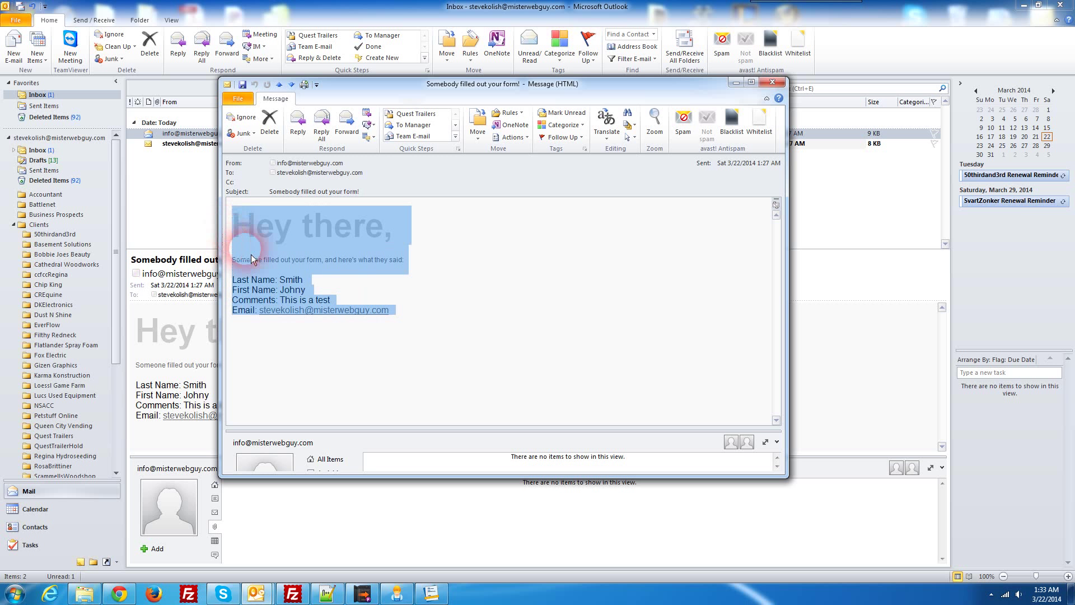
click(423, 297)
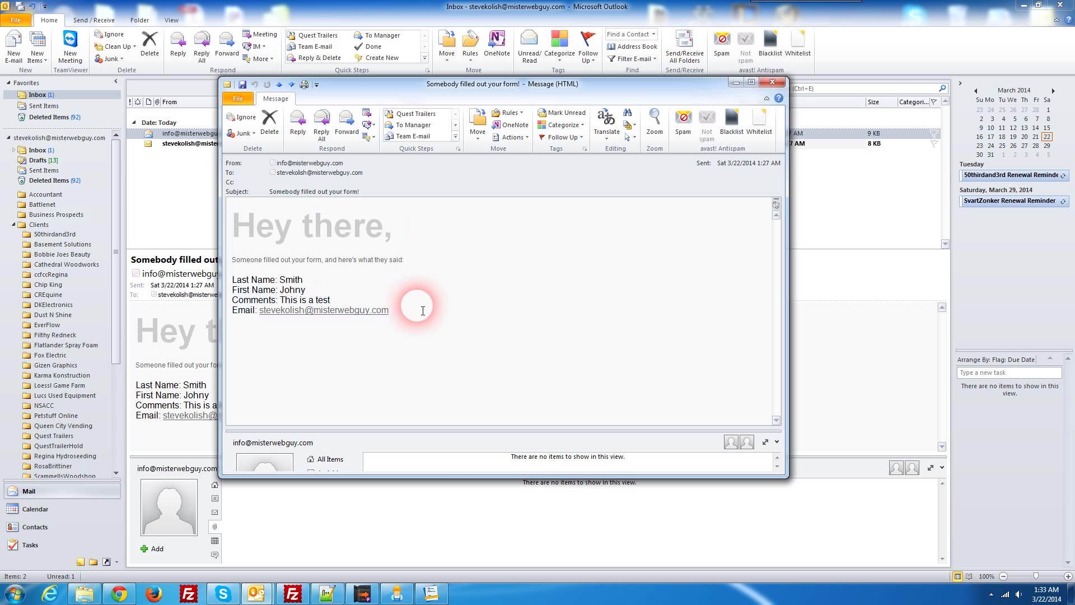
click(774, 83)
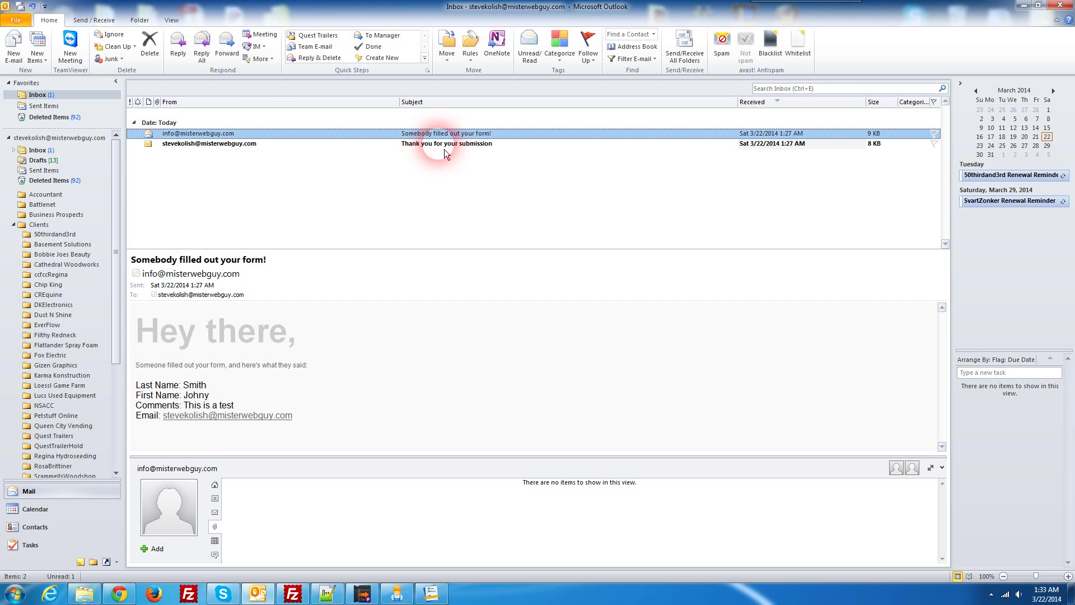
double_click(445, 148)
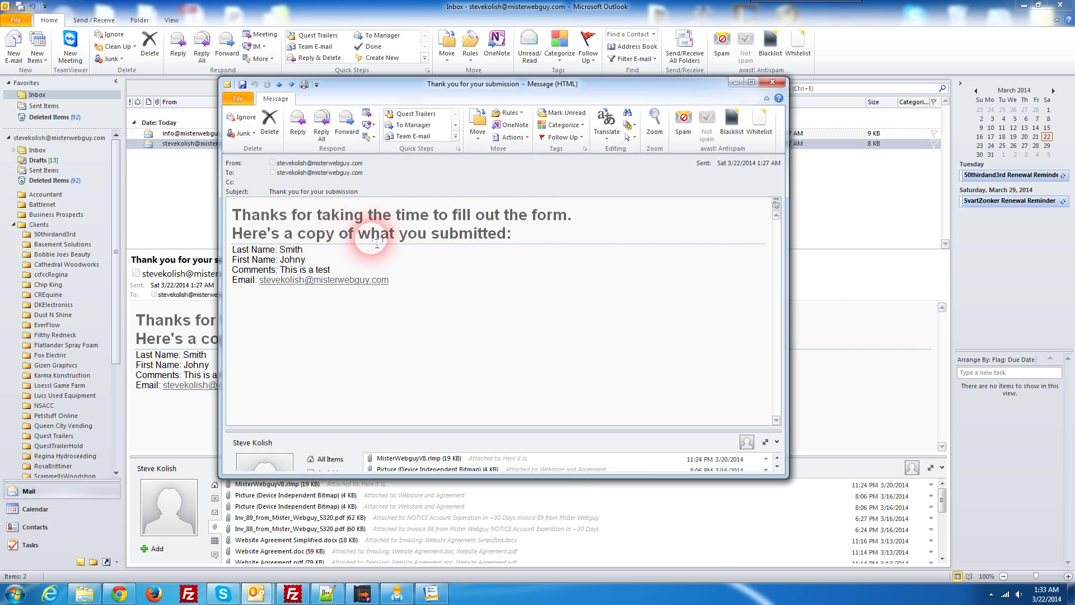
click(776, 83)
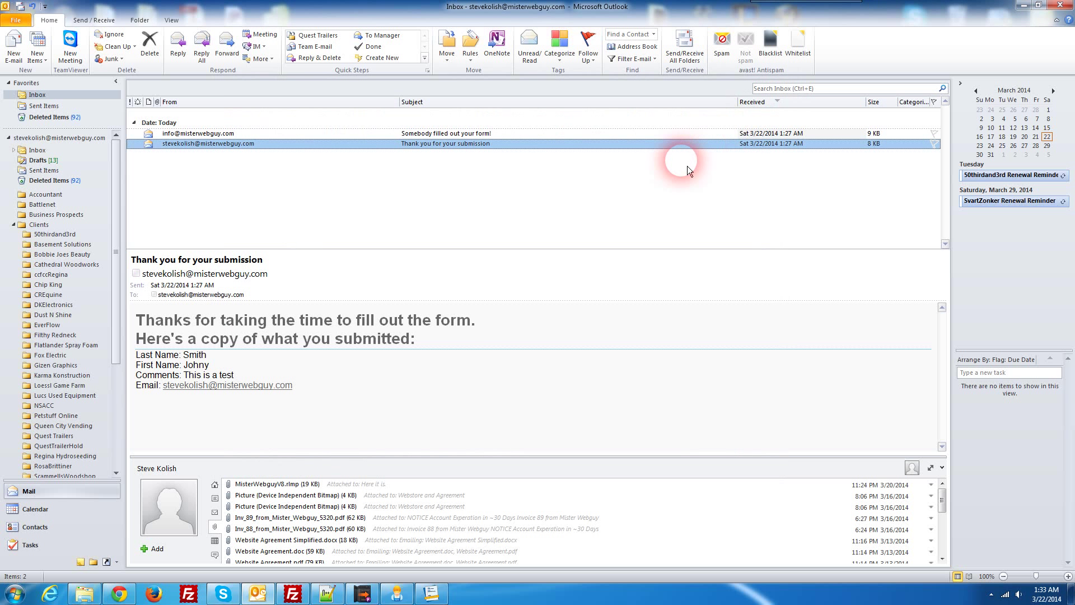